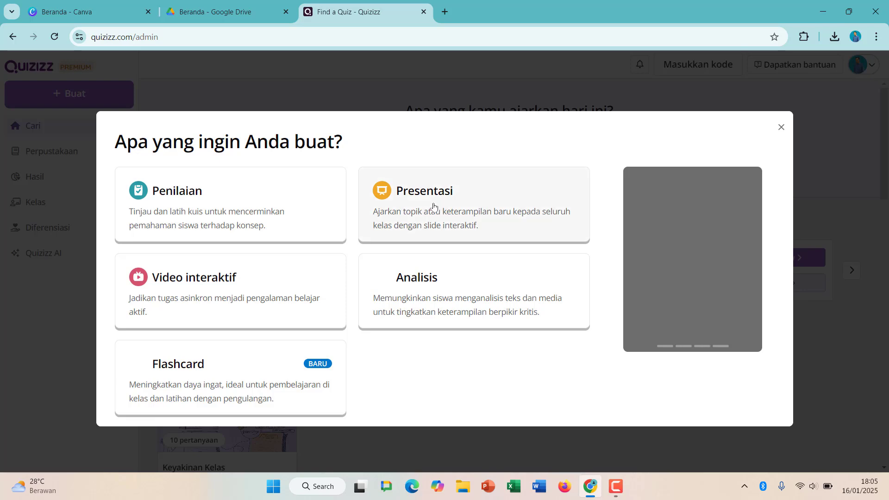
# Step: Create a new presentation and upload the slide deck PDF from the Downloads folder for conversion
pyautogui.click(433, 207)
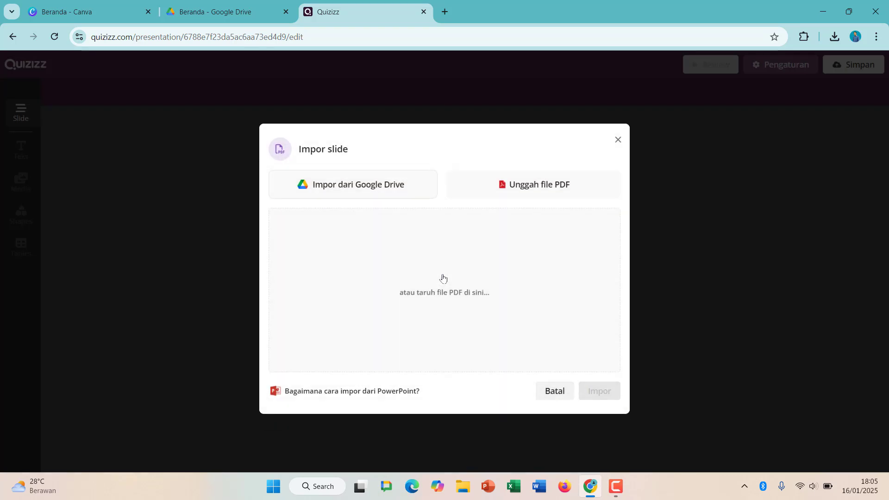
pyautogui.click(518, 183)
pyautogui.click(366, 208)
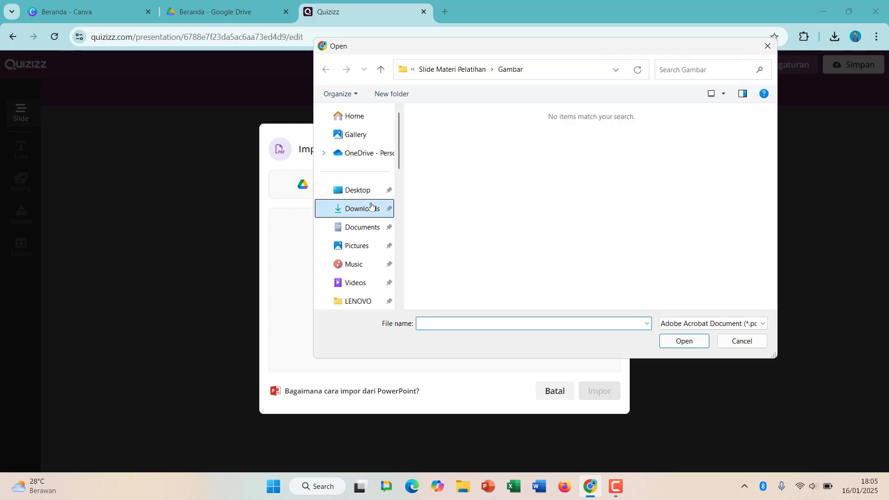
pyautogui.doubleClick(482, 203)
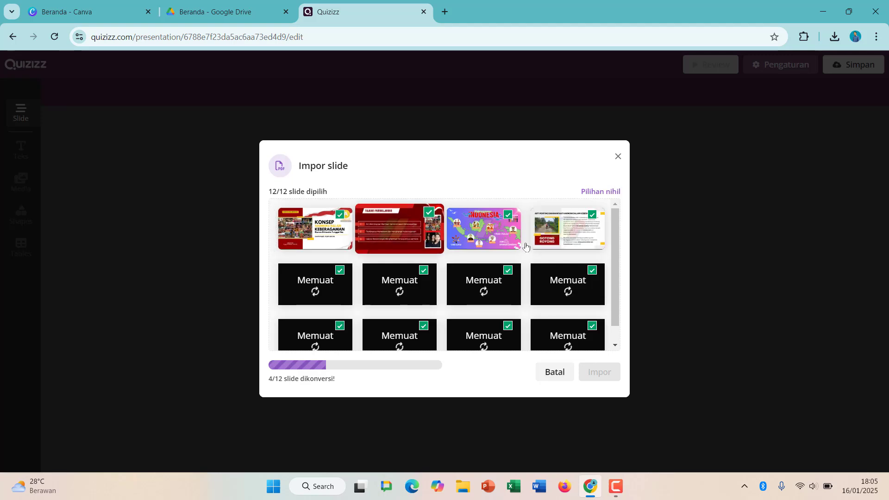
pyautogui.scroll(-1, 405, 337)
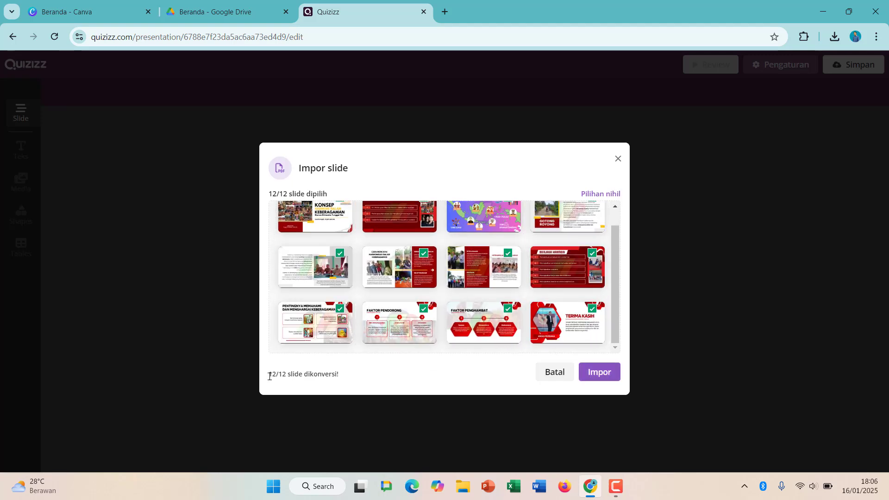
pyautogui.moveTo(269, 376); pyautogui.dragTo(339, 375)
pyautogui.scroll(1, 555, 273)
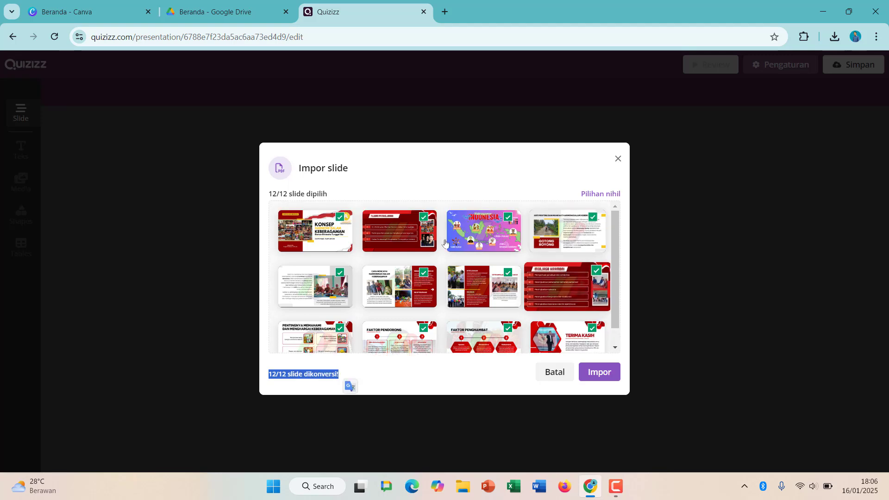
# Step: Deselect the first two converted slides in the import selection and select them again
pyautogui.click(340, 216)
pyautogui.click(429, 216)
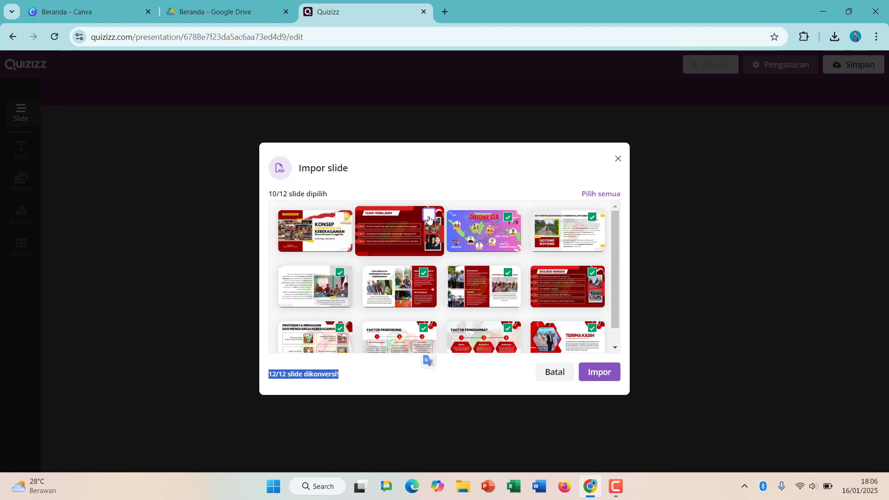
pyautogui.click(428, 217)
pyautogui.click(340, 216)
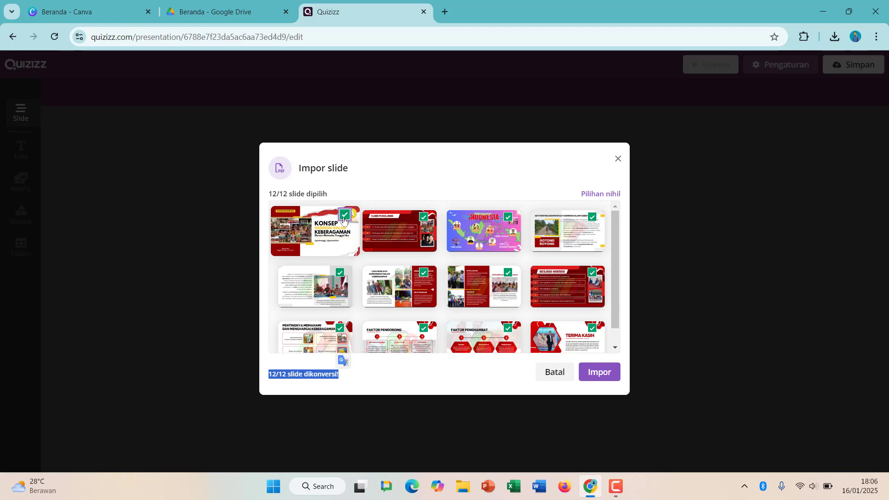
# Step: Import all 12 converted slides into the presentation and look through the deck
pyautogui.click(597, 371)
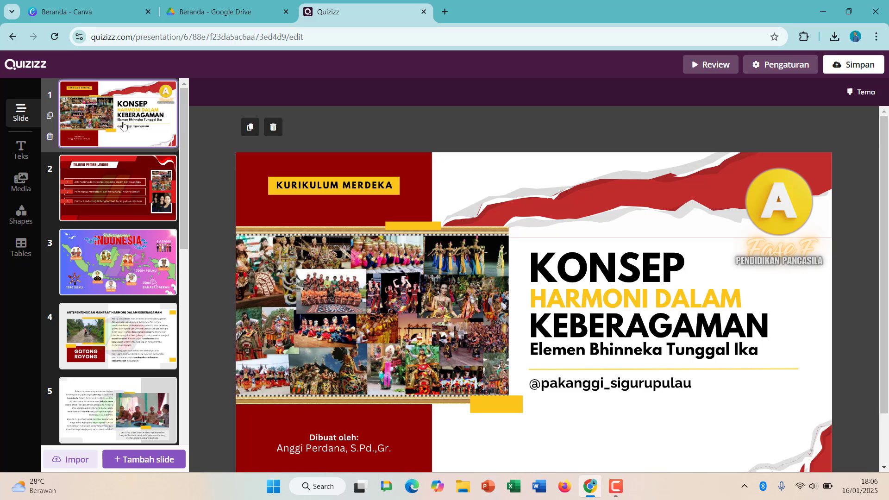
pyautogui.scroll(-2, 122, 125)
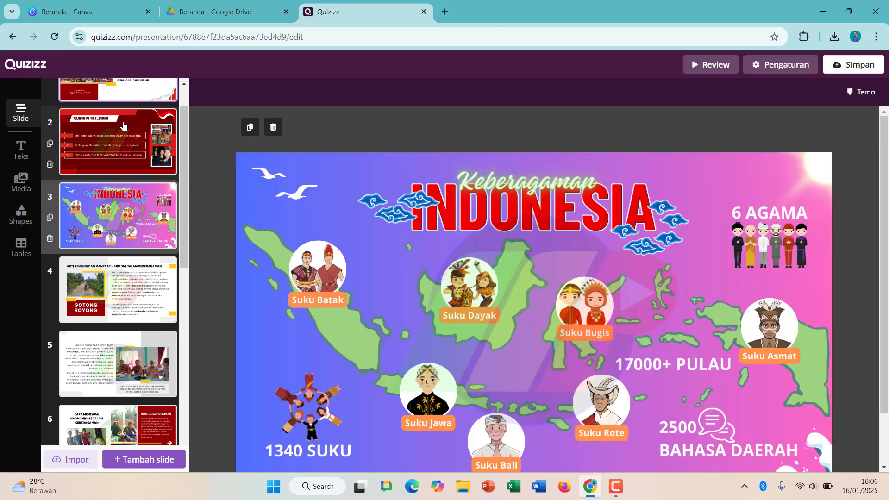
pyautogui.scroll(-2, 123, 124)
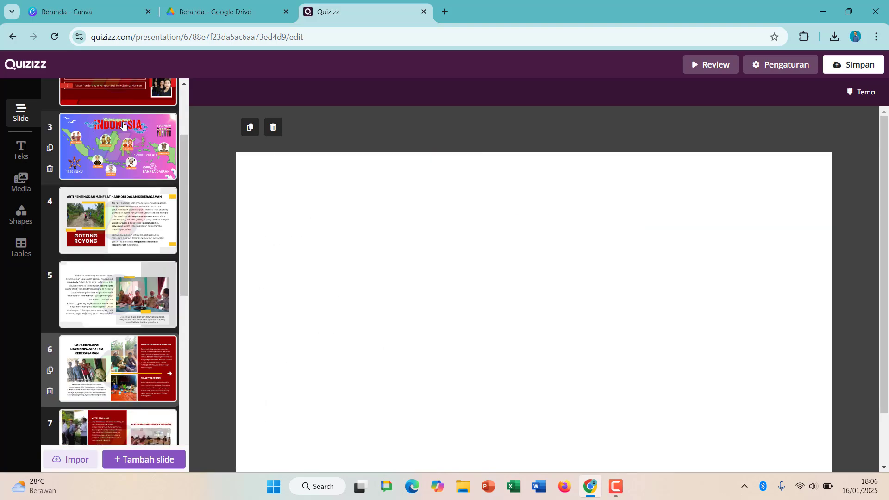
pyautogui.scroll(-8, 122, 125)
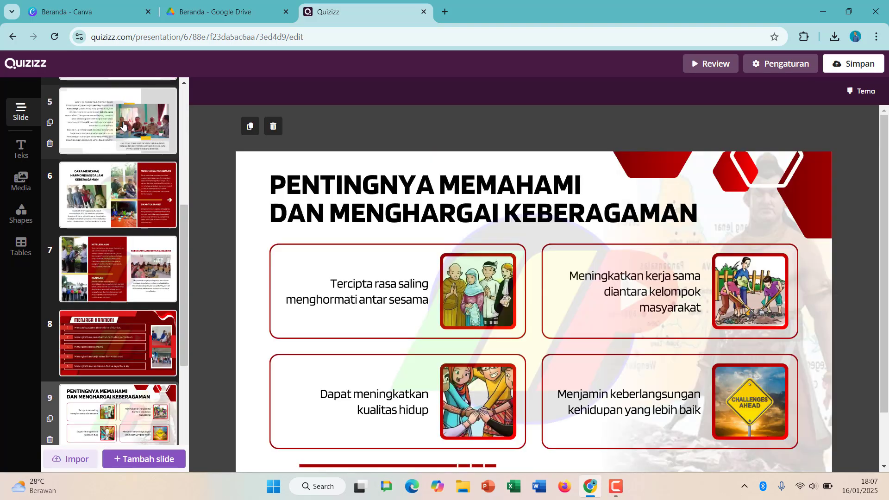
pyautogui.scroll(-3, 123, 125)
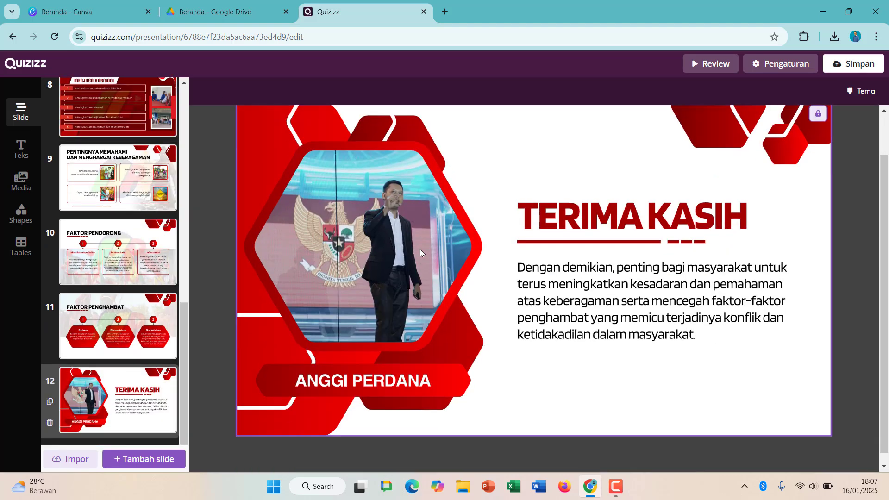
pyautogui.scroll(14, 122, 186)
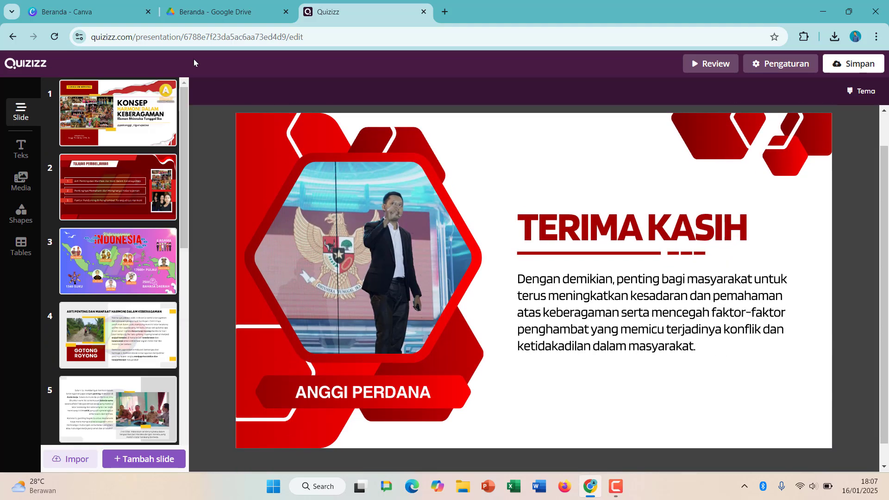
pyautogui.click(123, 186)
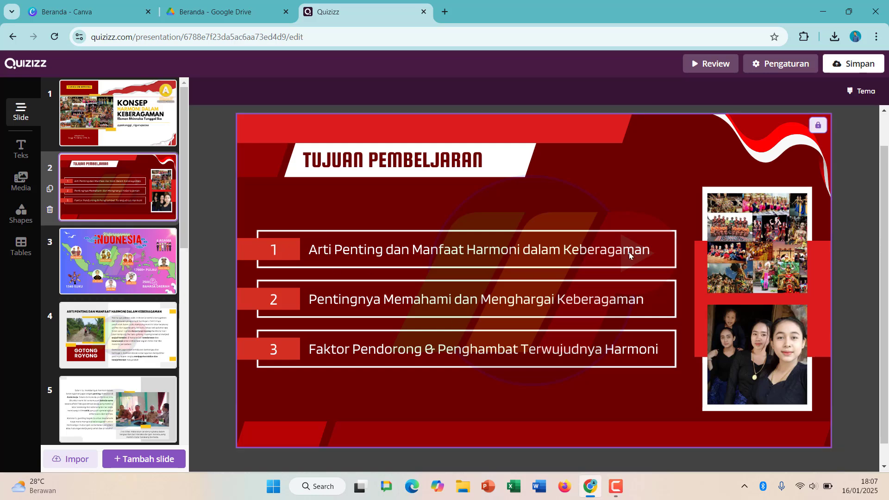
# Step: Add a title slide after the Keberagaman Indonesia slide, using the template with the pink tree-lined path photo
pyautogui.click(155, 271)
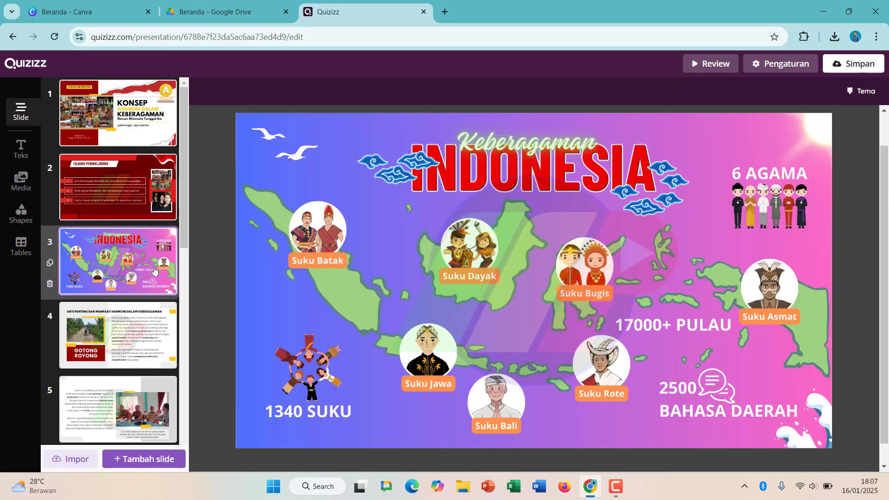
pyautogui.click(155, 464)
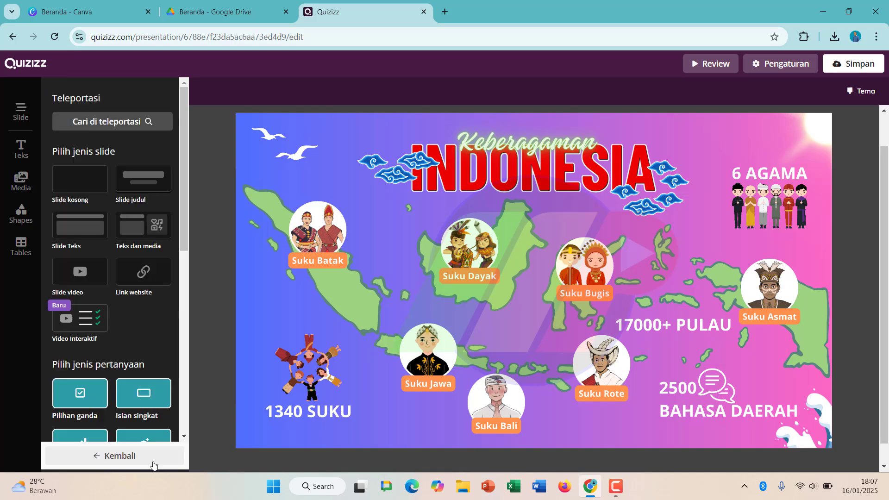
pyautogui.click(86, 184)
pyautogui.click(147, 181)
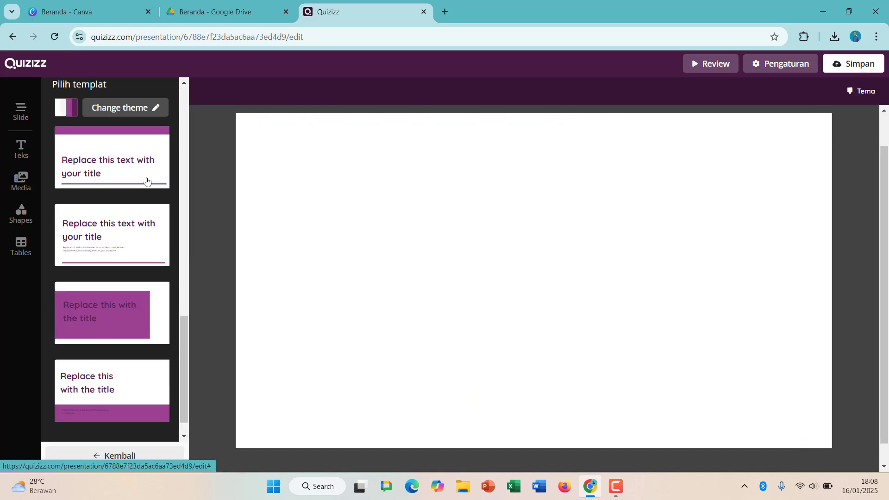
pyautogui.scroll(-1, 146, 362)
pyautogui.scroll(5, 146, 361)
pyautogui.scroll(-5, 134, 366)
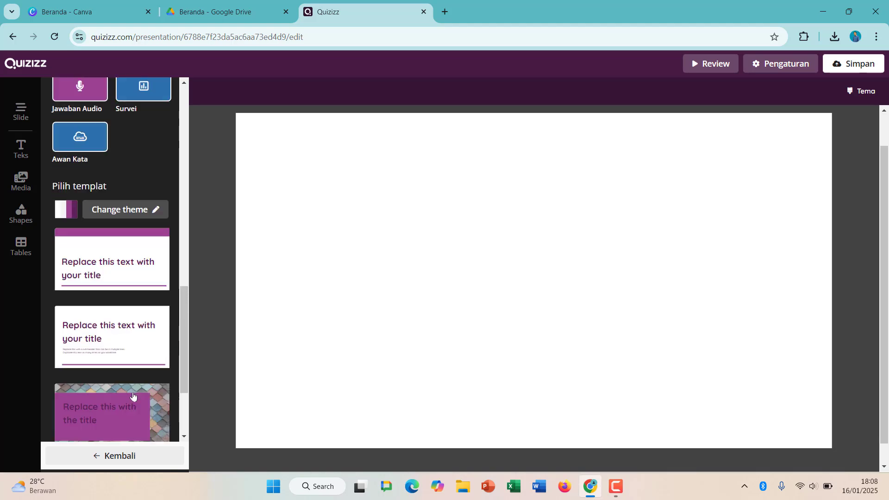
pyautogui.click(122, 361)
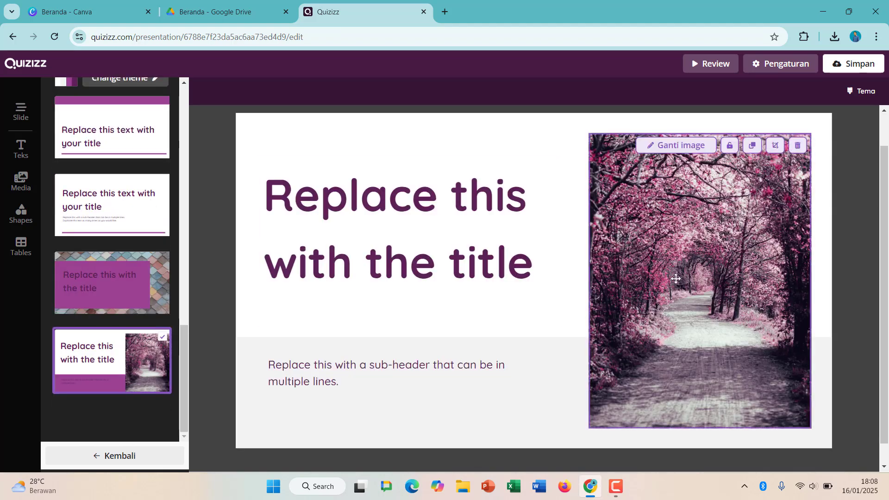
# Step: Delete the new title slide and go back to the Keberagaman Indonesia slide
pyautogui.scroll(3, 147, 162)
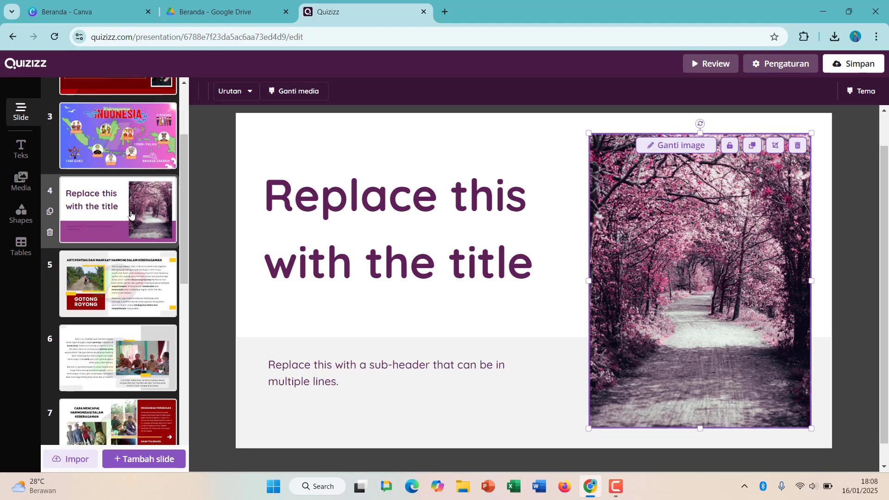
pyautogui.click(49, 232)
pyautogui.click(120, 139)
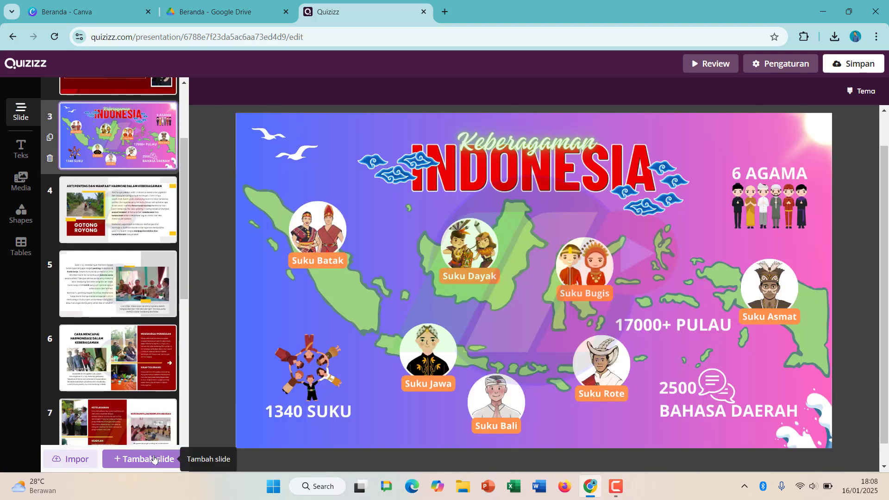
# Step: Examine the available slide types, question types and the templates for text and media slides
pyautogui.click(149, 458)
pyautogui.scroll(3, 144, 232)
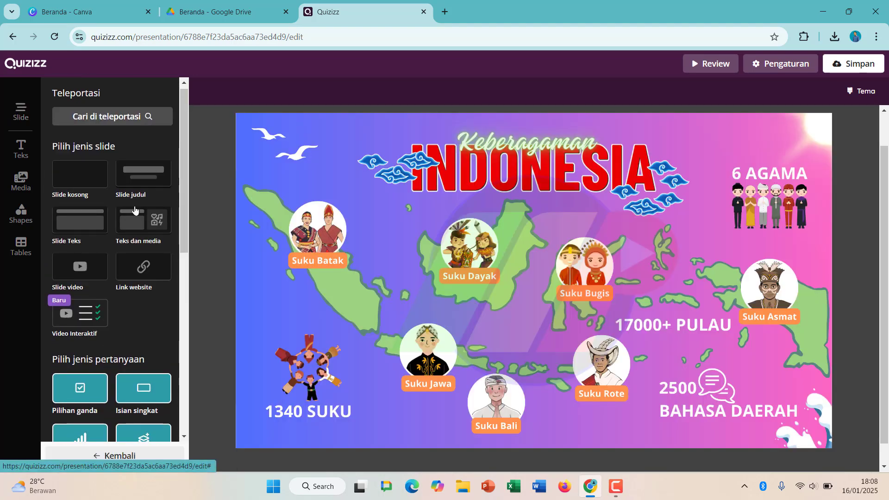
pyautogui.click(85, 223)
pyautogui.scroll(-2, 128, 338)
pyautogui.scroll(10, 128, 336)
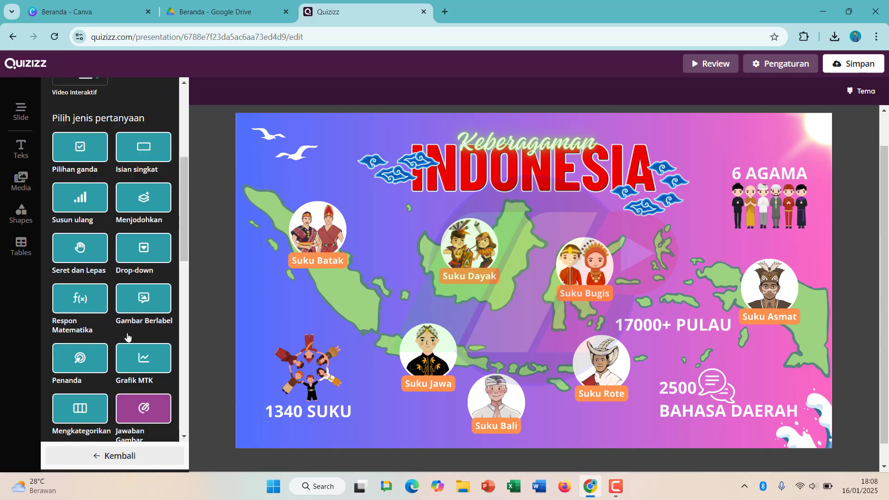
pyautogui.click(142, 232)
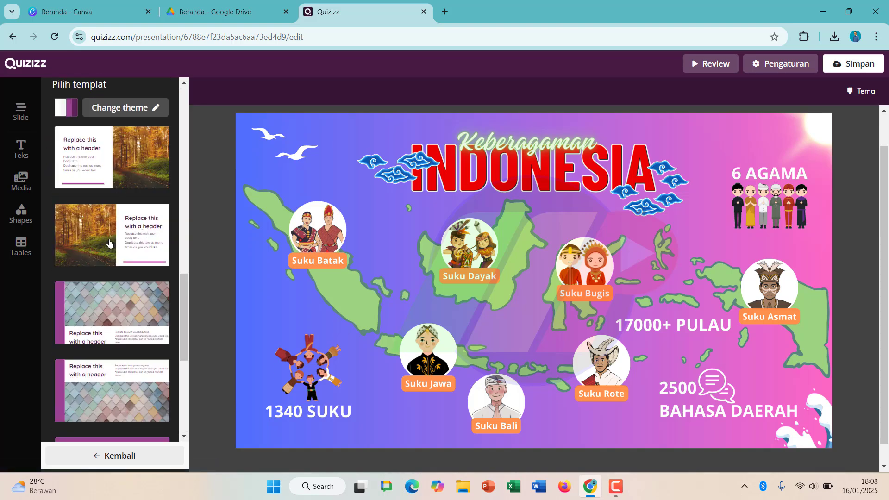
pyautogui.scroll(-8, 130, 314)
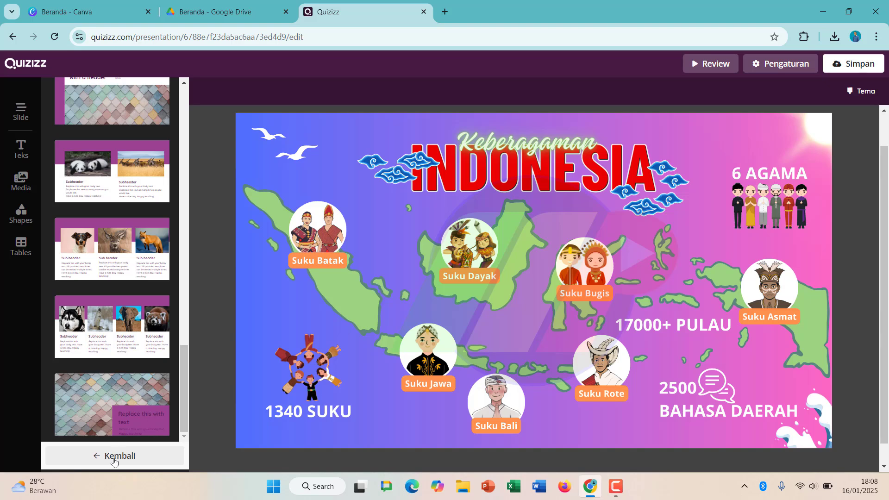
pyautogui.click(114, 455)
# Step: Try adding a video slide after slide 3, cancel the video insertion and delete the slide
pyautogui.scroll(3, 83, 278)
pyautogui.click(81, 266)
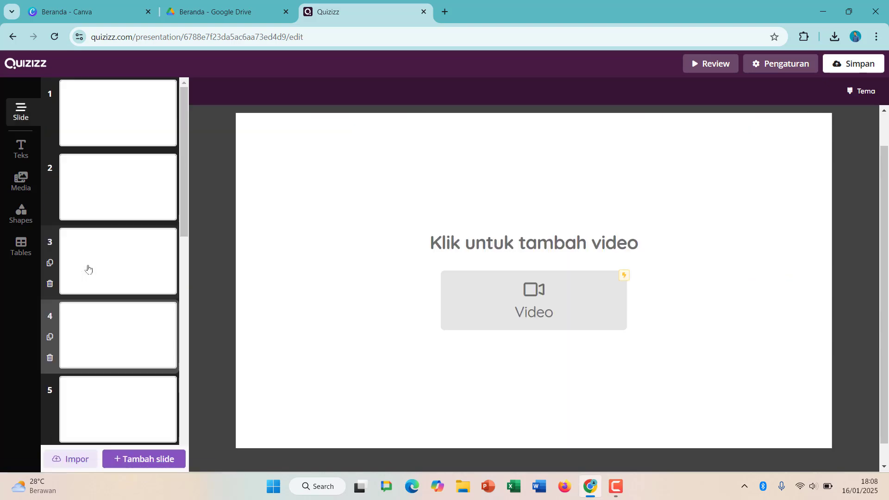
pyautogui.click(536, 298)
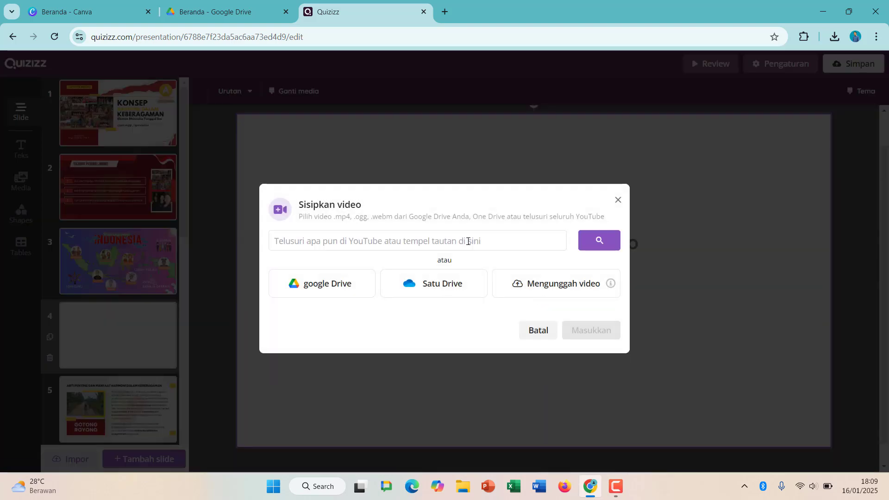
pyautogui.click(539, 331)
pyautogui.click(50, 357)
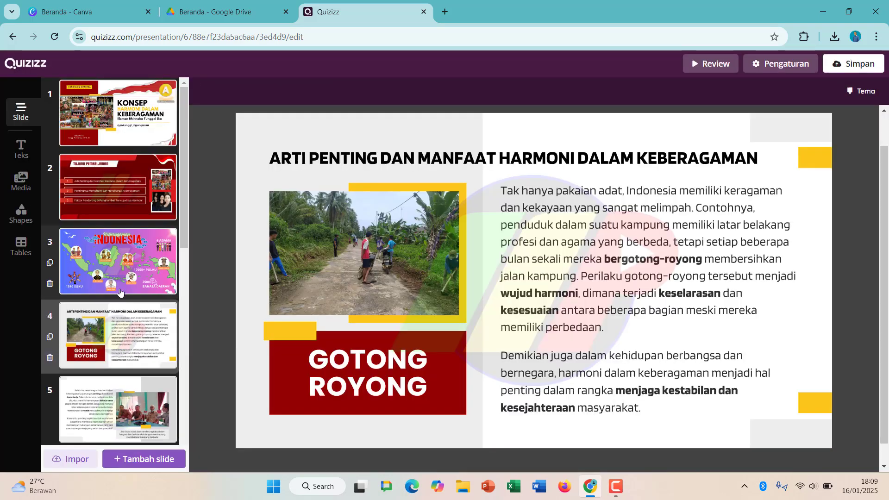
# Step: Try adding a website link slide after the Keberagaman Indonesia slide and delete it
pyautogui.click(120, 292)
pyautogui.click(154, 458)
pyautogui.click(143, 273)
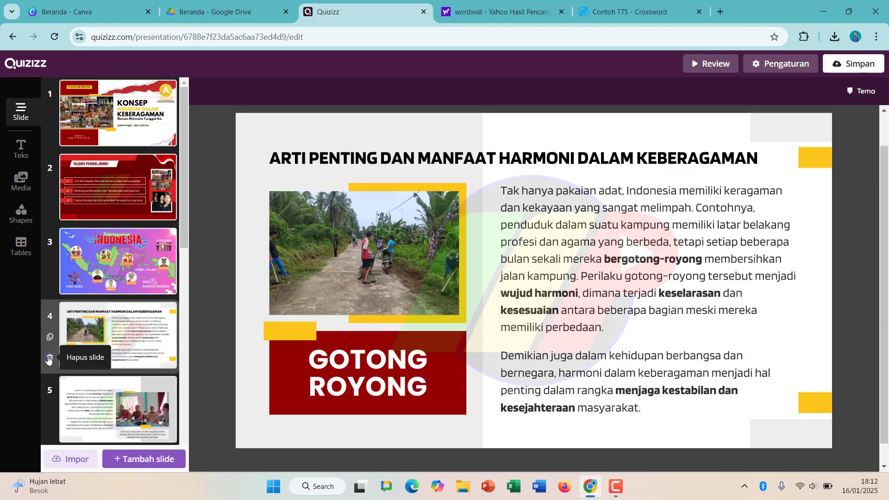
pyautogui.click(49, 357)
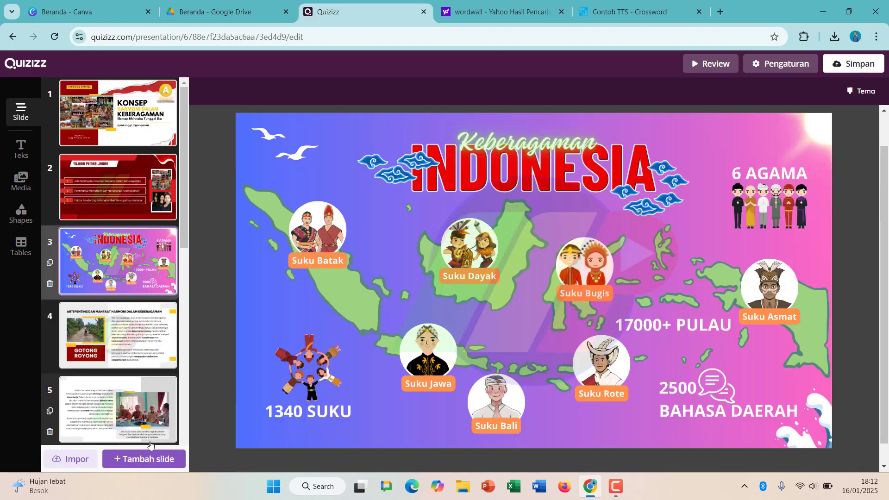
# Step: Add an interactive video slide after slide 3 and search the public quiz library for "keberagaman"
pyautogui.click(144, 458)
pyautogui.click(77, 330)
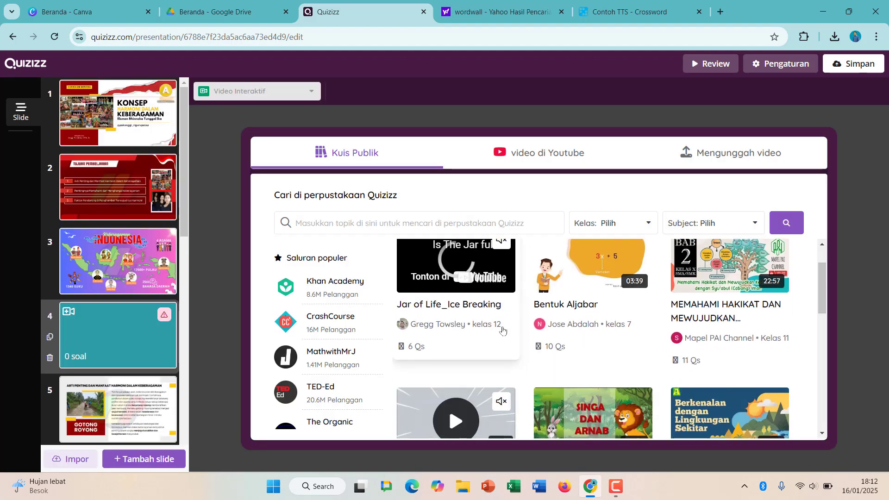
pyautogui.click(456, 221)
pyautogui.write('keberagaman')
pyautogui.press('Return')
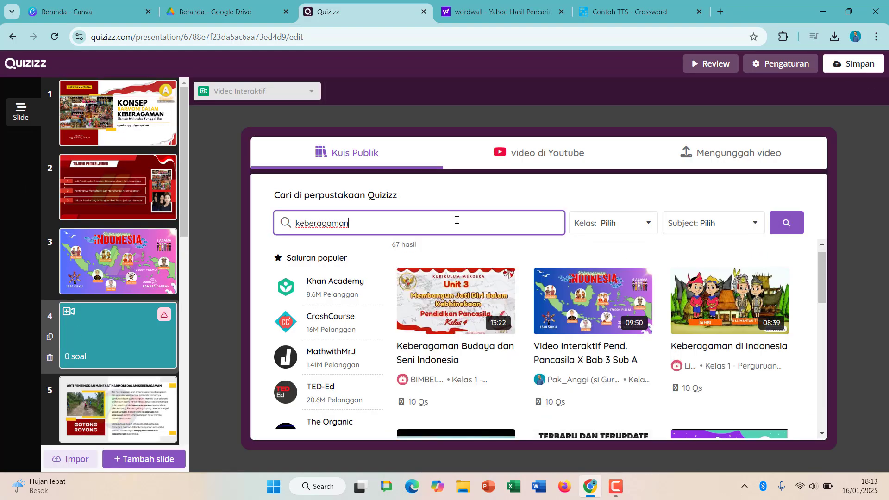
# Step: Review the "Video Interaktif Pend. Pancasila X Bab 3 Sub A" and add it to the lesson as slide 4
pyautogui.click(576, 326)
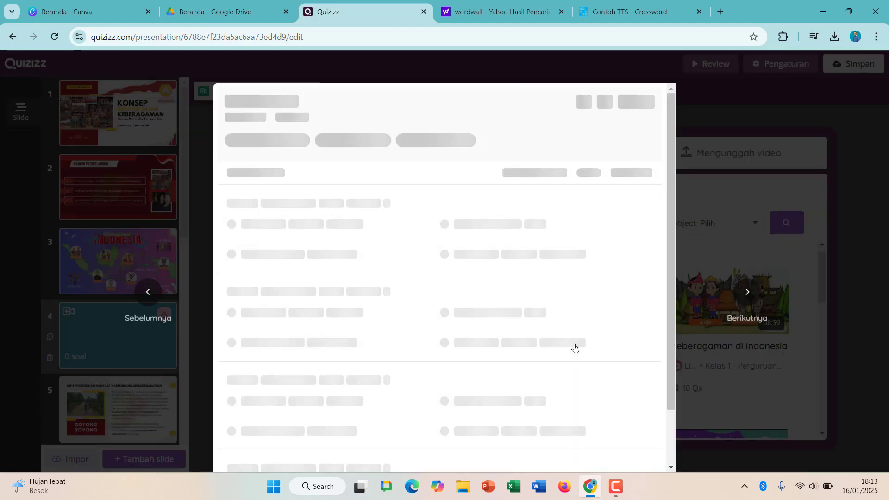
pyautogui.scroll(-10, 456, 300)
pyautogui.scroll(-5, 456, 299)
pyautogui.scroll(15, 568, 157)
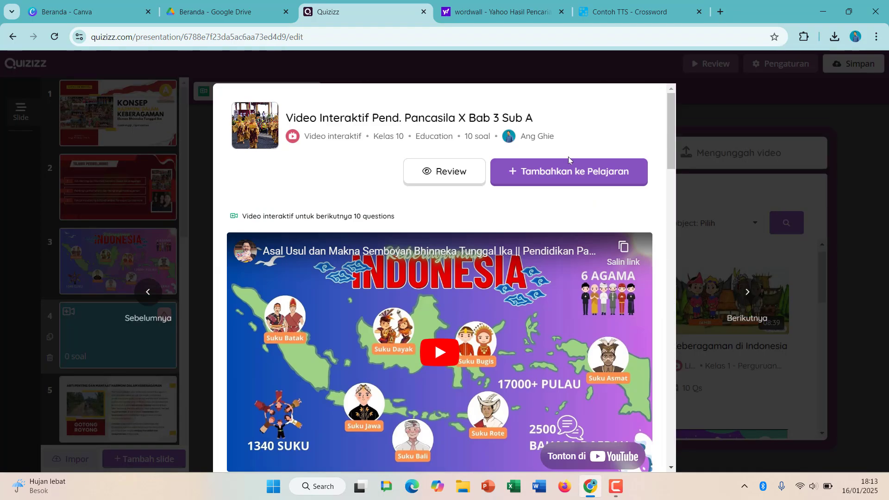
pyautogui.click(570, 171)
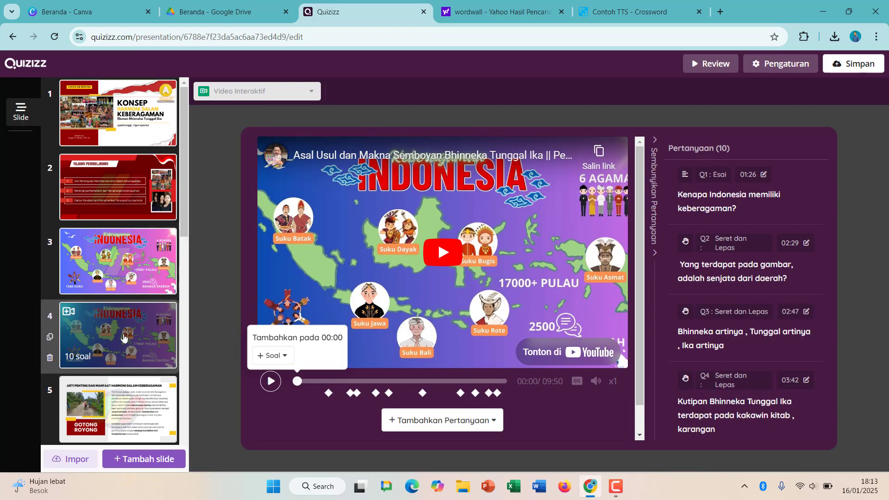
# Step: Inspect the interactive video on slide 4 at its first question marker, 01:26
pyautogui.scroll(-1, 124, 338)
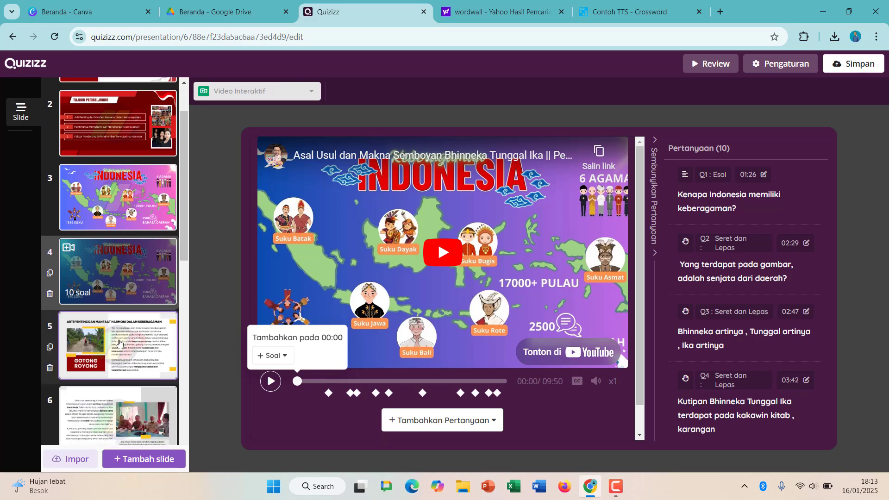
pyautogui.click(121, 340)
pyautogui.click(124, 282)
pyautogui.click(328, 393)
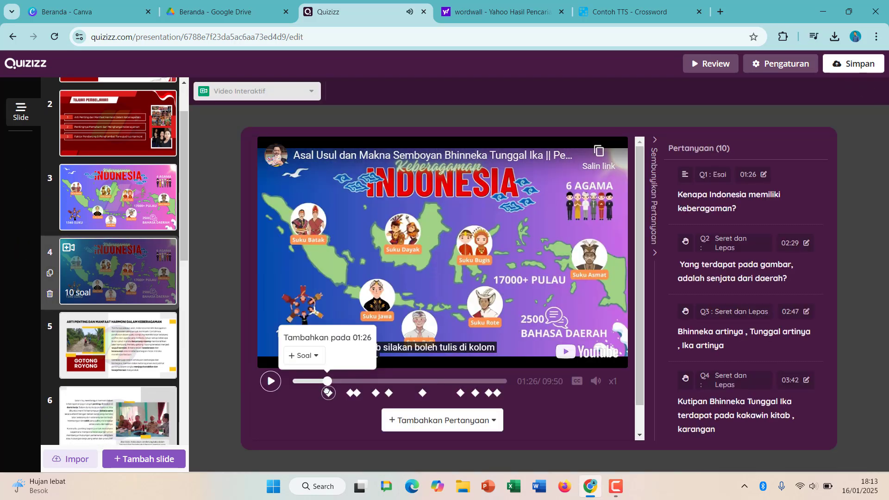
pyautogui.click(494, 420)
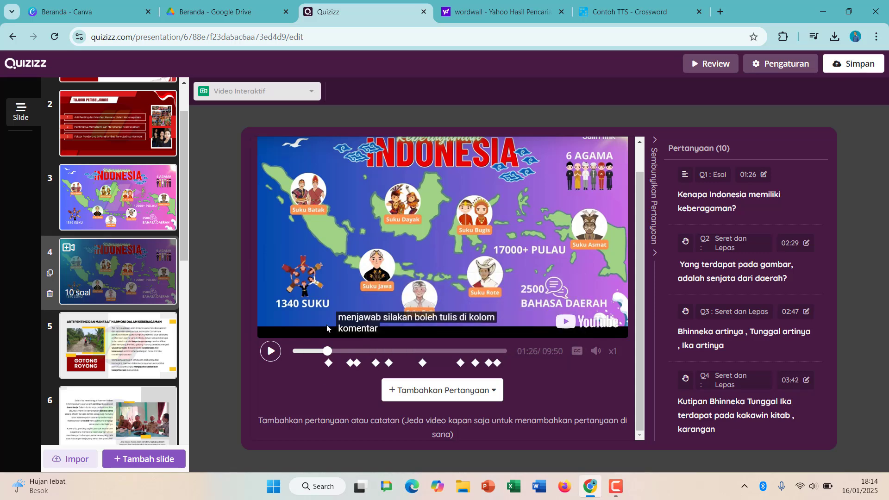
# Step: Look over the Gotong Royong slide, the title slide and the learning objectives slide
pyautogui.click(145, 362)
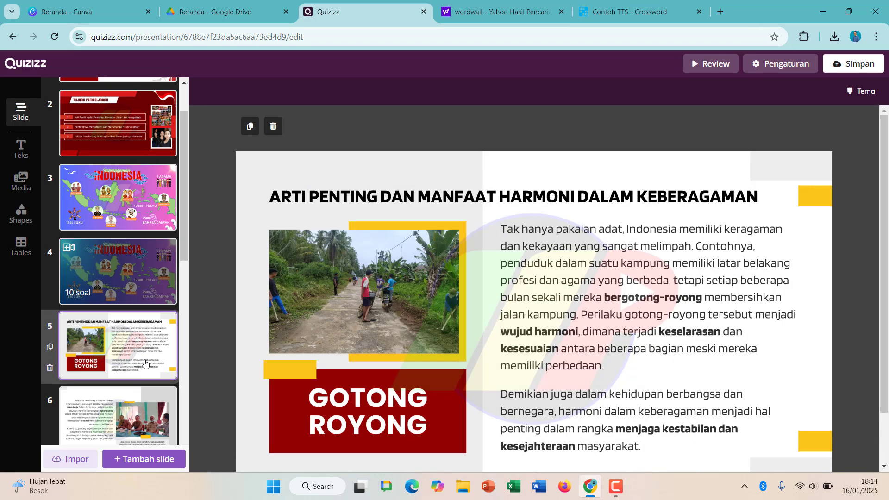
pyautogui.scroll(-1, 145, 362)
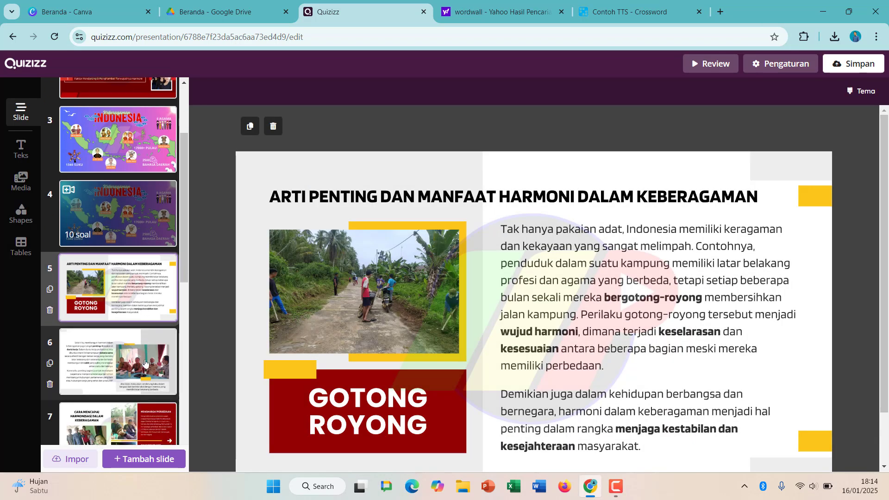
pyautogui.scroll(-1, 313, 304)
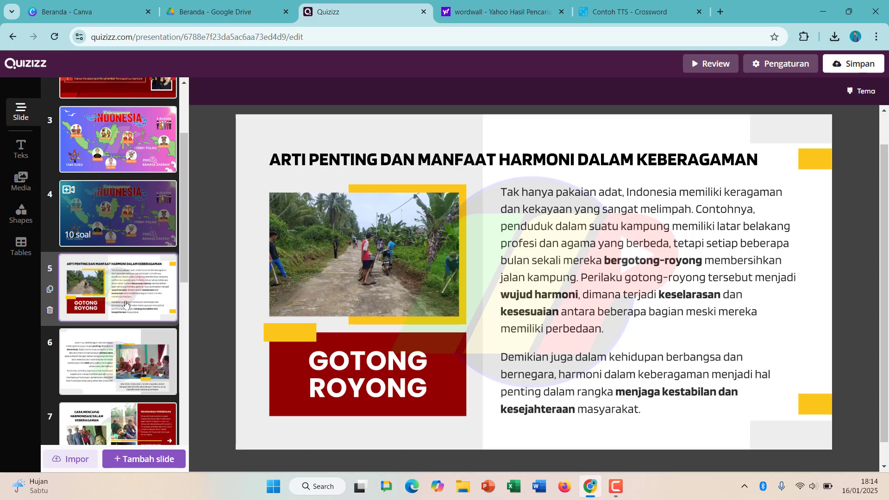
pyautogui.scroll(2, 124, 304)
pyautogui.click(147, 131)
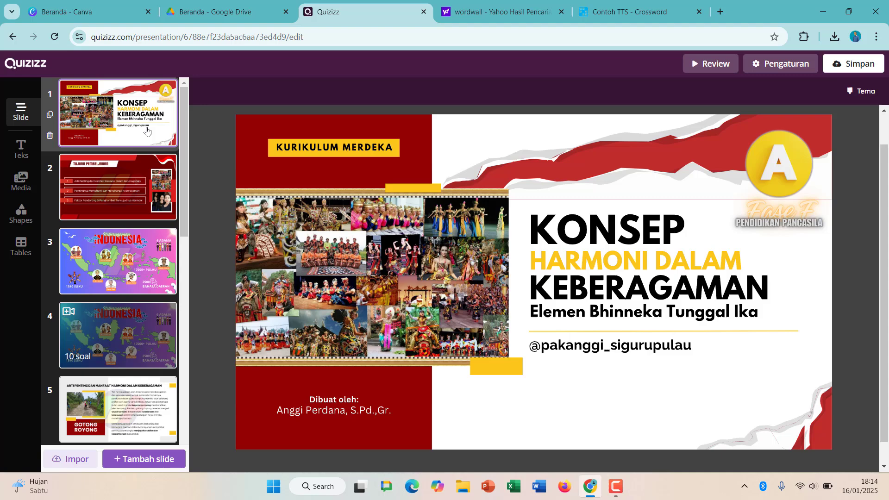
pyautogui.click(138, 158)
pyautogui.scroll(-2, 125, 314)
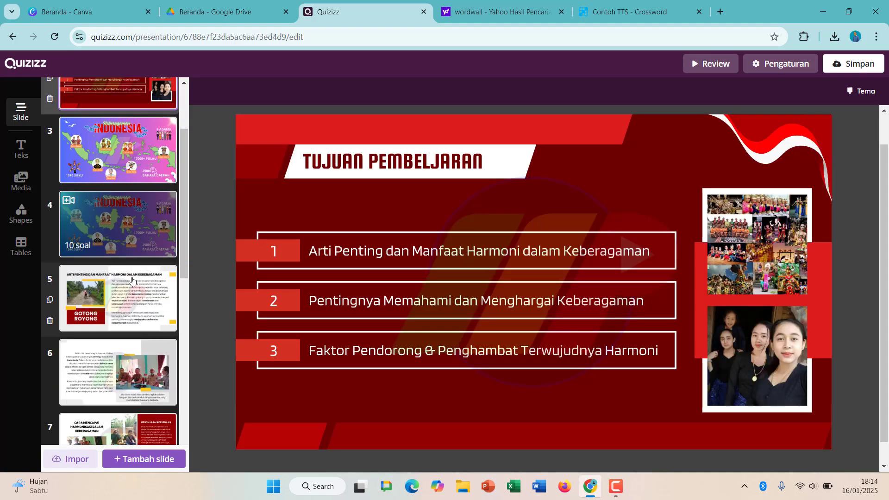
# Step: Add a multiple-choice question (Pilihan ganda) after the Gotong Royong slide
pyautogui.click(125, 315)
pyautogui.scroll(-4, 127, 324)
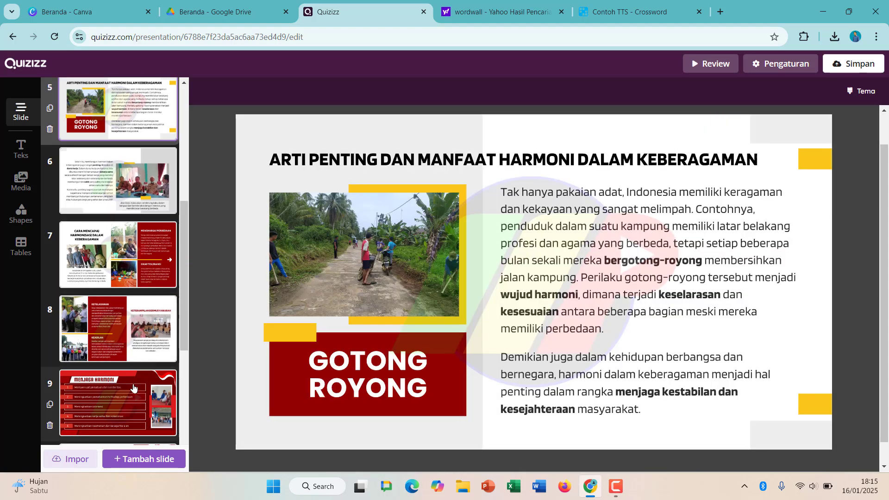
pyautogui.scroll(4, 133, 387)
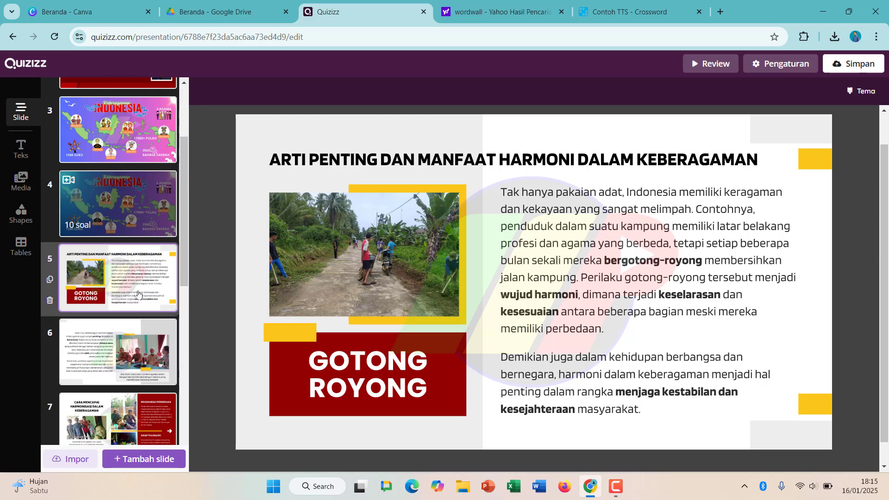
pyautogui.click(139, 458)
pyautogui.scroll(-5, 124, 338)
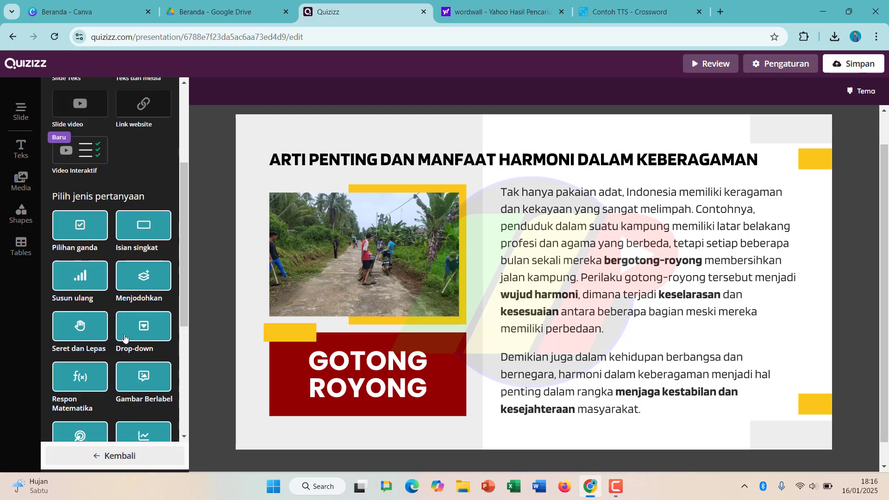
pyautogui.scroll(5, 124, 337)
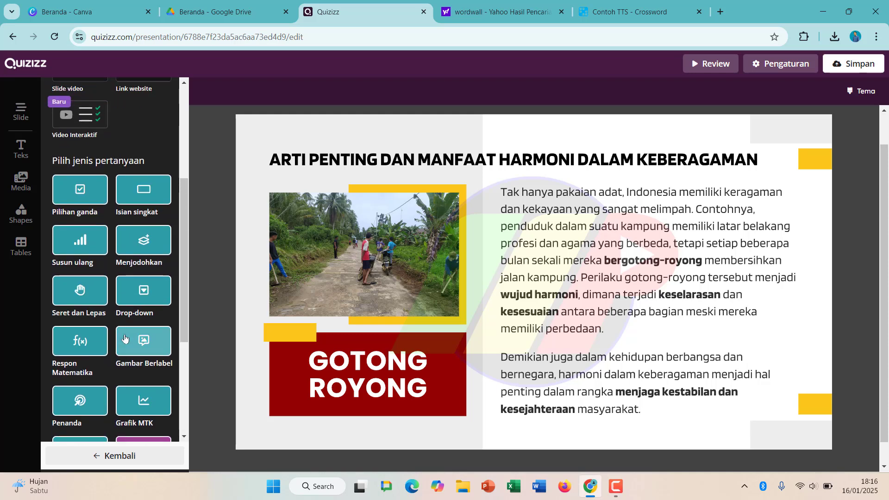
pyautogui.click(80, 189)
# Step: Draft the question as "Gotong-royong merupakan salah satu aktivitas yang biasanya dilakukan bersama-sama dengan warga yang ada di masyarakat."
pyautogui.write('Gotong-')
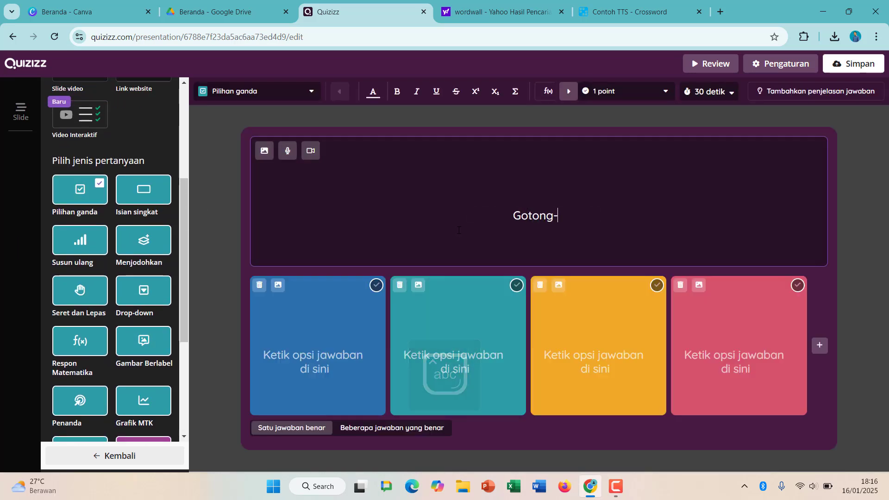
pyautogui.write('royong merupakan salah satu a')
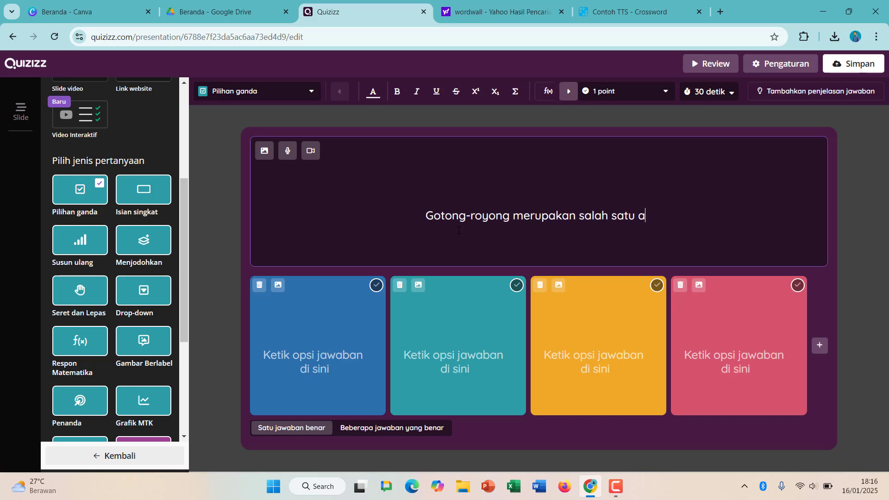
pyautogui.write('ktivitas yang biasanya dilakukan bersama-sama ')
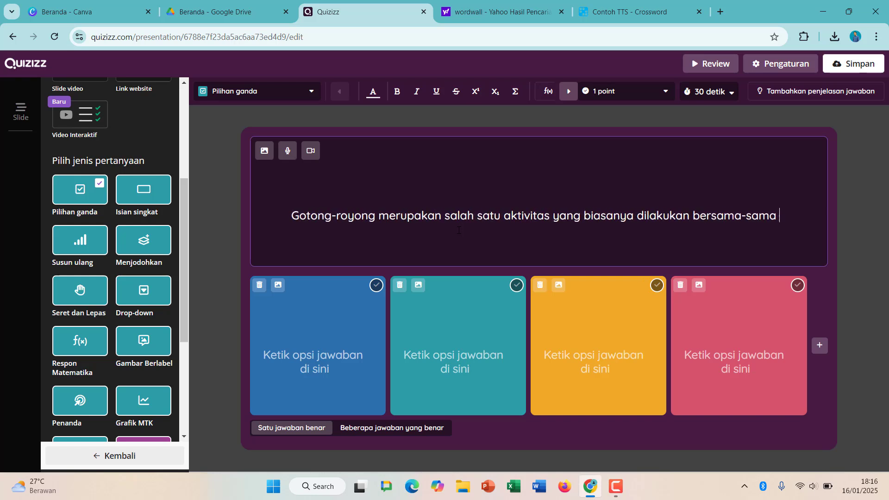
pyautogui.write('dalam')
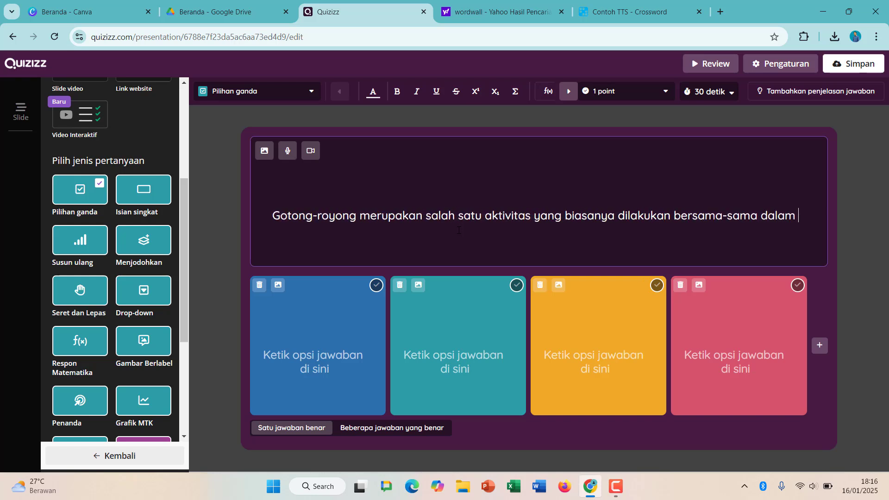
pyautogui.press('BackSpace')
pyautogui.press('BackSpace')
pyautogui.press('BackSpace')
pyautogui.press('BackSpace')
pyautogui.press('BackSpace')
pyautogui.press('BackSpace')
pyautogui.write('untuk ')
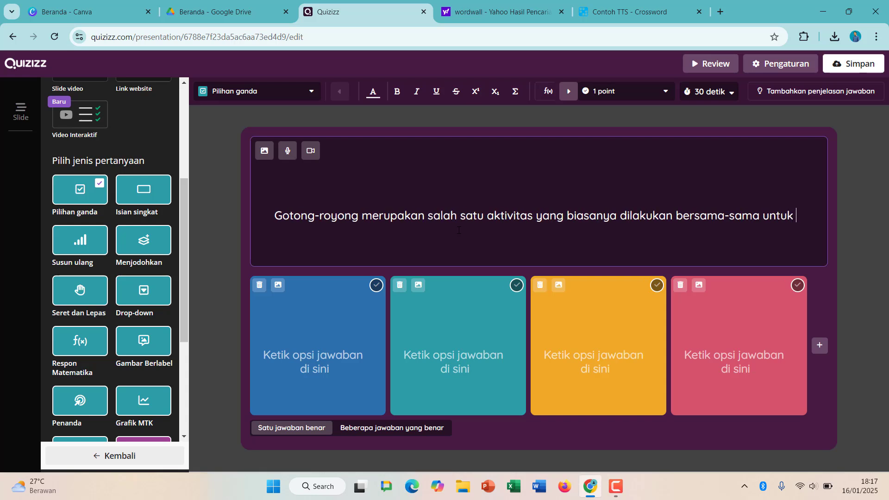
pyautogui.write('mencapai')
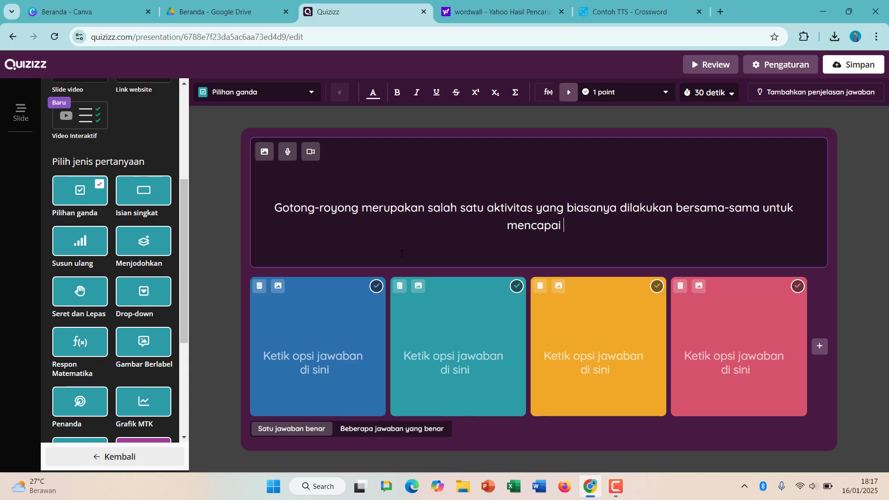
pyautogui.press('BackSpace')
pyautogui.press('BackSpace')
pyautogui.press('BackSpace')
pyautogui.press('BackSpace')
pyautogui.press('BackSpace')
pyautogui.press('BackSpace')
pyautogui.press('BackSpace')
pyautogui.press('BackSpace')
pyautogui.press('BackSpace')
pyautogui.press('BackSpace')
pyautogui.press('BackSpace')
pyautogui.press('BackSpace')
pyautogui.press('BackSpace')
pyautogui.press('BackSpace')
pyautogui.press('BackSpace')
pyautogui.write('dengan warga yang ada di ')
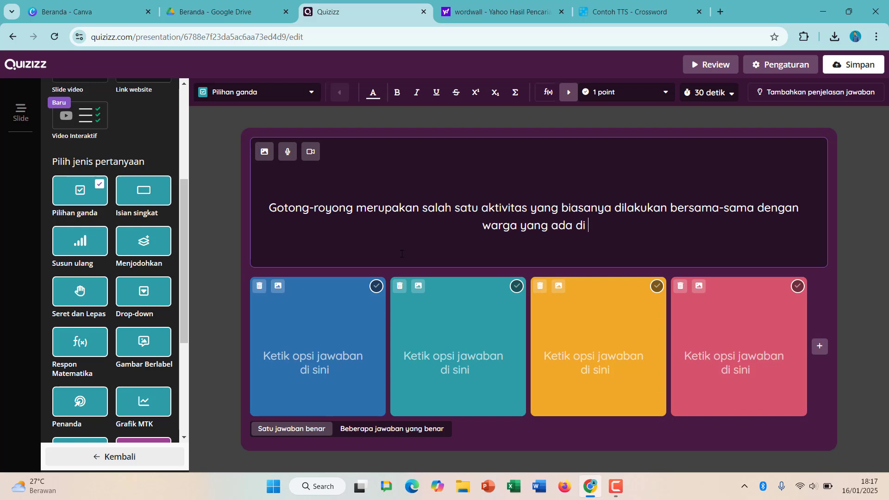
pyautogui.write('masyarakat.')
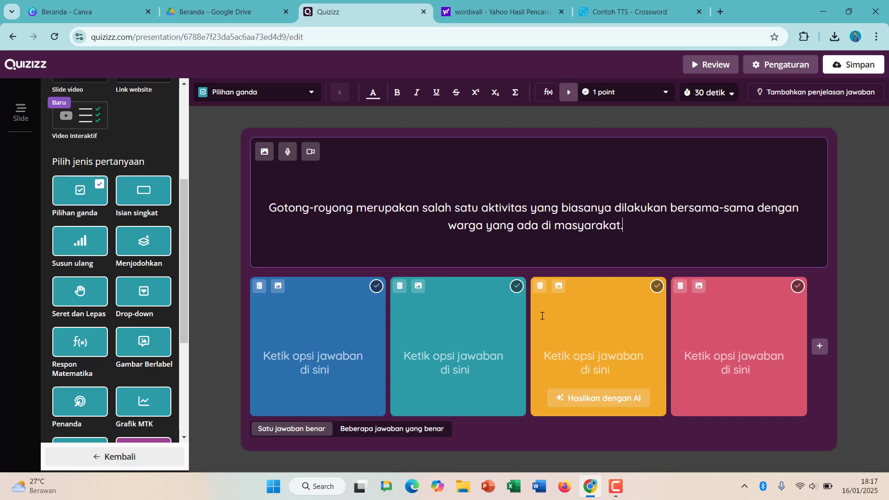
# Step: Replace the question text with "Di dalam kegiatan gotong-royong terdapat nilai?"
pyautogui.hotkey('ctrl', 'a')
pyautogui.press('BackSpace')
pyautogui.write('Di dalam ni')
pyautogui.press('BackSpace')
pyautogui.press('BackSpace')
pyautogui.write('ga')
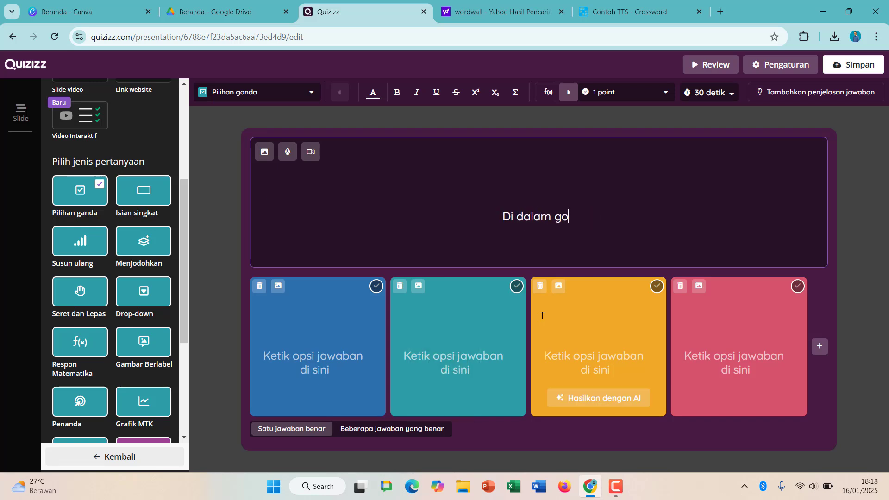
pyautogui.press('BackSpace')
pyautogui.press('BackSpace')
pyautogui.write('kegiatan gotong-royong terdapat nilai')
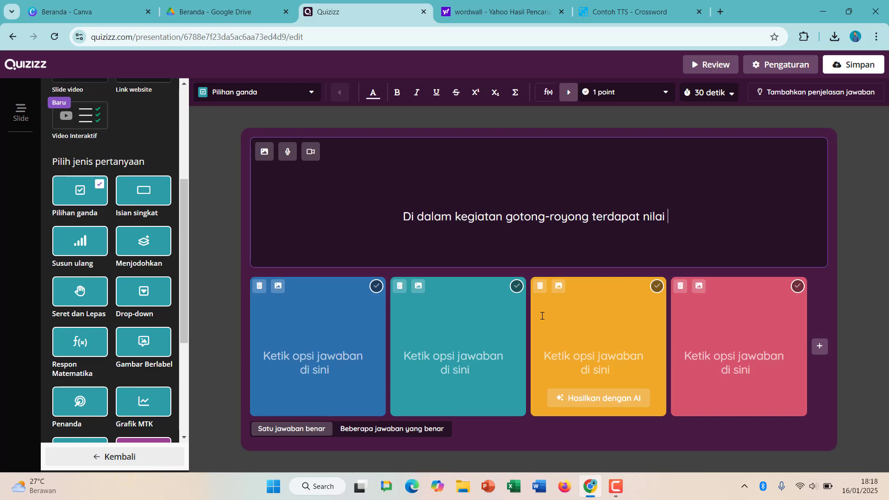
pyautogui.press('BackSpace')
pyautogui.write('?')
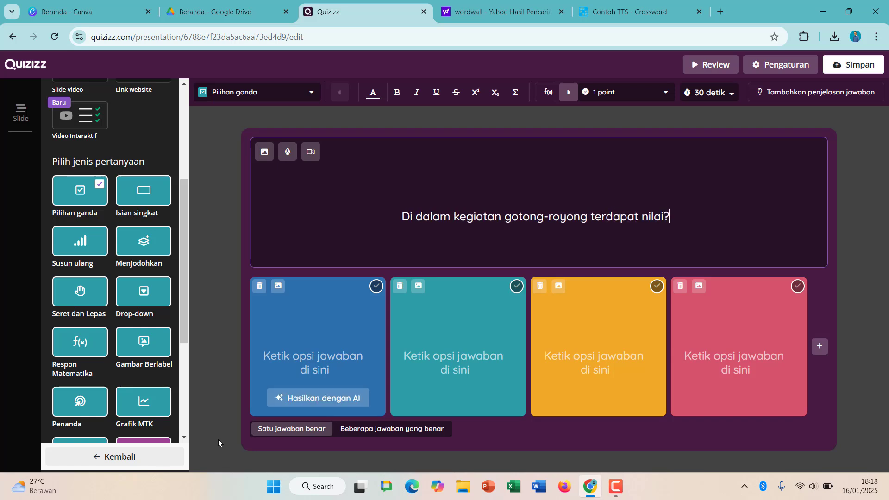
# Step: Enter "Persatuan", "Solidaritas" and "Kerjasama" as the first three answer options
pyautogui.click(314, 361)
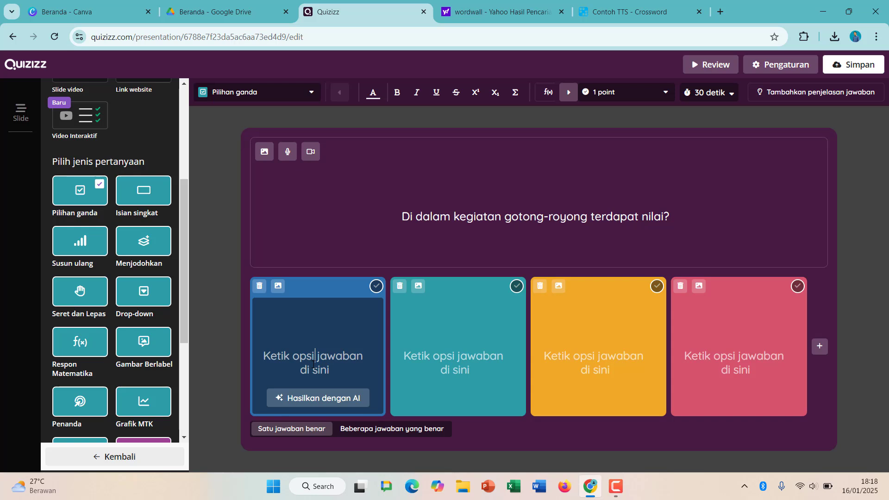
pyautogui.write('Persatuan')
pyautogui.click(489, 362)
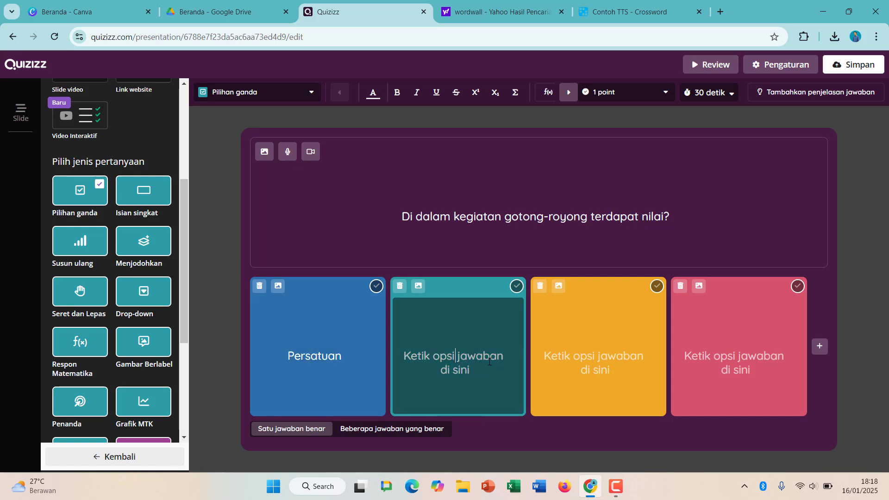
pyautogui.write('Solidaritas')
pyautogui.press('Tab')
pyautogui.write('Kerjasama')
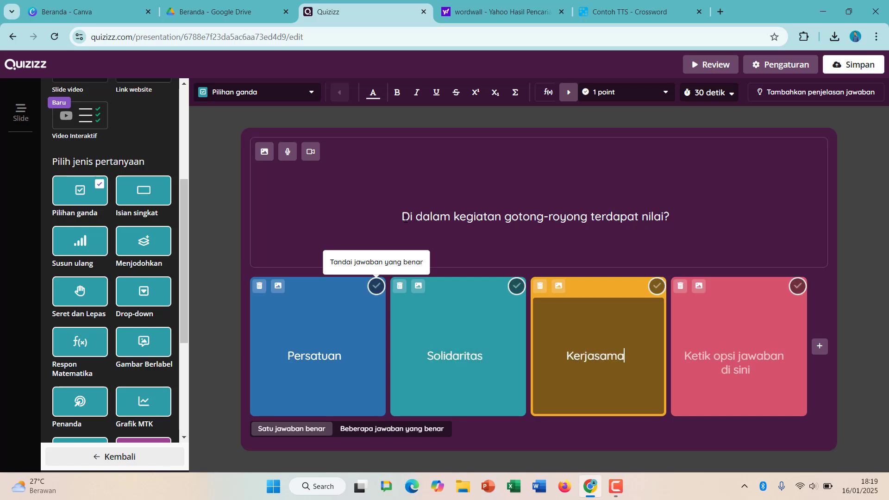
# Step: Rewrite the question as "Berikut ini merupakan nilai yang TIDAK ada di dalam gotong-royong!"
pyautogui.click(405, 217)
pyautogui.write('Berikut ini meru')
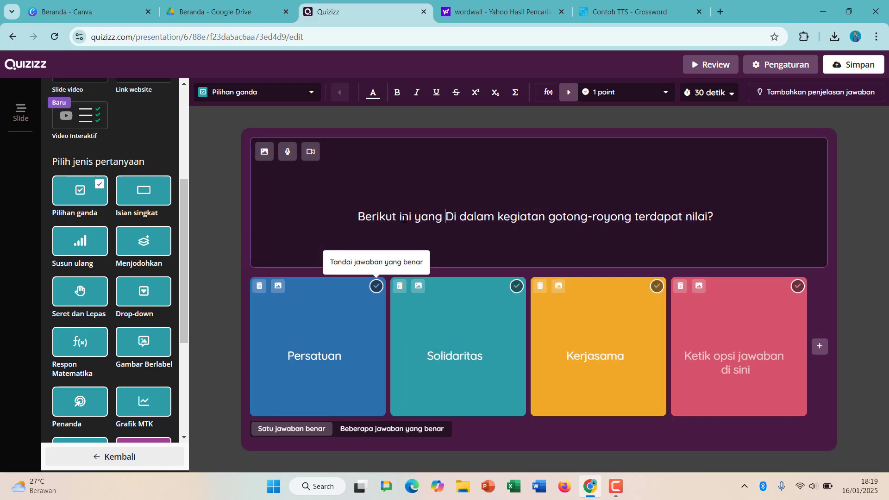
pyautogui.write('pakan nilai yang TIDAK sesuai dengan')
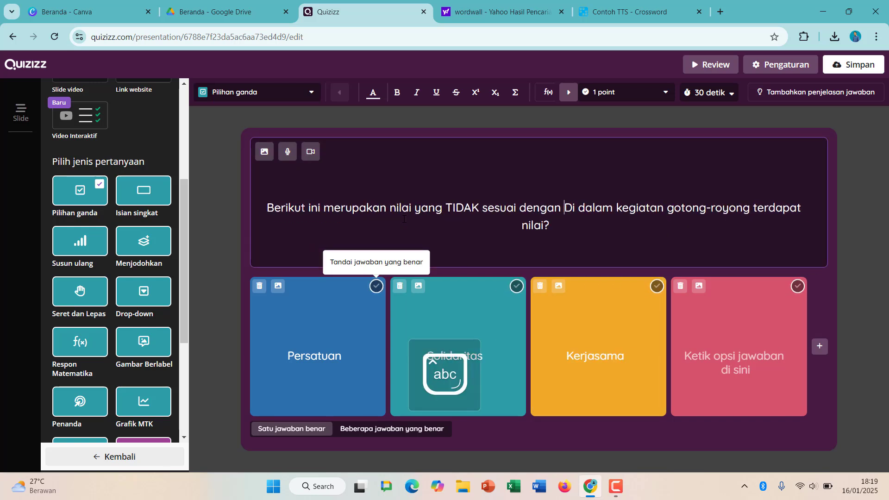
pyautogui.hotkey('ctrl', 'shift', 'End')
pyautogui.press('BackSpace')
pyautogui.press('BackSpace')
pyautogui.press('BackSpace')
pyautogui.press('BackSpace')
pyautogui.press('BackSpace')
pyautogui.press('BackSpace')
pyautogui.press('BackSpace')
pyautogui.press('BackSpace')
pyautogui.press('BackSpace')
pyautogui.press('BackSpace')
pyautogui.press('BackSpace')
pyautogui.press('BackSpace')
pyautogui.press('BackSpace')
pyautogui.press('BackSpace')
pyautogui.press('BackSpace')
pyautogui.write('ada di da')
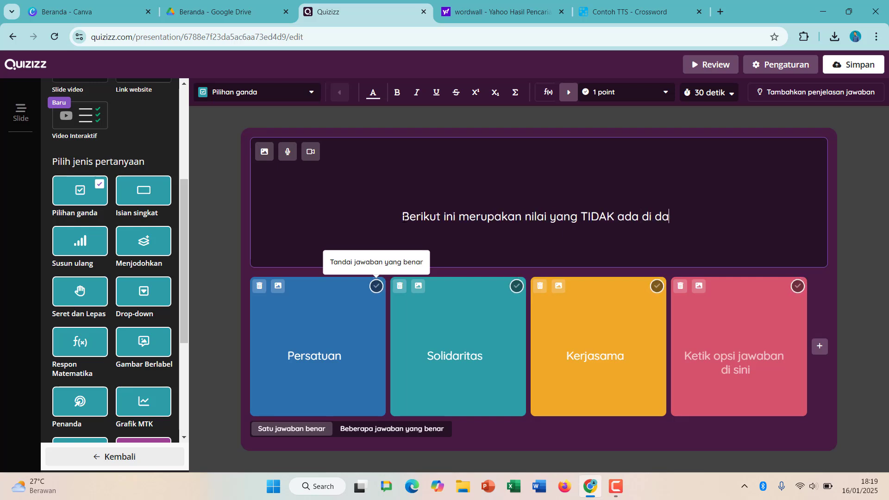
pyautogui.write('lam gotong-royong!')
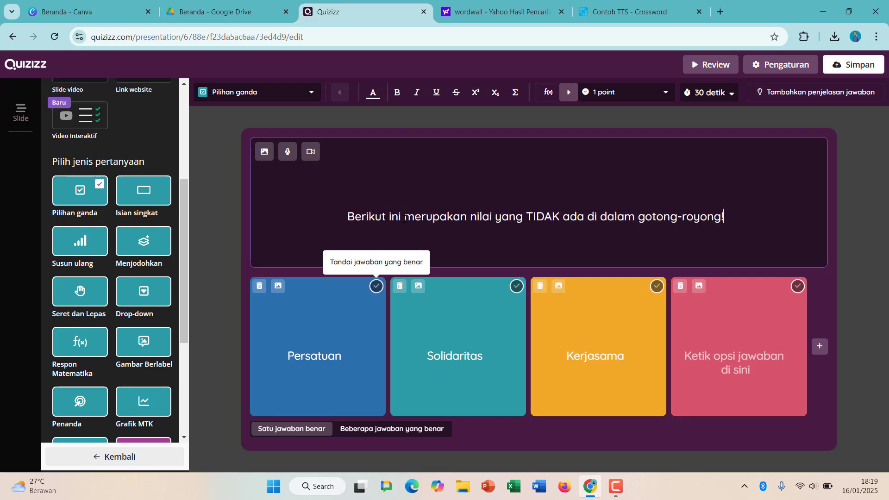
# Step: Enter "Berontak" as the fourth answer option and mark it as the correct answer
pyautogui.click(728, 359)
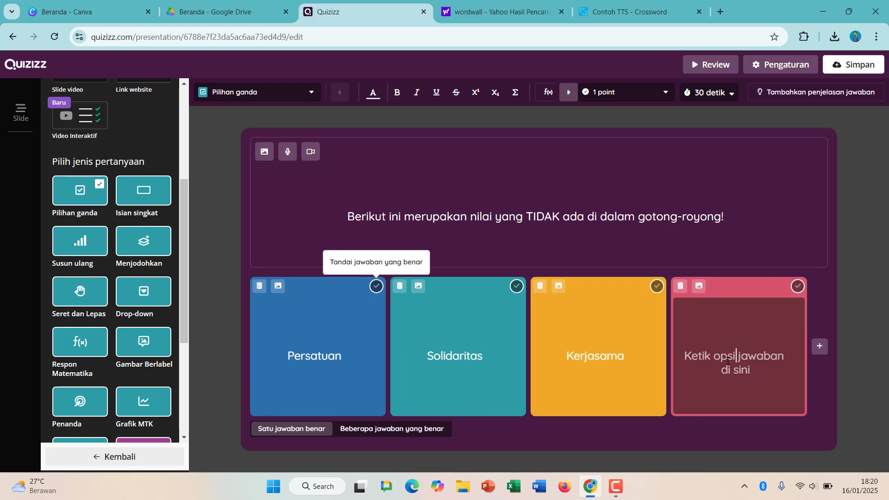
pyautogui.write('Berontak')
pyautogui.click(797, 286)
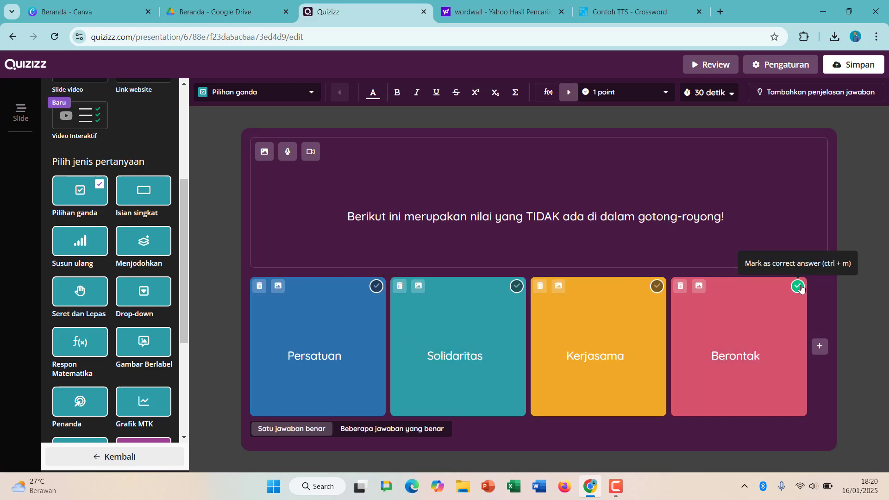
# Step: Start saving the presentation and name it "Presentasi Interaktif Pendidikan Pancasila"
pyautogui.click(839, 68)
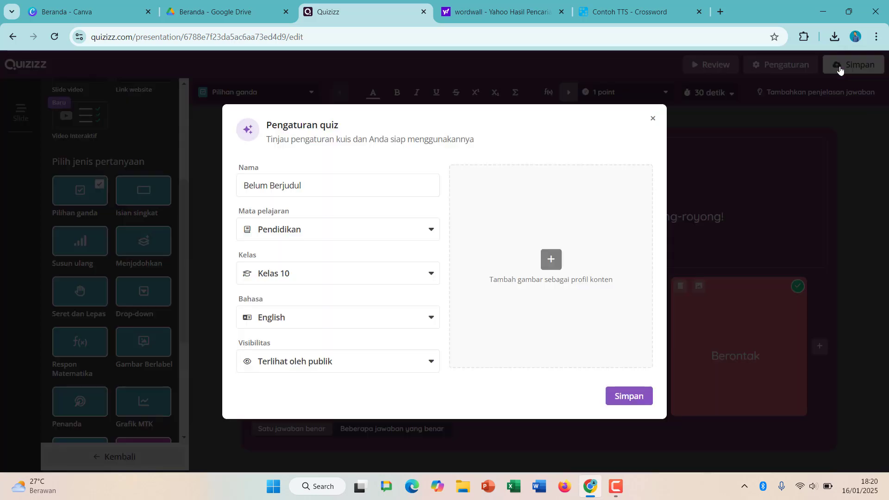
pyautogui.click(397, 182)
pyautogui.hotkey('ctrl', 'a')
pyautogui.write('Presenta')
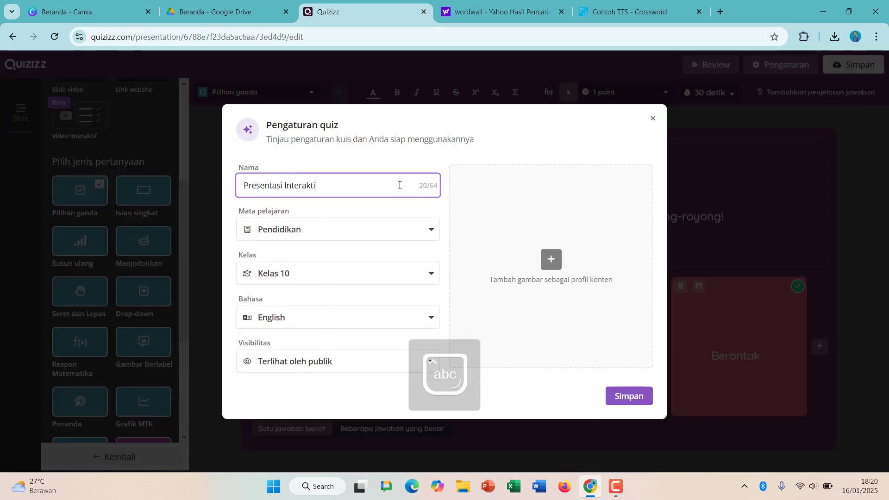
pyautogui.write('si Interaktif Pendidikan Pancasila')
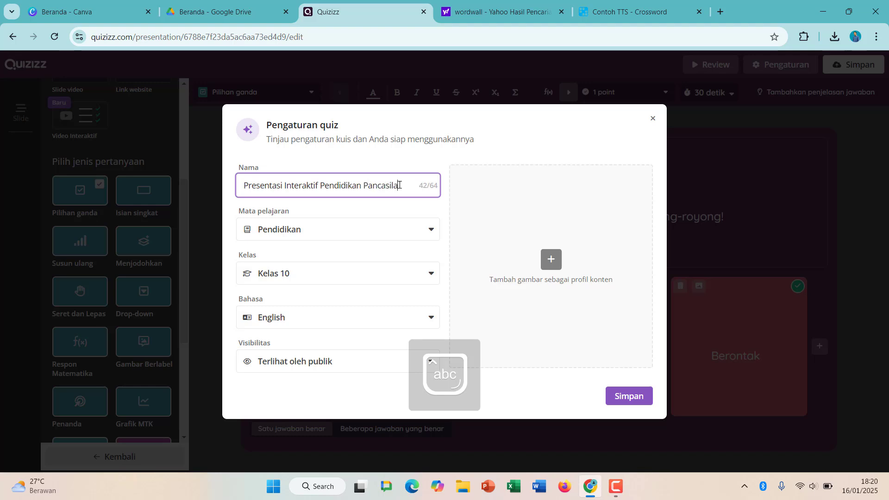
# Step: Append "Kelas XI Bab 3 Sub A" to the presentation name, set the class to Kelas 11 and choose the presentation language
pyautogui.write(' Kelas XI Bab 3 Sub A')
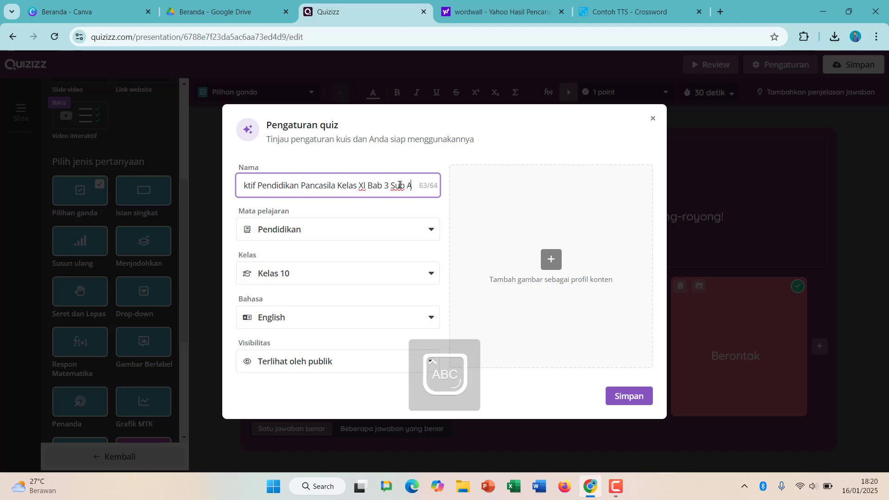
pyautogui.click(338, 273)
pyautogui.scroll(-3, 337, 361)
pyautogui.click(361, 352)
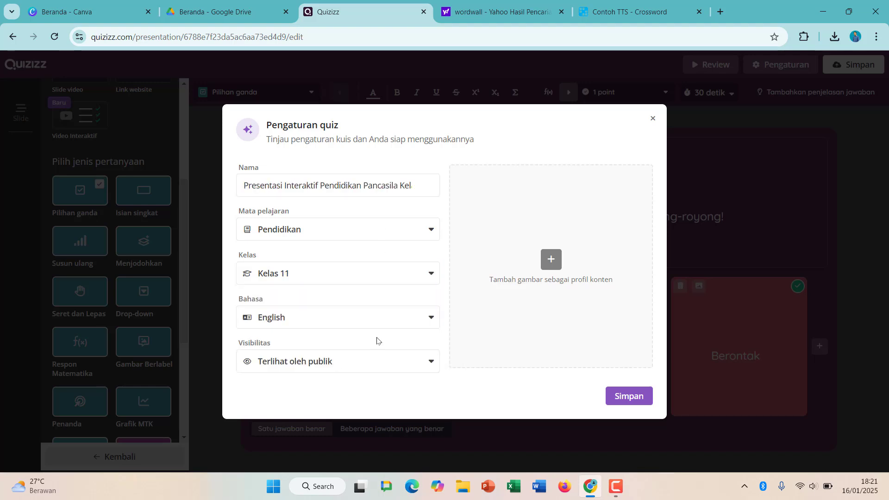
pyautogui.click(376, 319)
pyautogui.click(356, 387)
# Step: Start adding a cover image and search online images for "gotong royong"
pyautogui.click(550, 260)
pyautogui.click(470, 301)
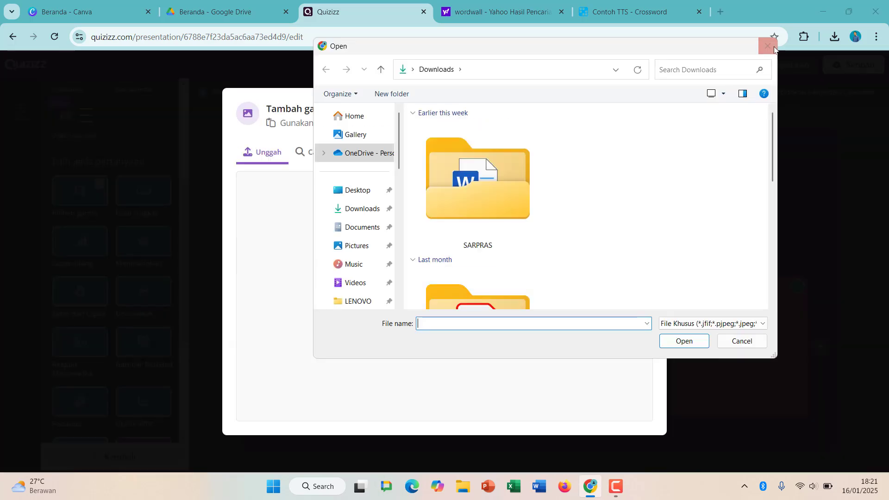
pyautogui.click(765, 44)
pyautogui.click(309, 153)
pyautogui.write('gotong royong')
pyautogui.press('Return')
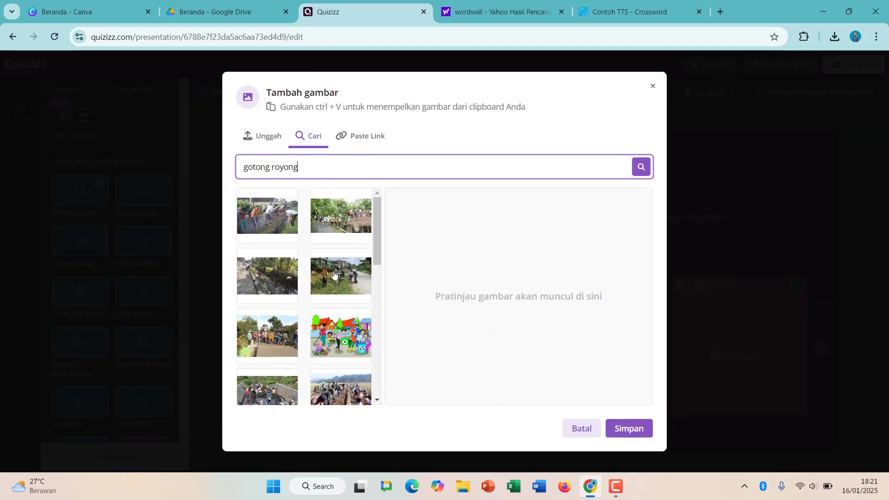
# Step: Try community-work photos from the "gotong royong" image search as the cover image
pyautogui.scroll(-5, 323, 291)
pyautogui.scroll(-5, 324, 291)
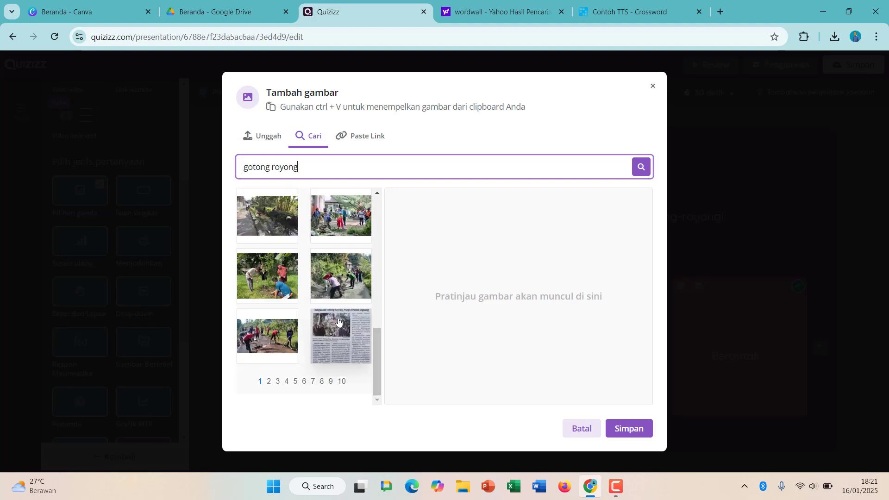
pyautogui.click(339, 217)
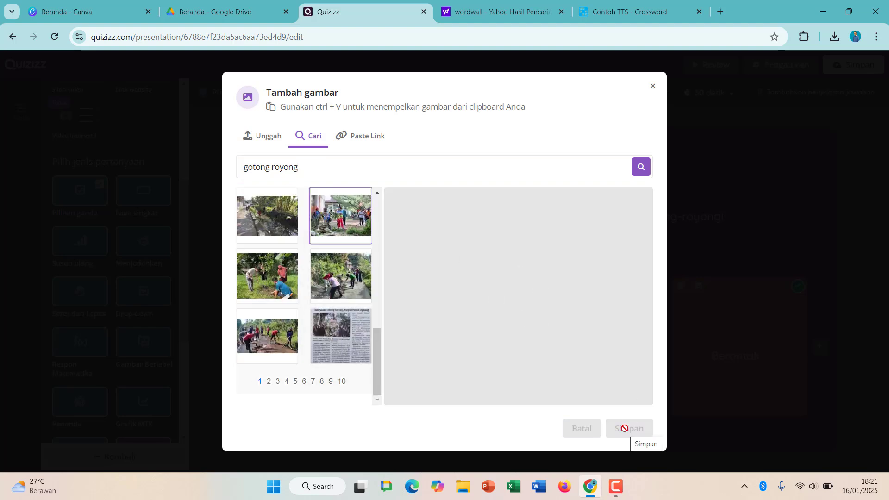
pyautogui.click(338, 166)
pyautogui.click(267, 275)
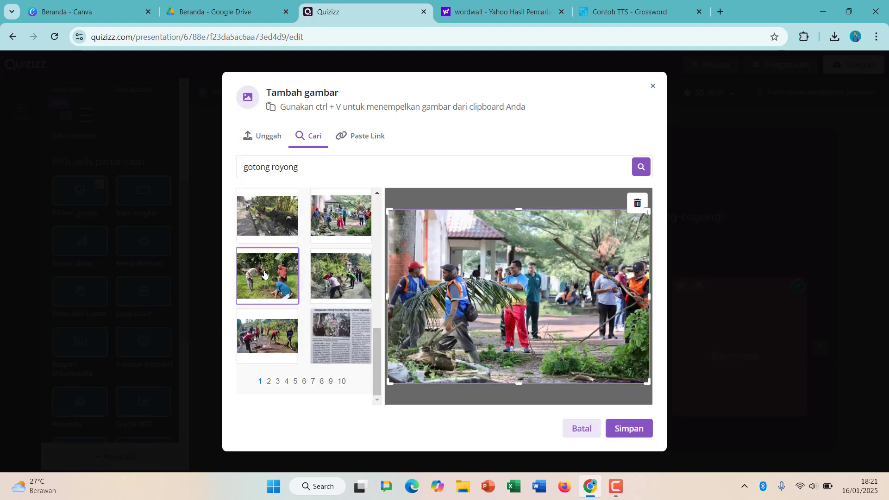
# Step: Search images for "gotong royong di sekolah" and try several of the school photos as the cover image
pyautogui.click(353, 174)
pyautogui.write('di sekolah')
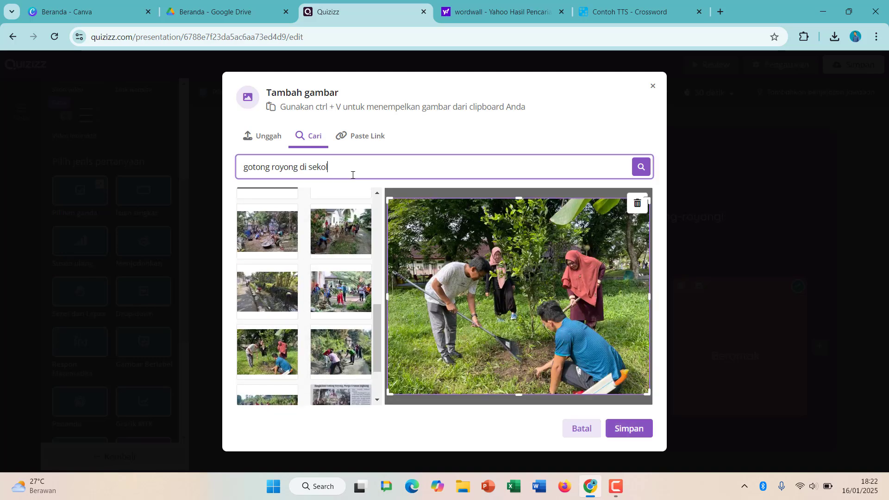
pyautogui.press('Return')
pyautogui.scroll(3, 310, 291)
pyautogui.scroll(-5, 310, 291)
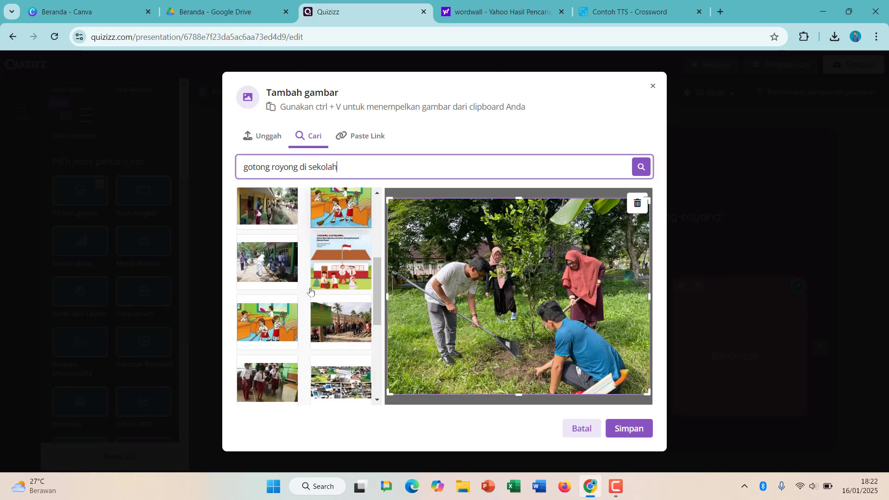
pyautogui.scroll(5, 310, 291)
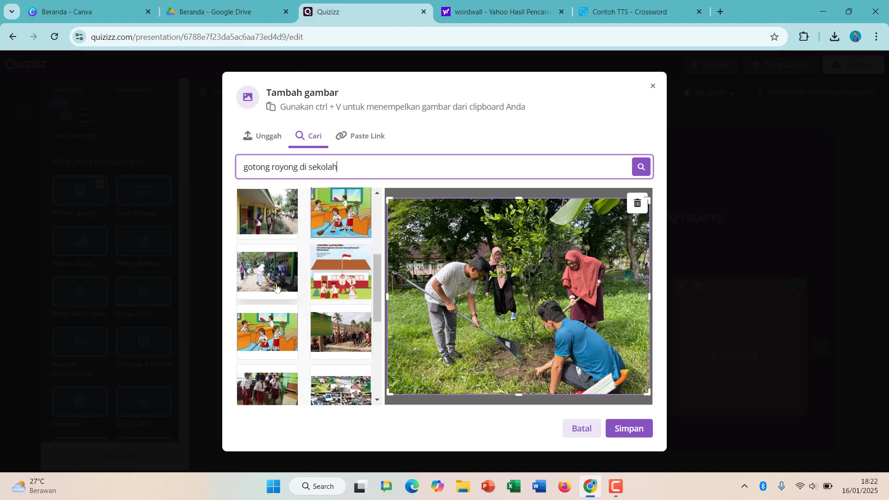
pyautogui.click(268, 272)
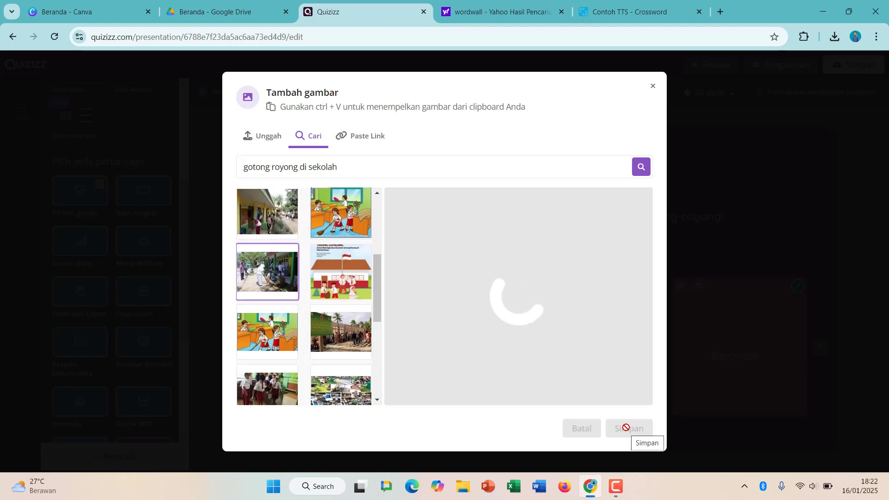
pyautogui.click(262, 275)
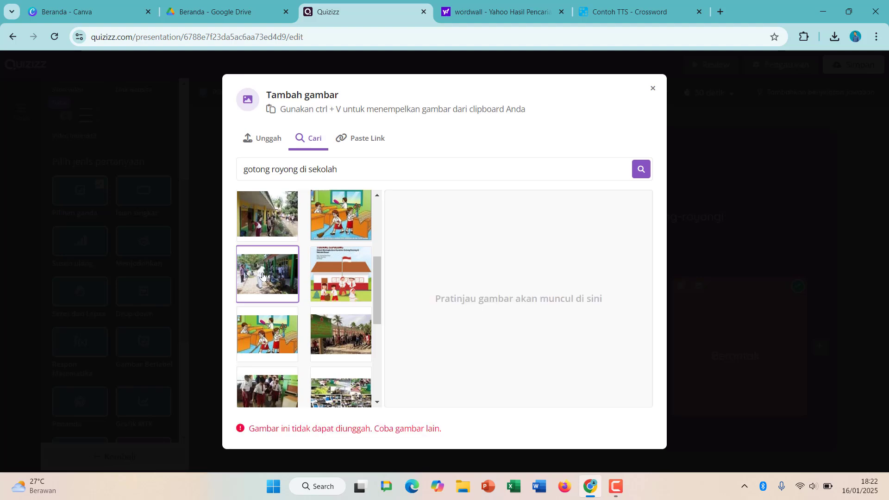
pyautogui.click(272, 212)
pyautogui.scroll(4, 272, 212)
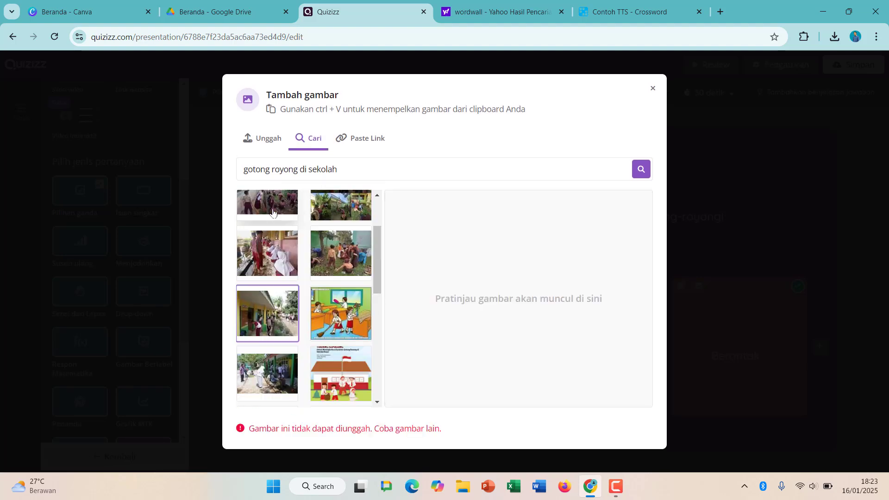
pyautogui.click(273, 213)
# Step: Change the cover image search to "gotong royong di SMA"
pyautogui.click(357, 165)
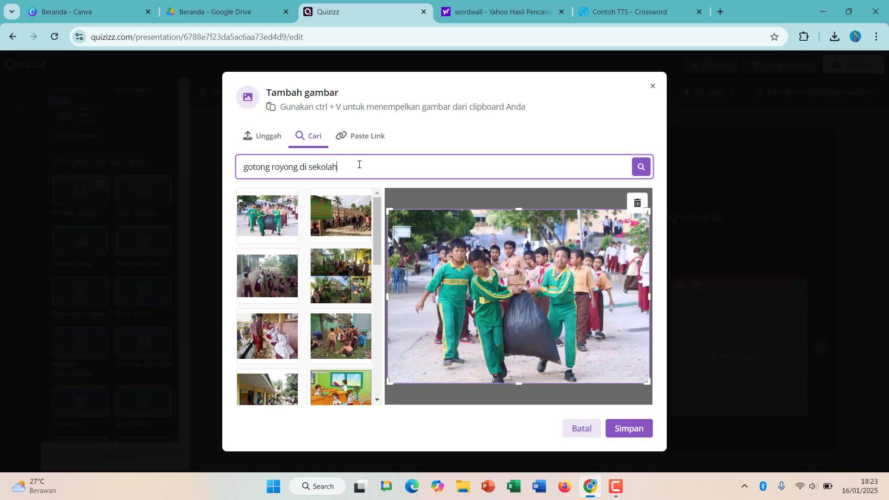
pyautogui.press('BackSpace')
pyautogui.press('BackSpace')
pyautogui.press('BackSpace')
pyautogui.press('BackSpace')
pyautogui.press('BackSpace')
pyautogui.press('BackSpace')
pyautogui.press('BackSpace')
pyautogui.write('SMA')
pyautogui.press('Return')
# Step: Use the photo of students gathering leaves into a blue bucket as the cover image and save the presentation settings
pyautogui.click(341, 216)
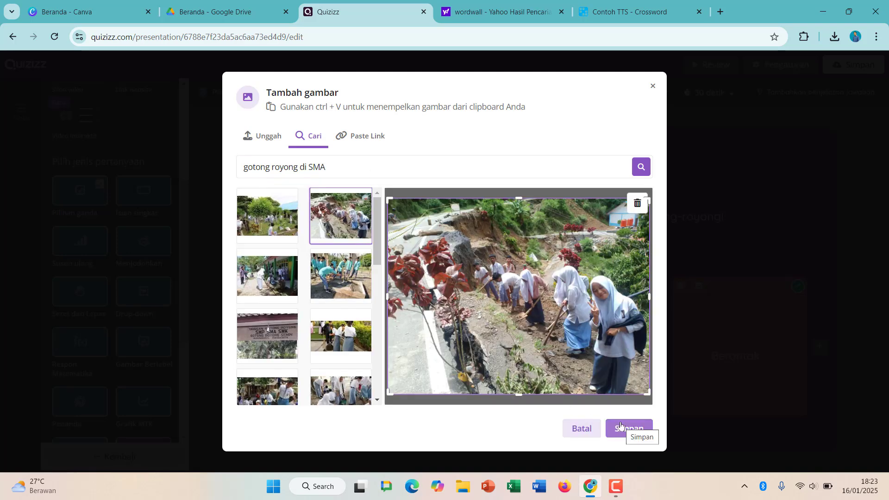
pyautogui.scroll(-2, 334, 301)
pyautogui.click(334, 303)
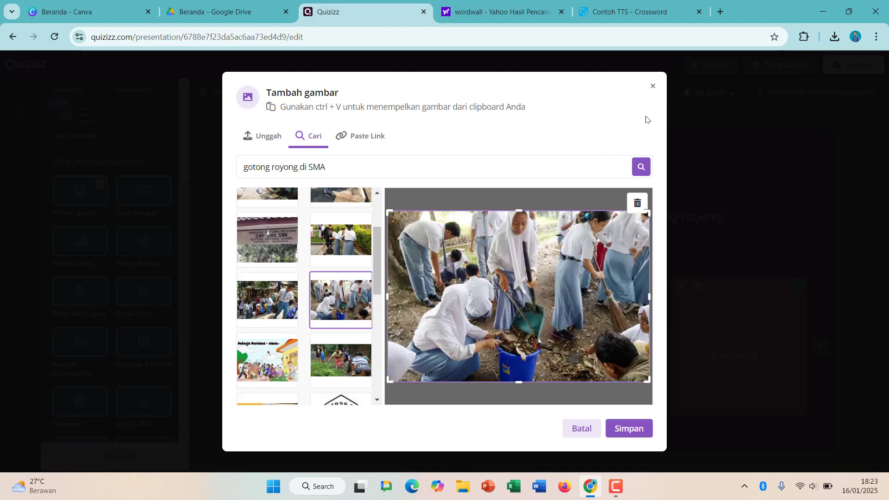
pyautogui.click(629, 428)
pyautogui.click(628, 396)
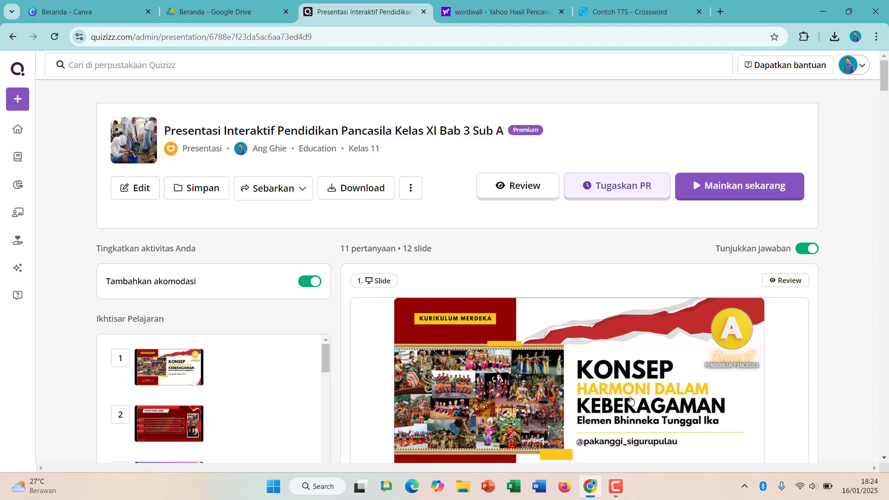
# Step: Check the saved presentation's list of slides and questions, and reopen the presentation for editing
pyautogui.scroll(-20, 528, 368)
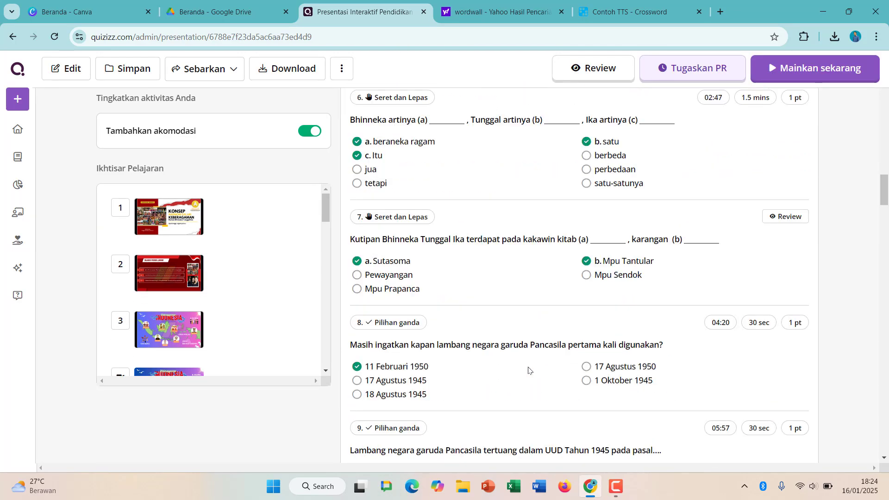
pyautogui.scroll(20, 528, 368)
pyautogui.click(141, 184)
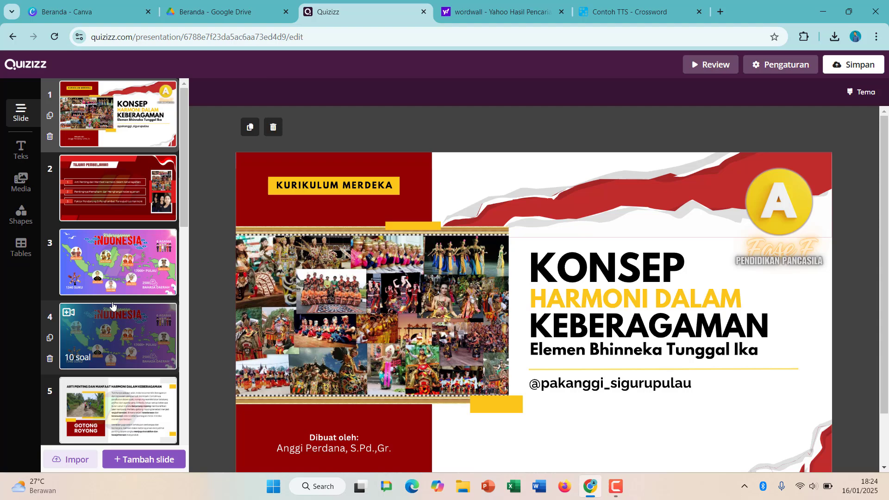
# Step: Examine the slides following the gotong-royong question to find a place for another question
pyautogui.scroll(-5, 118, 277)
pyautogui.click(118, 296)
pyautogui.click(132, 362)
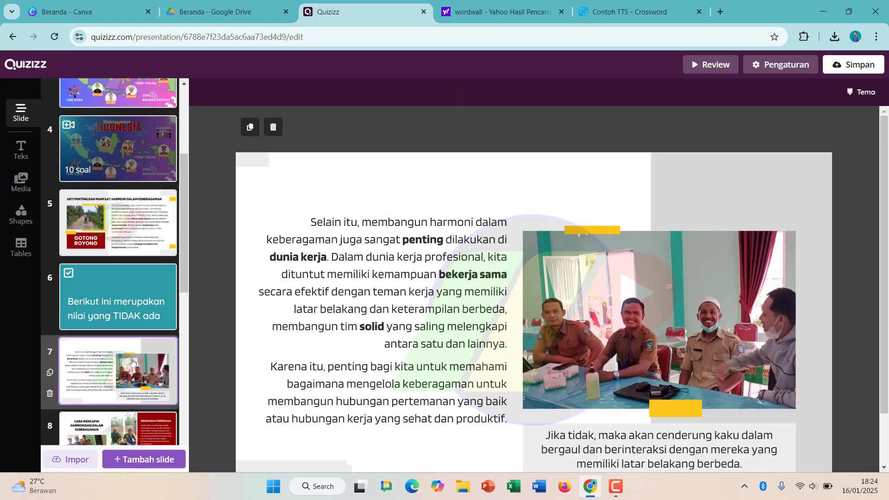
pyautogui.scroll(-1, 337, 387)
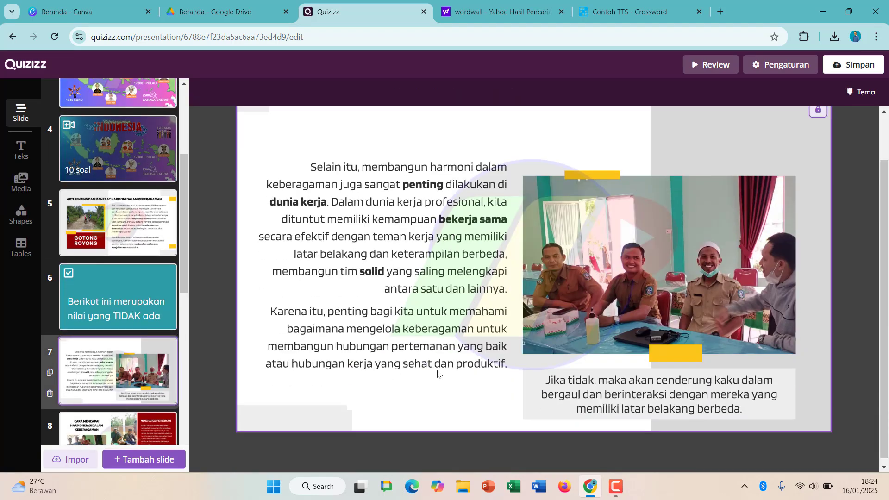
pyautogui.scroll(-3, 120, 333)
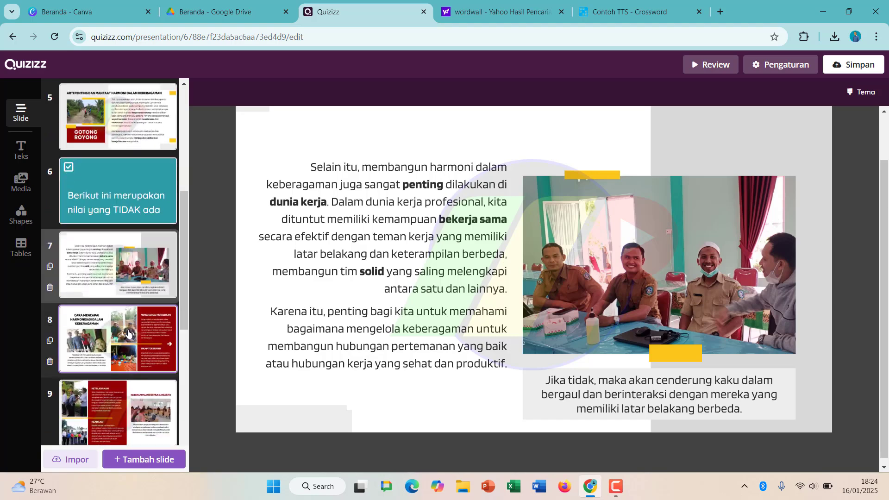
pyautogui.click(130, 333)
pyautogui.scroll(-2, 129, 333)
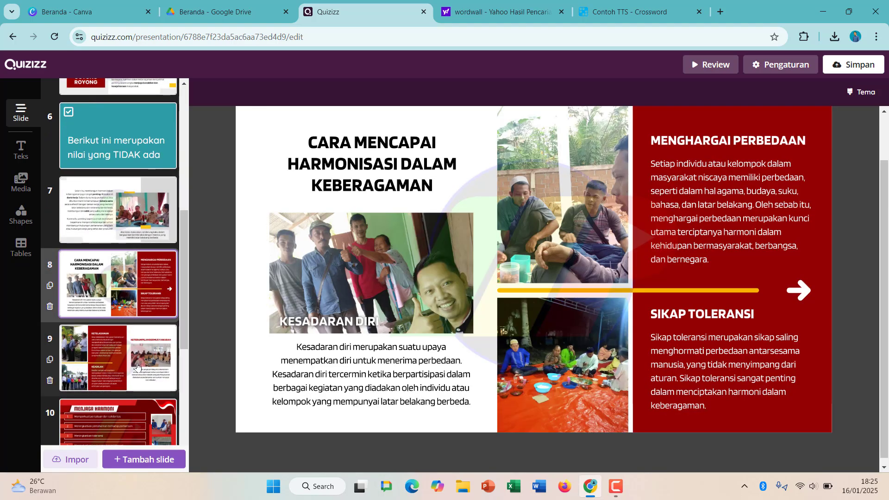
pyautogui.click(115, 360)
pyautogui.click(149, 299)
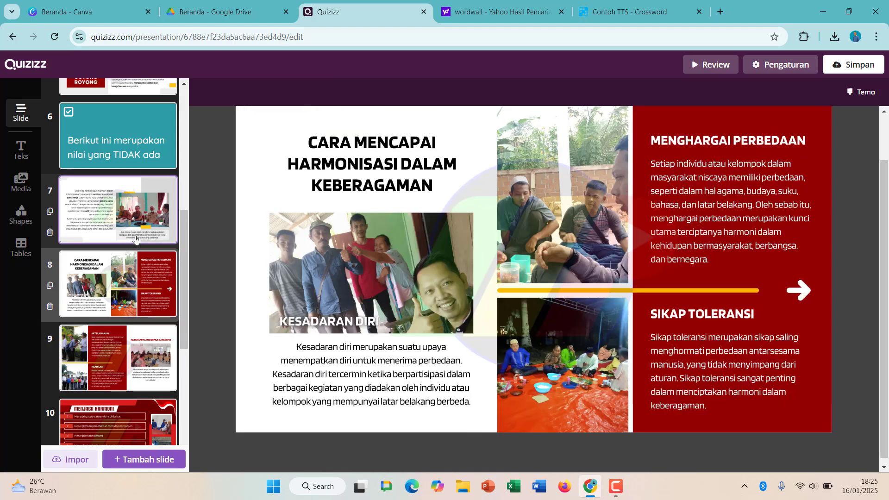
pyautogui.click(136, 238)
pyautogui.click(162, 459)
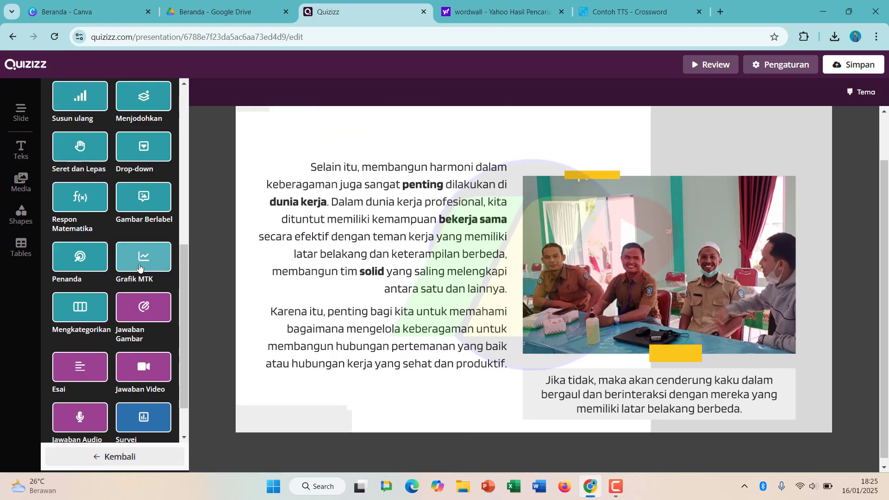
pyautogui.click(130, 456)
pyautogui.click(131, 303)
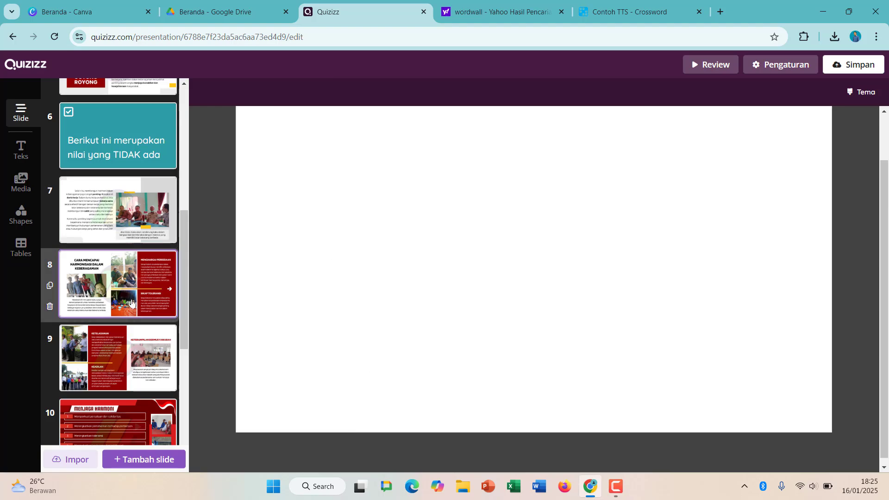
pyautogui.click(133, 234)
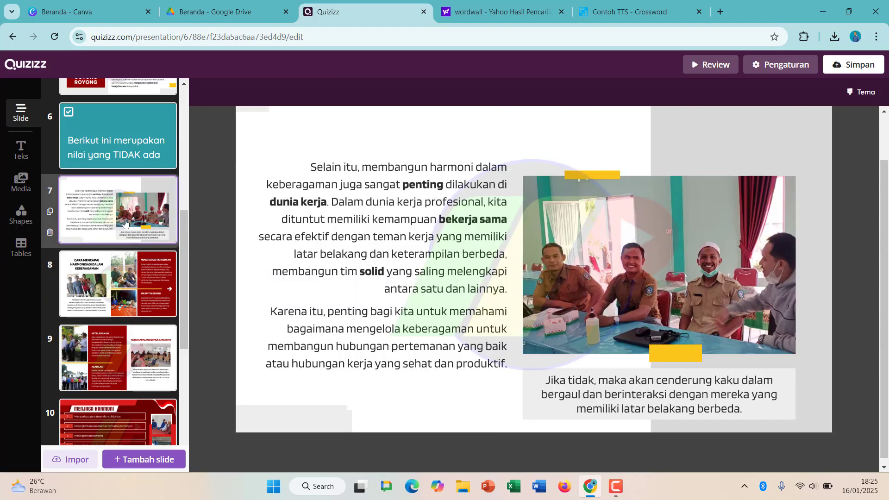
pyautogui.click(127, 295)
# Step: Insert a Drop-down question after slide 7
pyautogui.click(151, 204)
pyautogui.click(169, 459)
pyautogui.scroll(3, 149, 230)
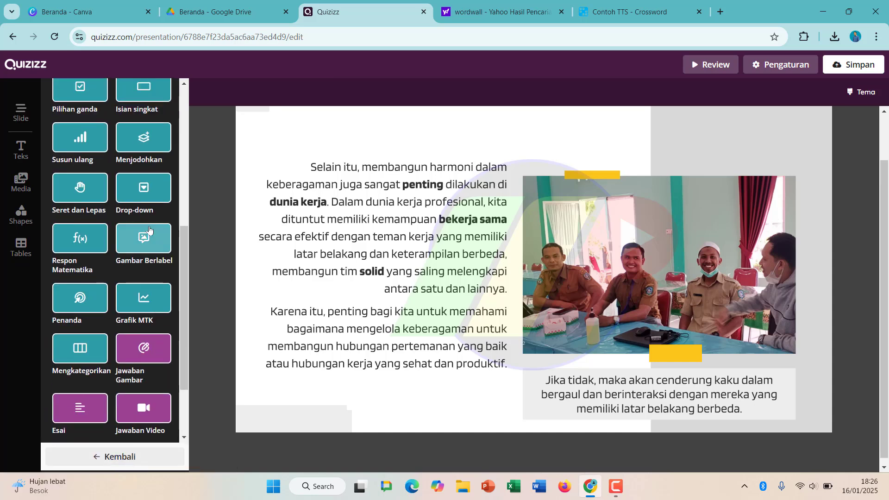
pyautogui.scroll(1, 149, 230)
pyautogui.scroll(-4, 149, 229)
pyautogui.scroll(4, 146, 222)
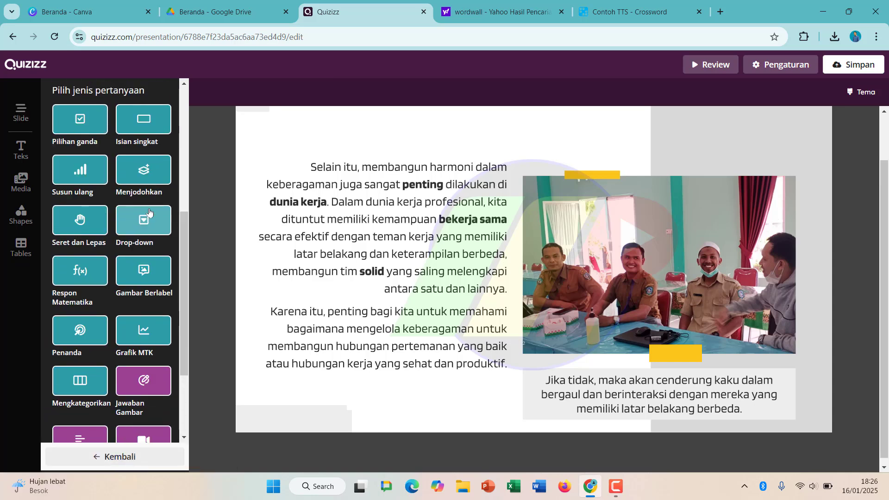
pyautogui.click(147, 220)
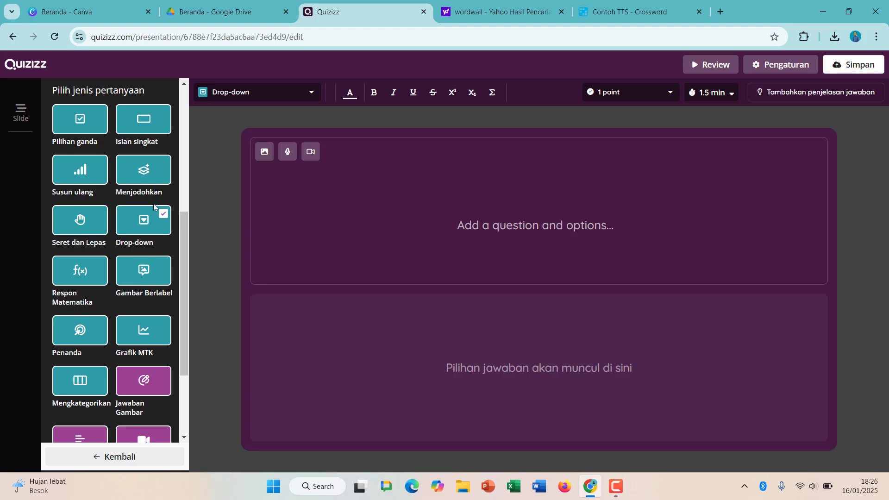
# Step: Enter the question text "Sikap apa saja yang harus dimiliki setiap warga negara untuk tetap menjaga keharmonisan di dalam keberagaman?"
pyautogui.click(453, 227)
pyautogui.write('Sikap apa ')
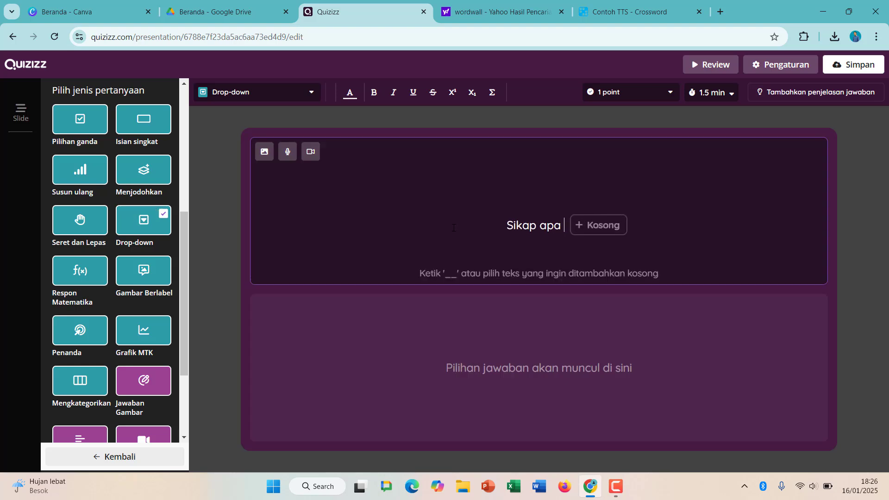
pyautogui.write('saja yang harus dimiliki setiap warga')
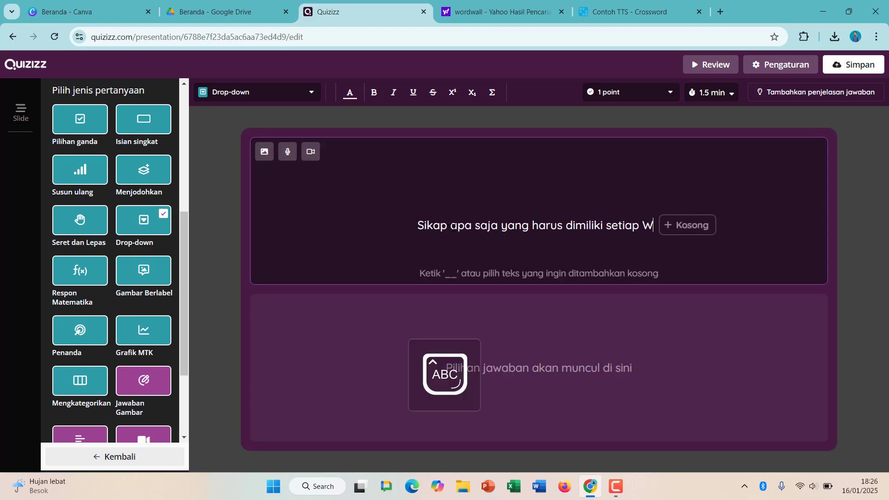
pyautogui.write(' negara untuk tetap menjaga keharmonisan dal')
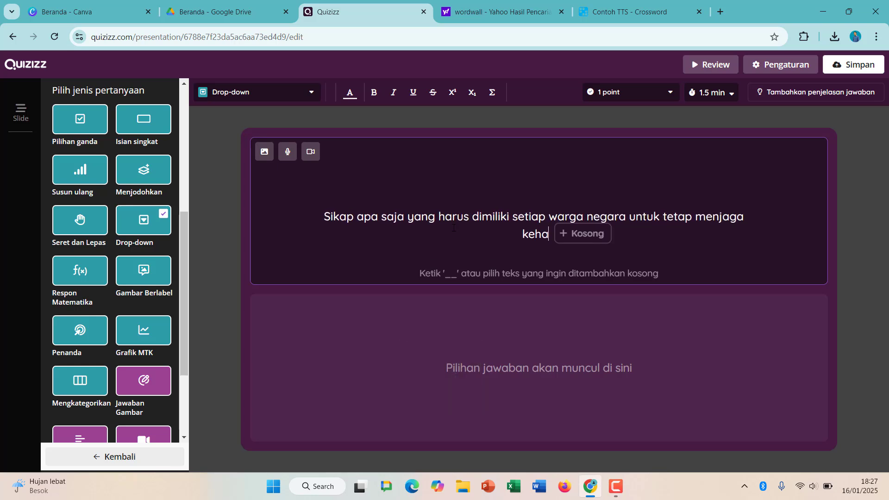
pyautogui.press('BackSpace')
pyautogui.press('BackSpace')
pyautogui.write('i tenga')
pyautogui.press('BackSpace')
pyautogui.press('BackSpace')
pyautogui.press('BackSpace')
pyautogui.press('BackSpace')
pyautogui.press('BackSpace')
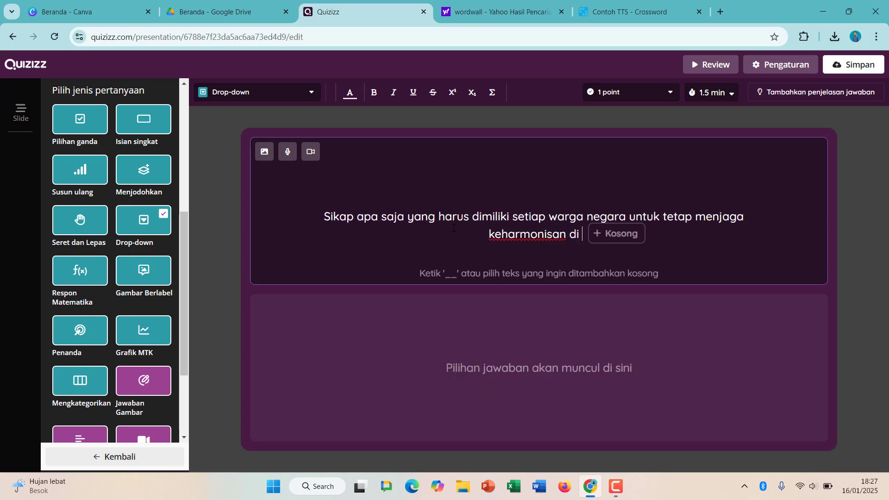
pyautogui.write('dalam keberagaman?')
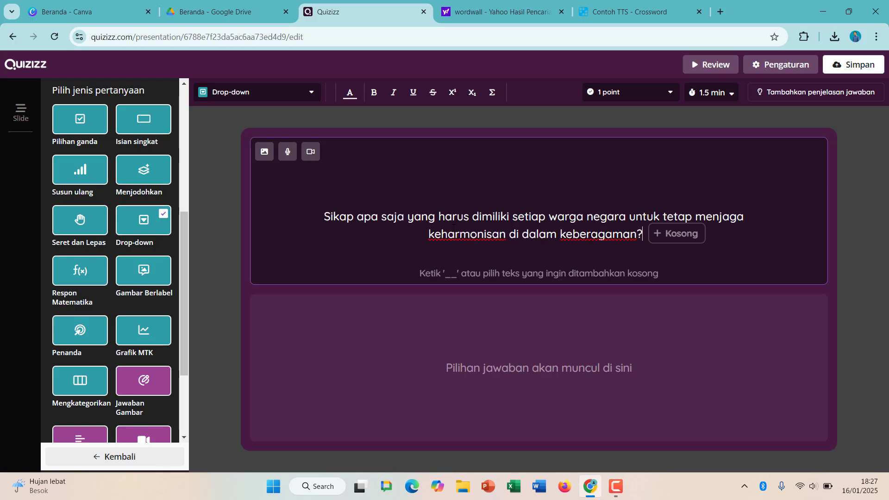
# Step: Insert an answer blank at the end of the Drop-down question's text
pyautogui.click(678, 234)
pyautogui.scroll(4, 117, 249)
pyautogui.scroll(-7, 118, 249)
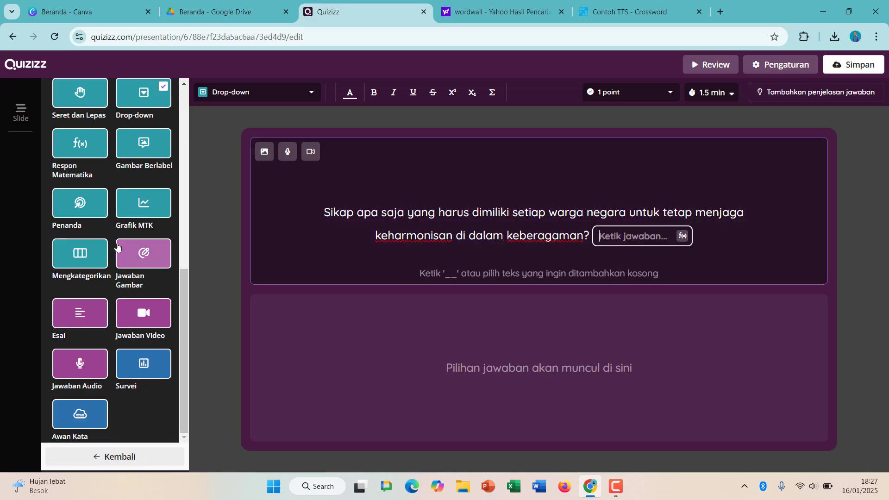
# Step: Close the wordwall search tab and open YouTube in the crossword tab
pyautogui.click(561, 12)
pyautogui.click(514, 13)
pyautogui.click(505, 38)
pyautogui.write('y')
pyautogui.press('Return')
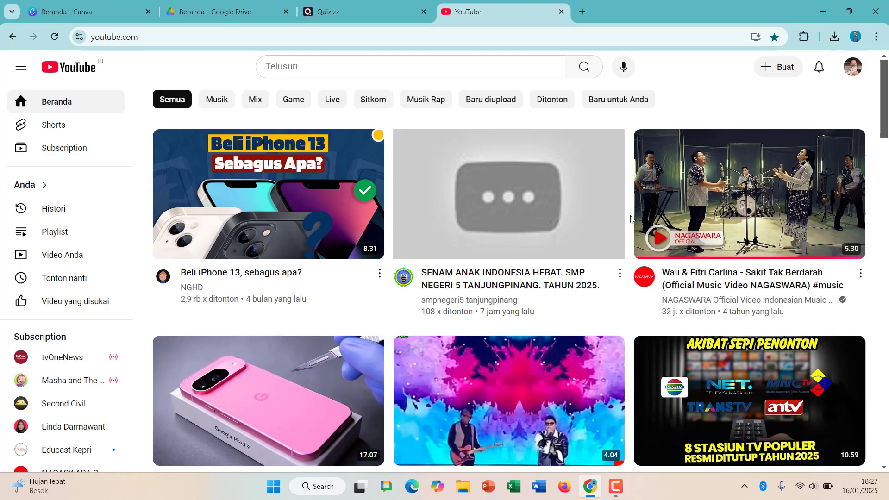
# Step: Open the account's own YouTube channel and play its playlist for Bab 3 Pend. Pancasila Fase F
pyautogui.scroll(-10, 853, 71)
pyautogui.click(853, 70)
pyautogui.click(740, 102)
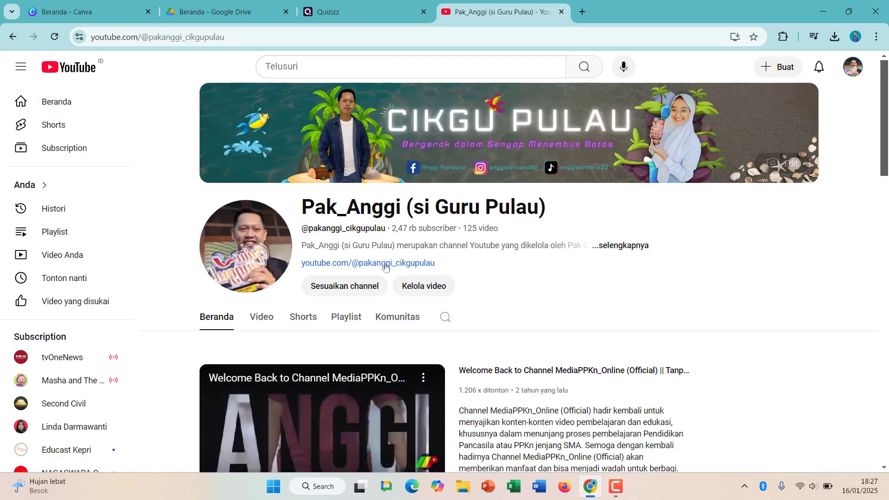
pyautogui.click(346, 260)
pyautogui.scroll(-2, 379, 381)
pyautogui.click(259, 331)
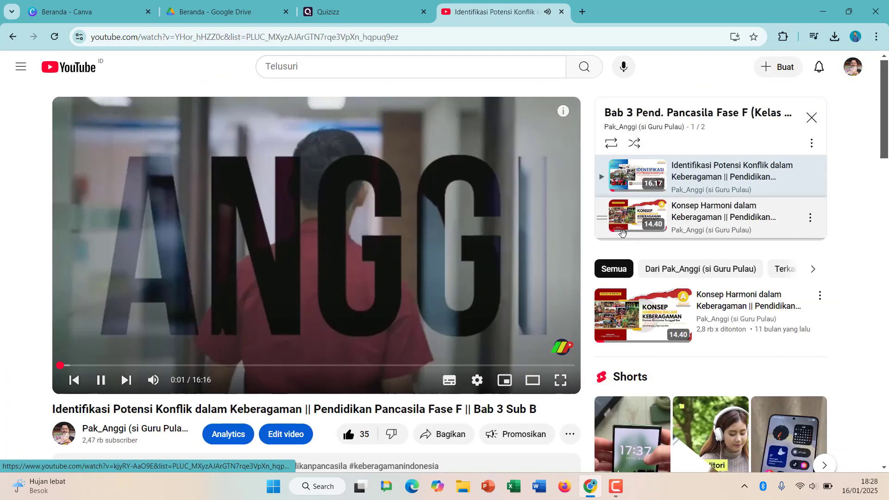
# Step: Skip to the video "Konsep Harmoni dalam Keberagaman" and pause it to examine its slides for attitudes that preserve harmony
pyautogui.click(126, 379)
pyautogui.click(174, 365)
pyautogui.click(100, 379)
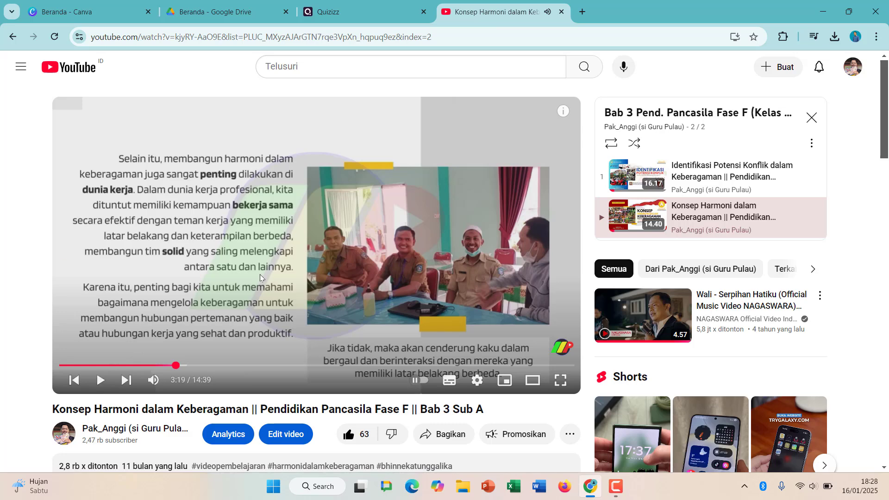
pyautogui.click(259, 273)
# Step: Return to the Quizizz question and add "Kesadaran Diri" and "Toleransi" as correct answers in blanks after the question text
pyautogui.click(363, 12)
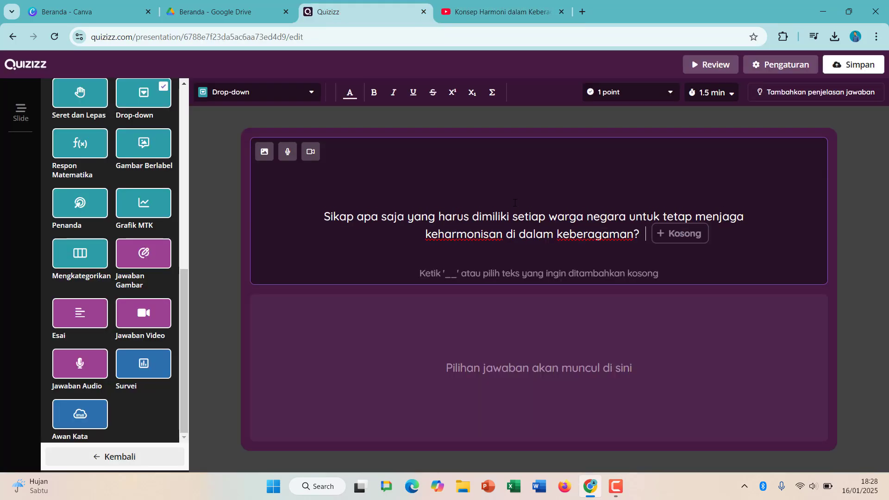
pyautogui.write('Kesadaran Diri')
pyautogui.press('Return')
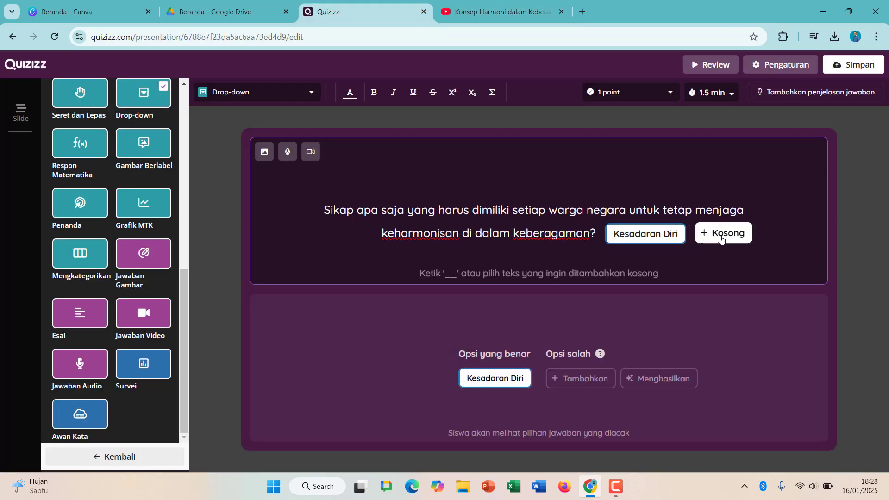
pyautogui.click(719, 236)
pyautogui.hotkey('ctrl', 'Tab')
pyautogui.hotkey('ctrl', 'shift', 'Tab')
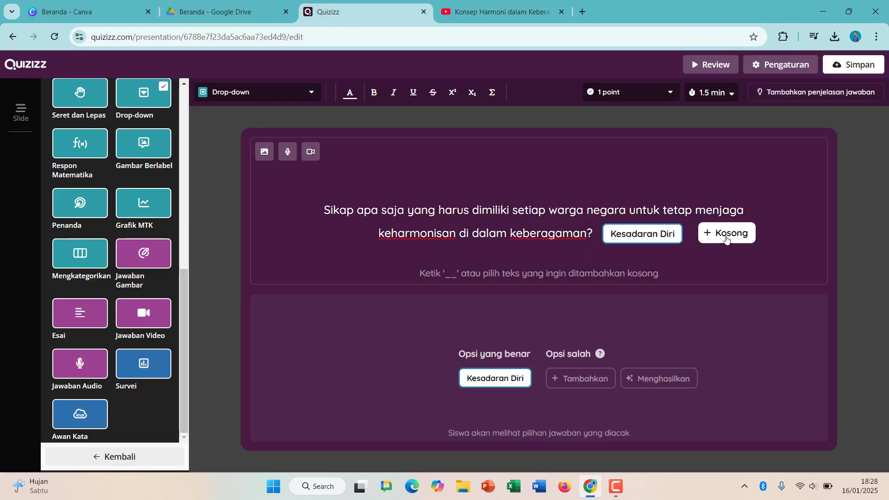
pyautogui.write('Toleransi')
pyautogui.press('Return')
# Step: Consult the video's slides on ways to achieve harmony, and add "Keteladanan" and "Keadilan" as further correct answers to the Drop-down question
pyautogui.click(500, 11)
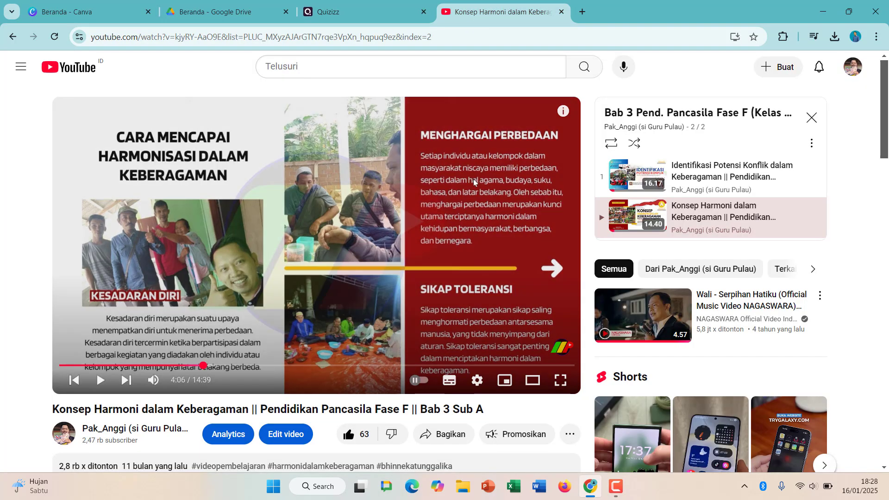
pyautogui.click(359, 11)
pyautogui.click(500, 12)
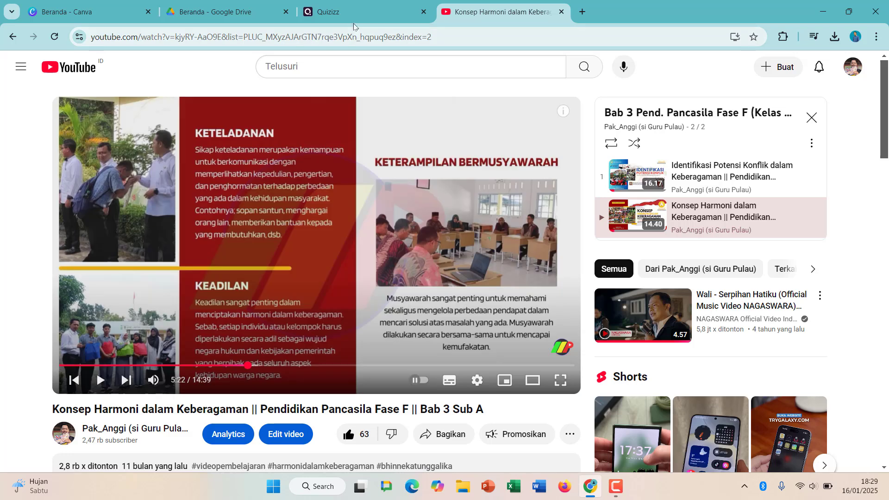
pyautogui.click(359, 11)
pyautogui.click(760, 235)
pyautogui.write('Keteladanan')
pyautogui.press('Return')
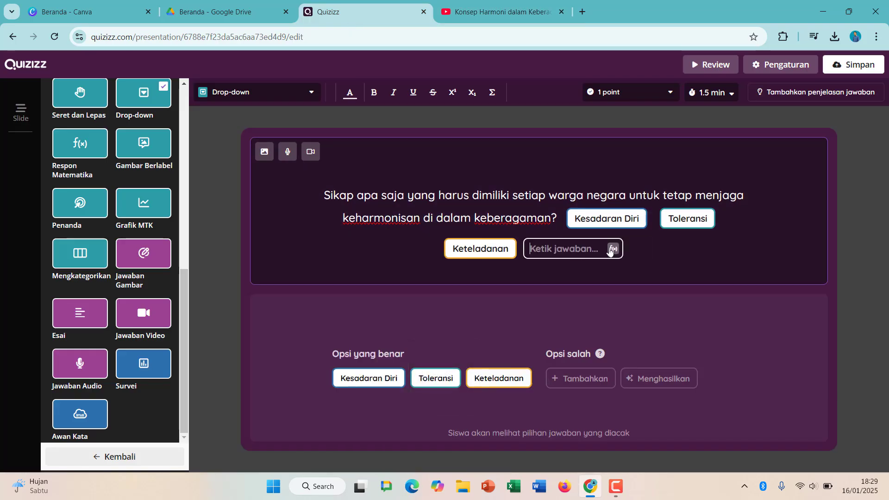
pyautogui.write('Keadilan')
pyautogui.press('Return')
# Step: Add "Keegoisan" and "Kesombongan" as wrong options of the Drop-down question
pyautogui.click(584, 378)
pyautogui.write('Ke')
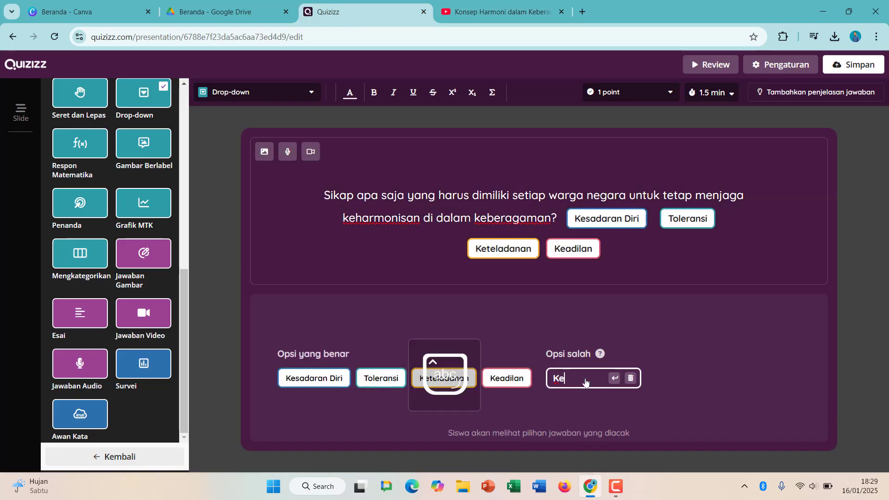
pyautogui.write('egoisan')
pyautogui.press('Return')
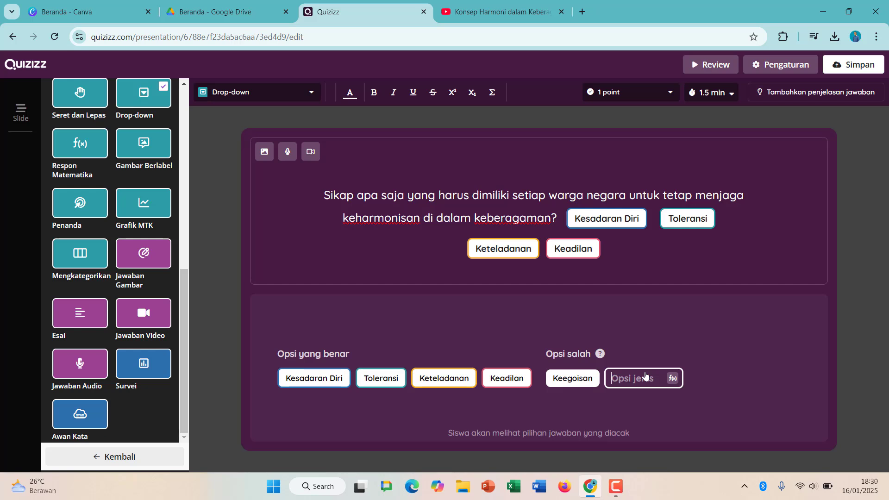
pyautogui.write('Kesombongan')
pyautogui.press('Return')
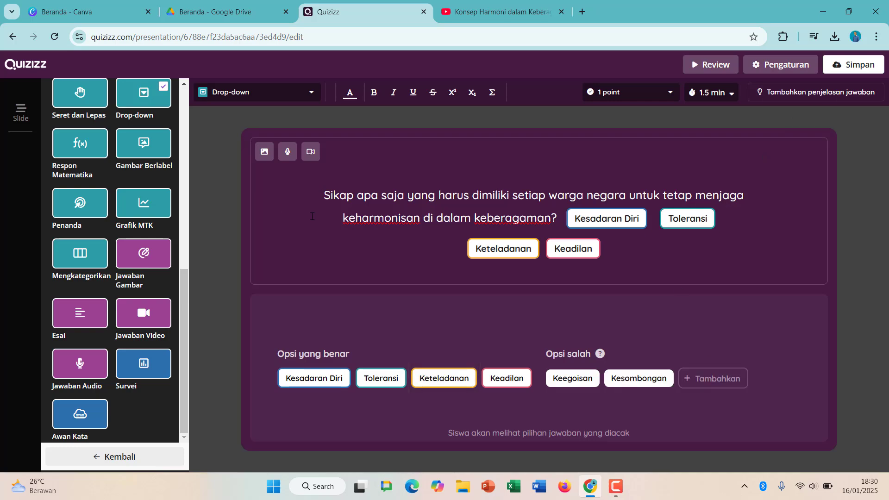
# Step: Save the presentation with the Drop-down question, look over its overview page, and reopen it for editing
pyautogui.click(853, 64)
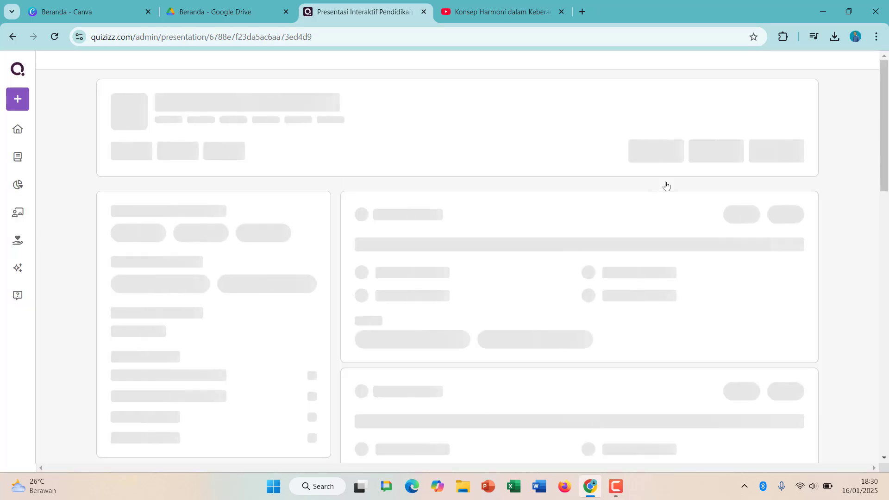
pyautogui.scroll(-10, 526, 313)
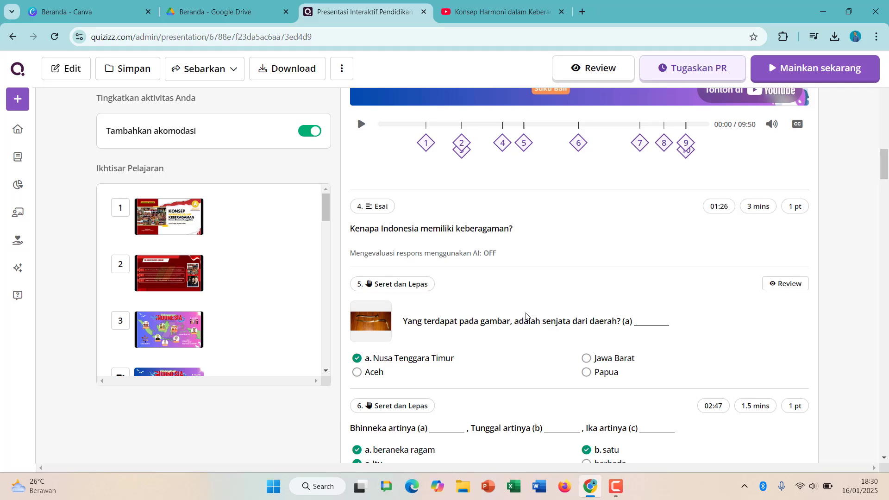
pyautogui.scroll(-1, 526, 315)
pyautogui.scroll(10, 134, 154)
pyautogui.click(60, 68)
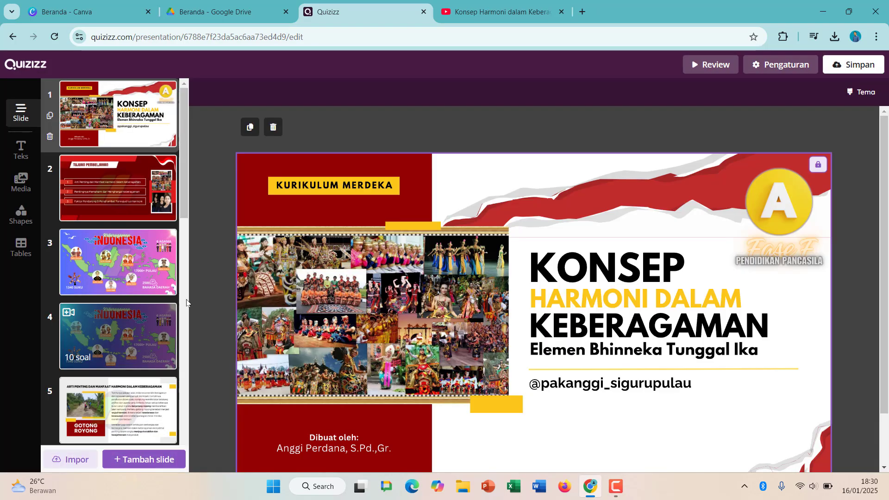
# Step: Set the time limit of the Drop-down question on slide 8 to 30 seconds
pyautogui.scroll(-6, 139, 231)
pyautogui.click(138, 195)
pyautogui.click(134, 340)
pyautogui.click(729, 93)
pyautogui.click(703, 196)
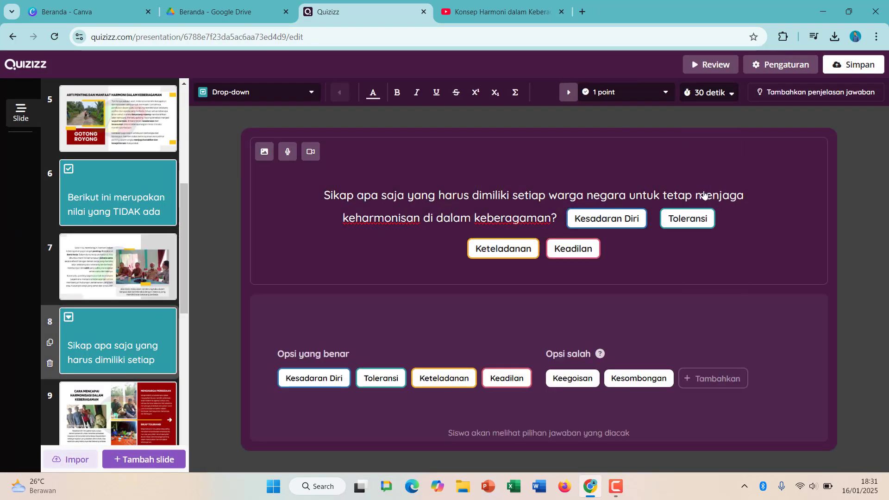
# Step: Examine the slides following the Drop-down question to find material and a place for another question
pyautogui.scroll(-4, 118, 278)
pyautogui.click(118, 308)
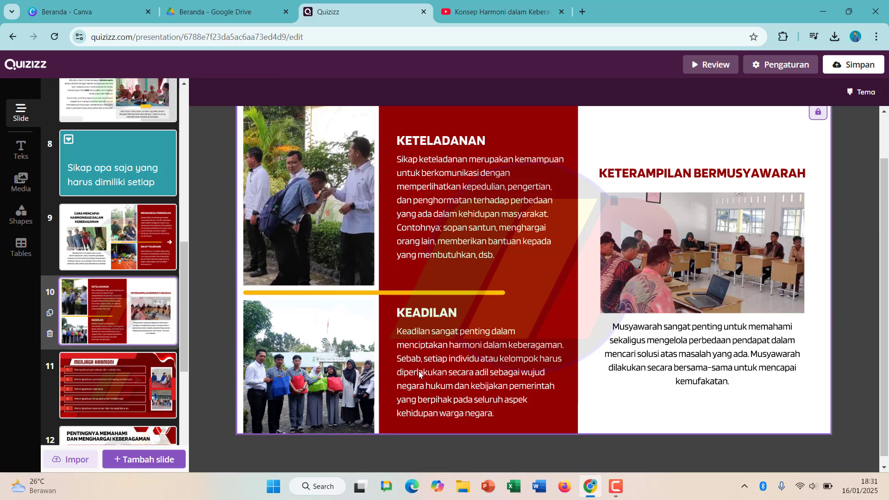
pyautogui.press('Down')
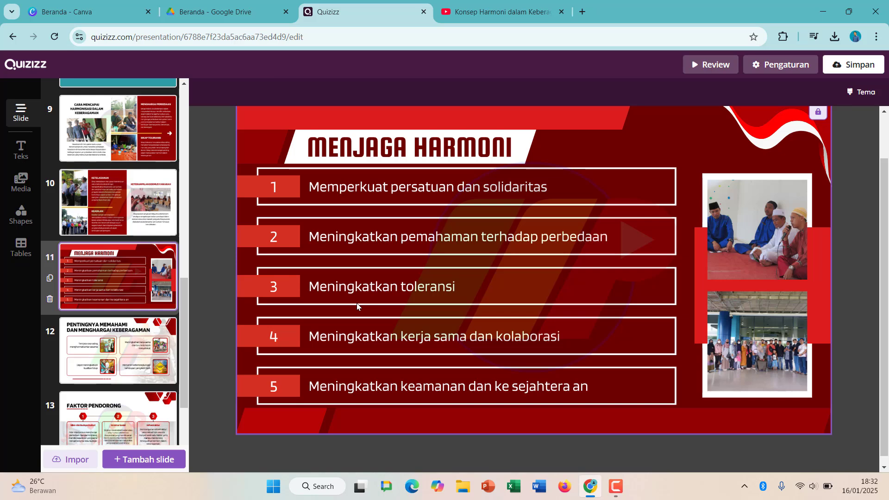
pyautogui.click(137, 368)
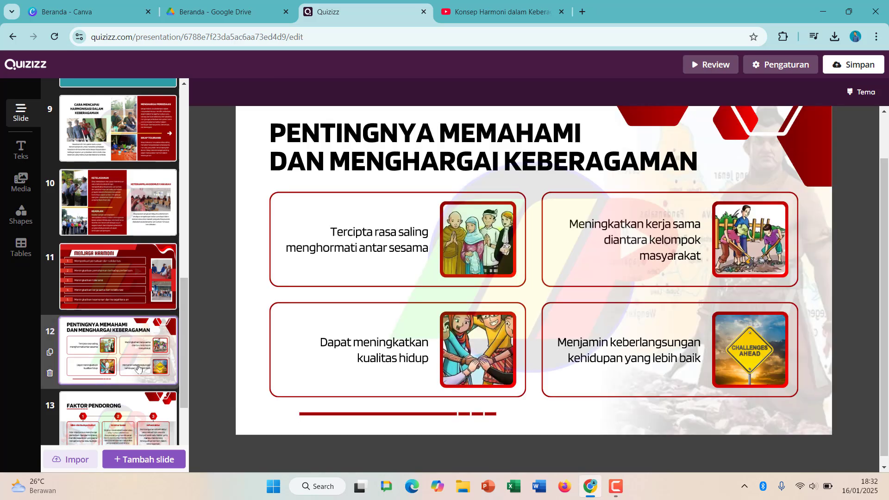
pyautogui.scroll(-3, 138, 368)
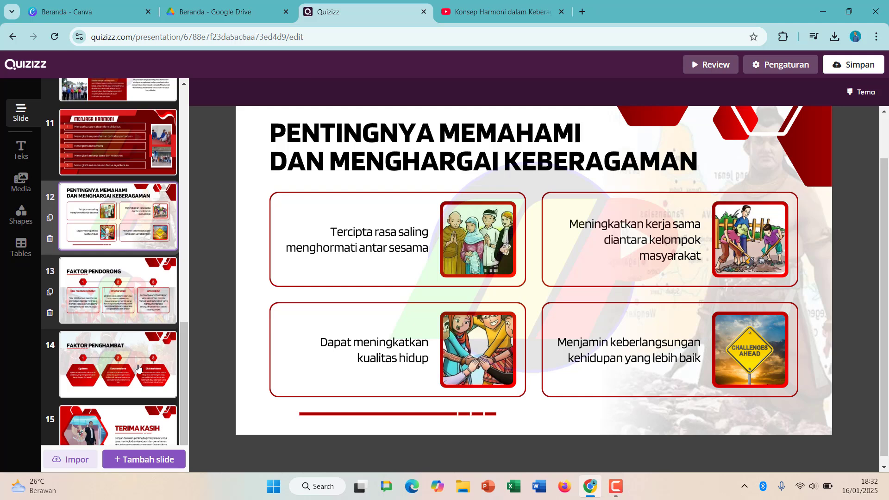
pyautogui.click(135, 160)
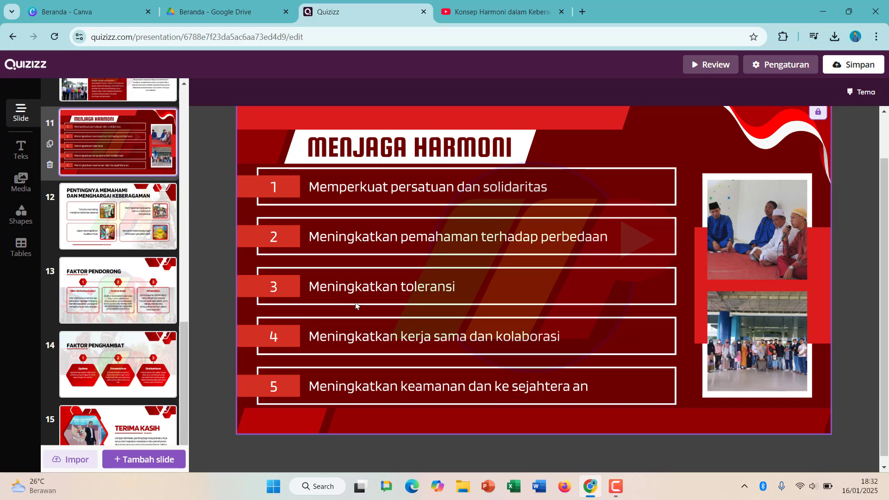
pyautogui.click(387, 194)
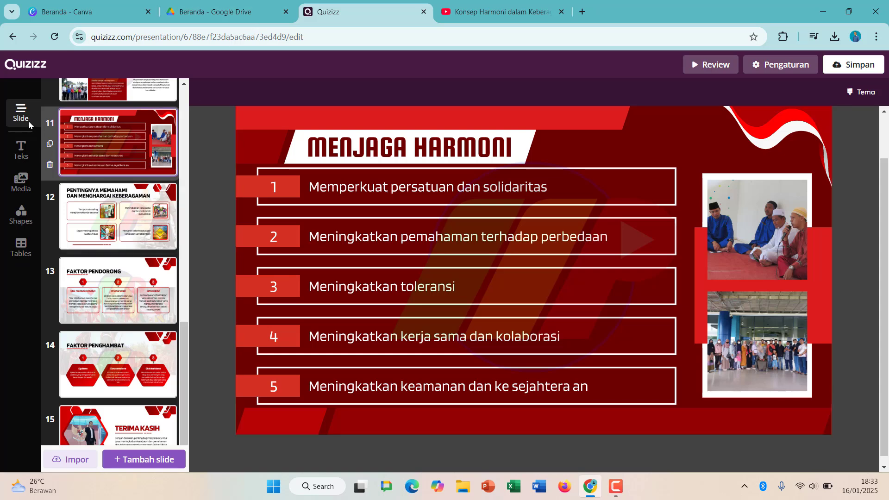
pyautogui.scroll(3, 102, 232)
pyautogui.click(102, 234)
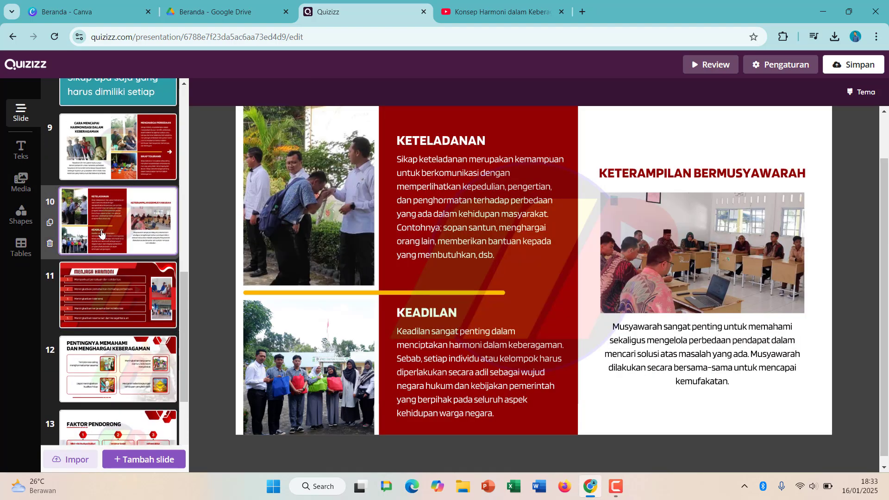
# Step: Insert an Isian singkat question after slide 11, "Menjaga Harmoni"
pyautogui.click(118, 294)
pyautogui.click(144, 459)
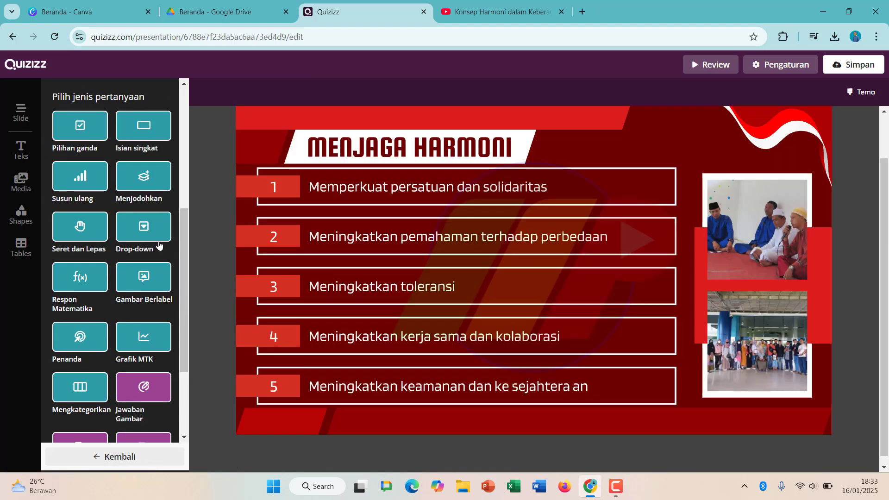
pyautogui.click(143, 143)
# Step: Enter the question text "Memperkuat persatuan dan solidaritas merupakan salah satu upaya untuk tetap menjaga ..... dalam keberagaman." followed by a line of six underscores
pyautogui.click(504, 230)
pyautogui.write('Memperkuat')
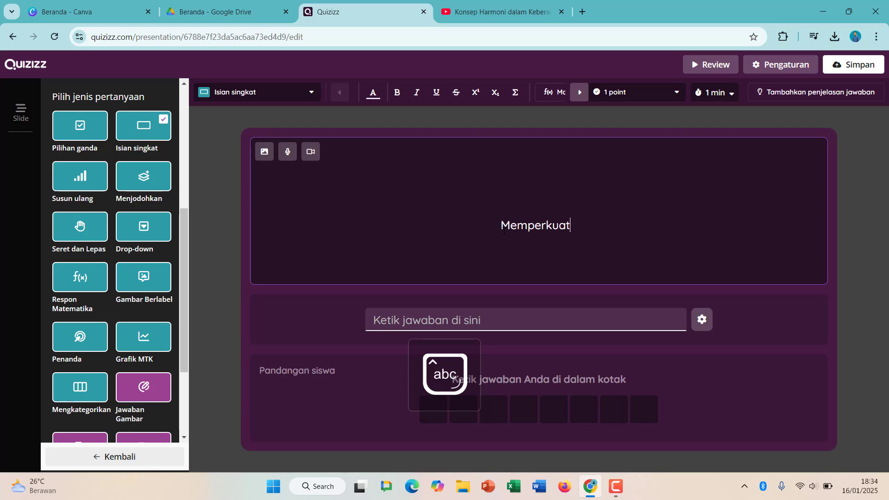
pyautogui.write(' persatuan dan sol')
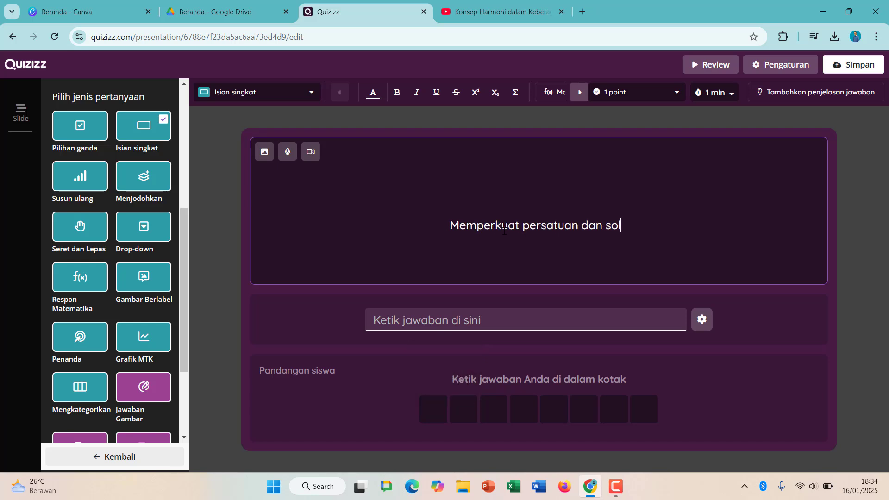
pyautogui.write('idaritas merupakan salah satu upaya untuk ')
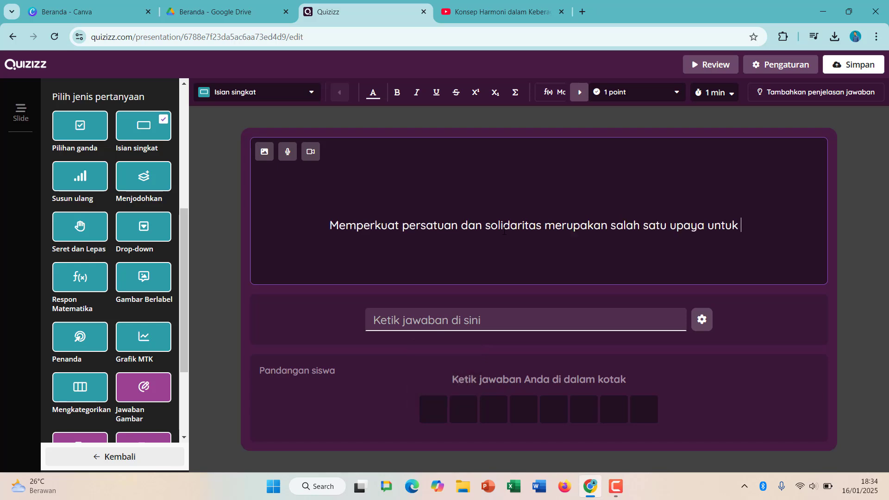
pyautogui.write('tetap menjaga ')
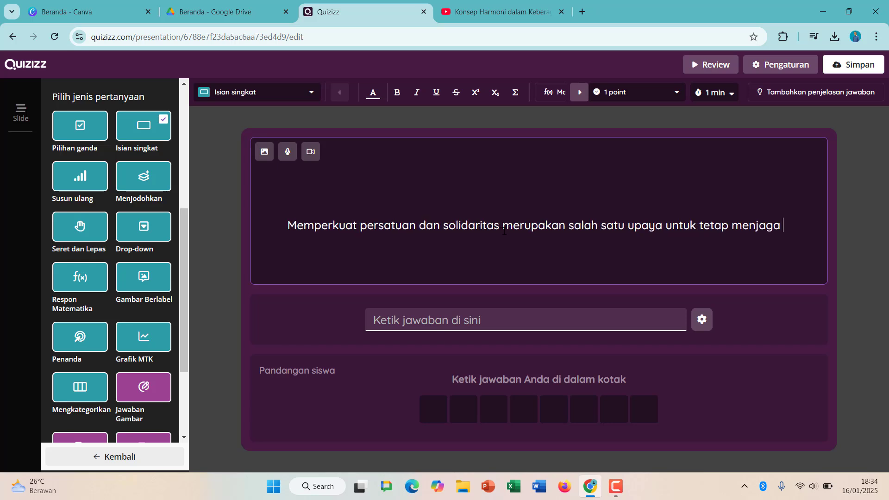
pyautogui.write('..... dalam keberagaman')
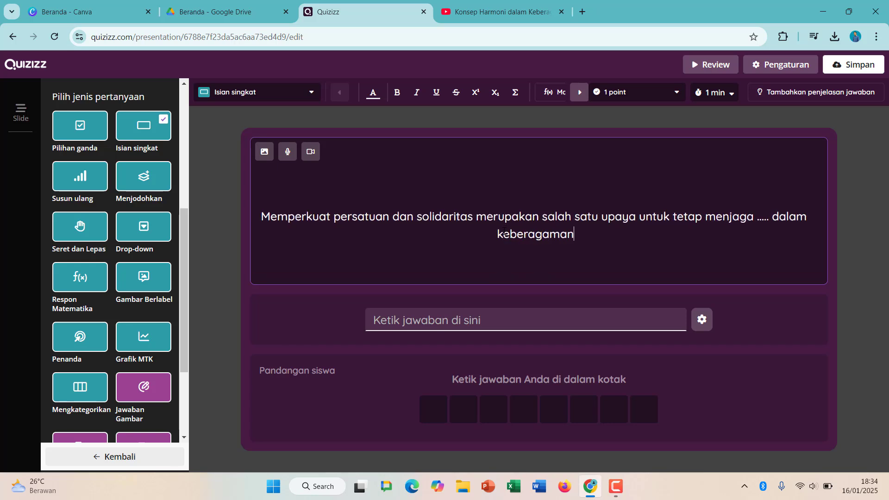
pyautogui.write('.')
pyautogui.press('Return')
pyautogui.write('_ _ _ _ _ _')
# Step: Enter "HARMONI" as the answer to the Isian singkat question
pyautogui.click(545, 320)
pyautogui.press('capslock')
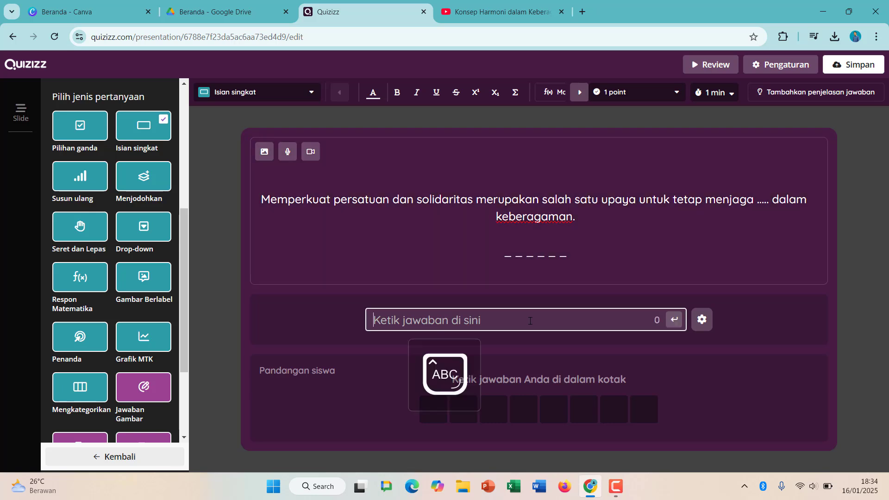
pyautogui.write('HARMONI')
# Step: Change the underscore line below the question to "_ _ _ M _ _ _" and save the presentation
pyautogui.click(568, 258)
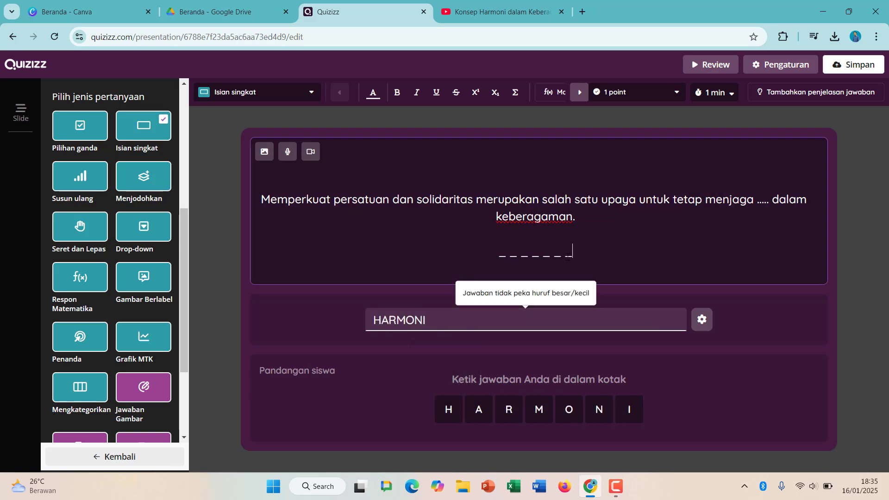
pyautogui.click(537, 256)
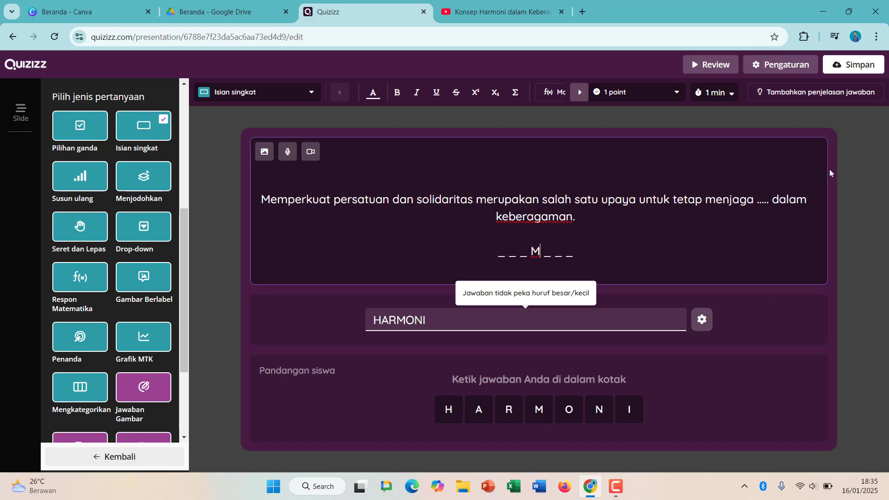
pyautogui.click(851, 66)
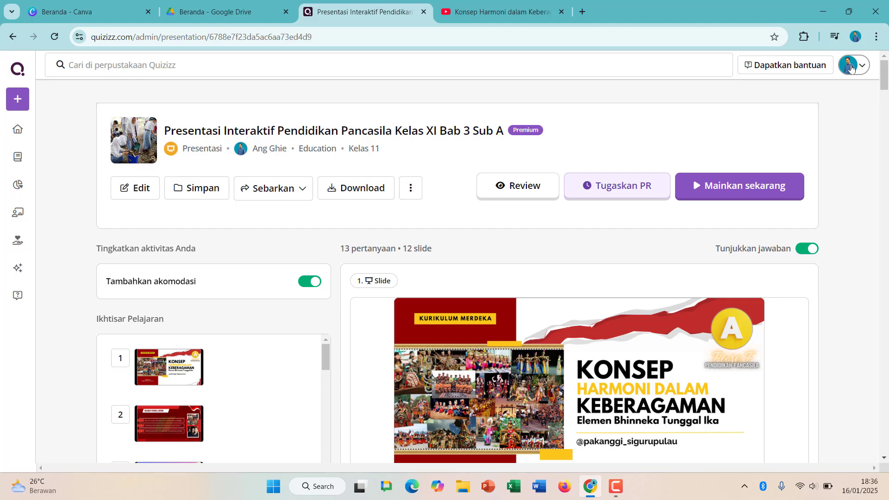
# Step: Reopen the presentation for editing and set the HARMONI short-answer question's time limit to 30 detik
pyautogui.click(135, 188)
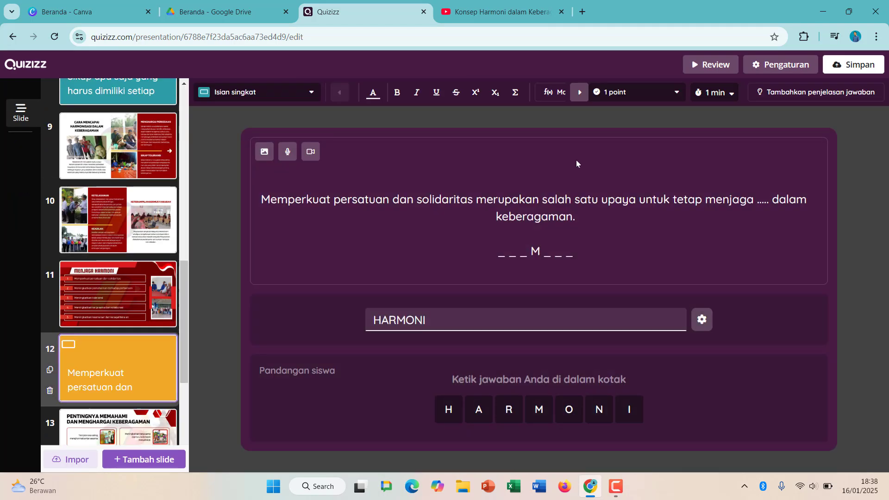
pyautogui.click(714, 92)
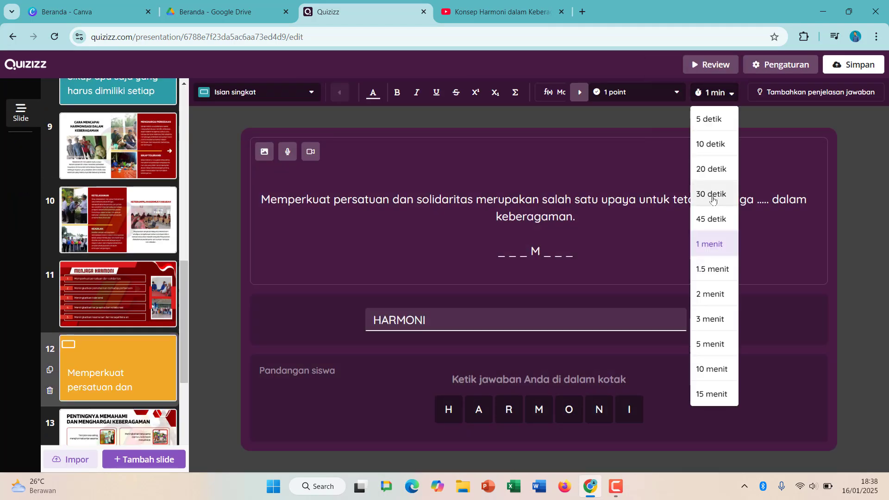
pyautogui.click(710, 193)
# Step: Insert a Mengkategorikan question after slide 13, "Pentingnya Memahami dan Menghargai Keberagaman"
pyautogui.scroll(-2, 121, 377)
pyautogui.click(137, 333)
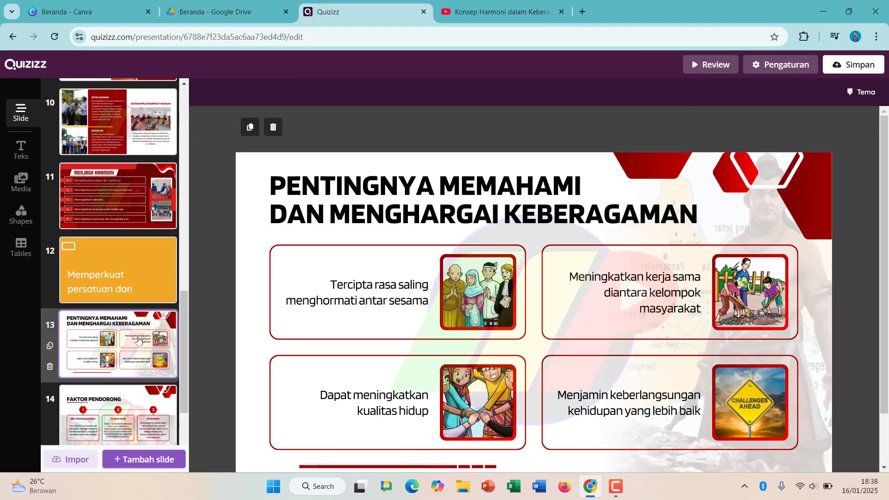
pyautogui.scroll(-3, 138, 340)
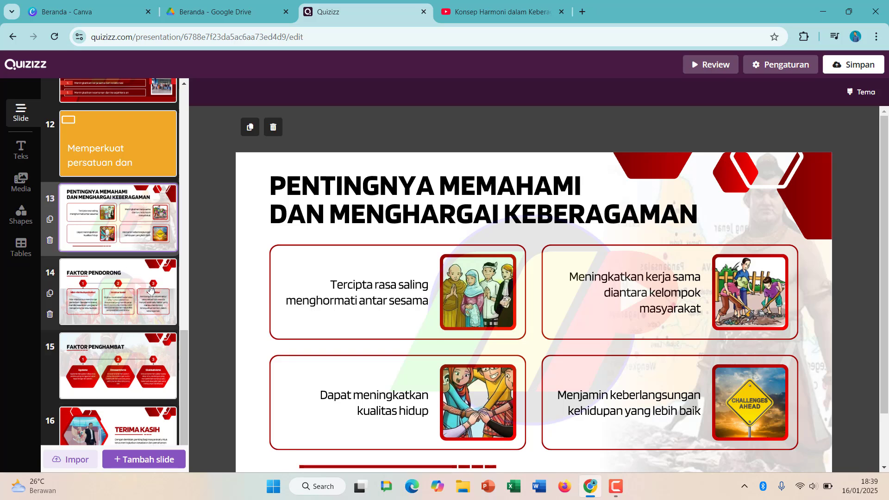
pyautogui.click(157, 464)
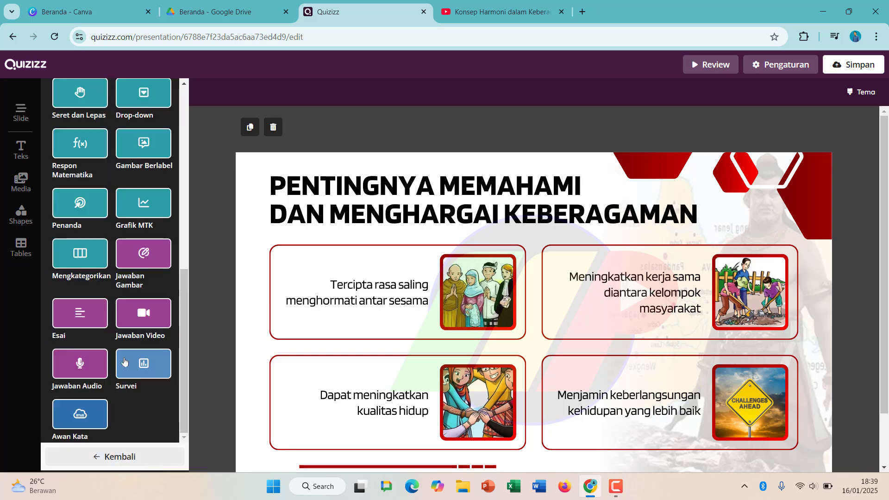
pyautogui.click(88, 265)
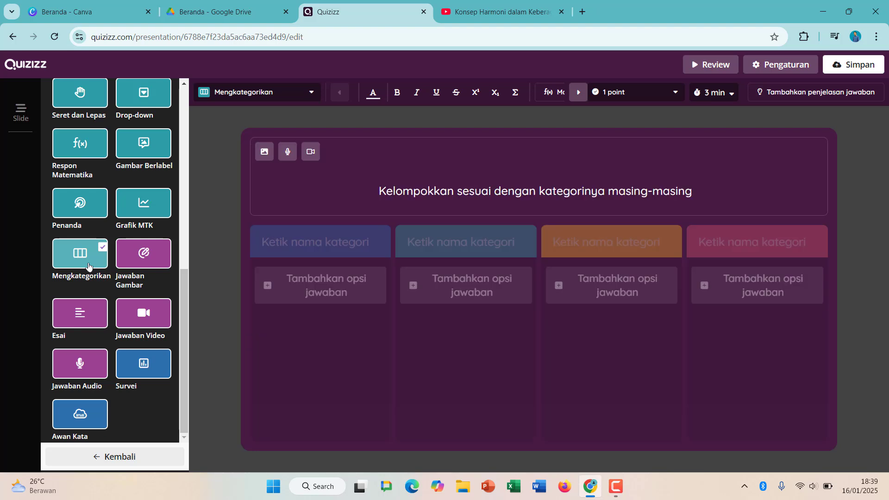
# Step: Enter the question text "Kelompokkan mana yang termasuk ke dalam faktor pendorong dan penghambat harmoni dalam keberagaman!", consulting the YouTube lesson video
pyautogui.moveTo(693, 191); pyautogui.dragTo(457, 192)
pyautogui.write('mana yang termasuk ')
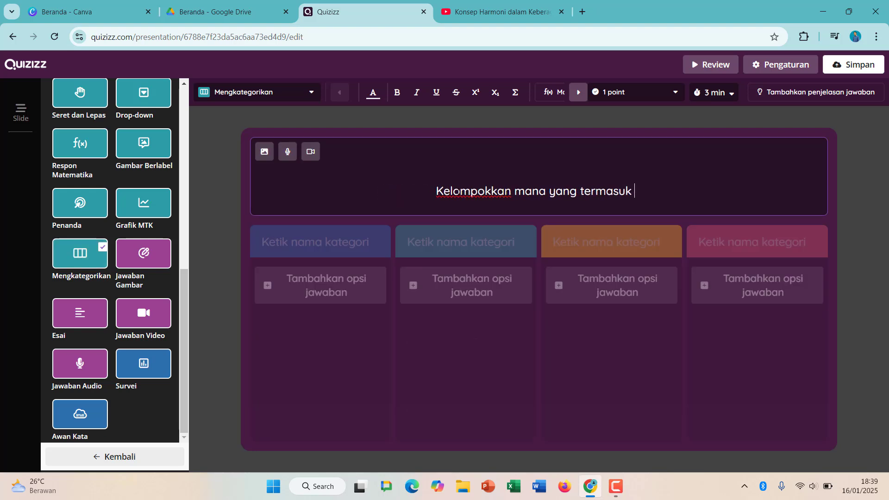
pyautogui.write('ke dalam faktor pendorong dan penghambat')
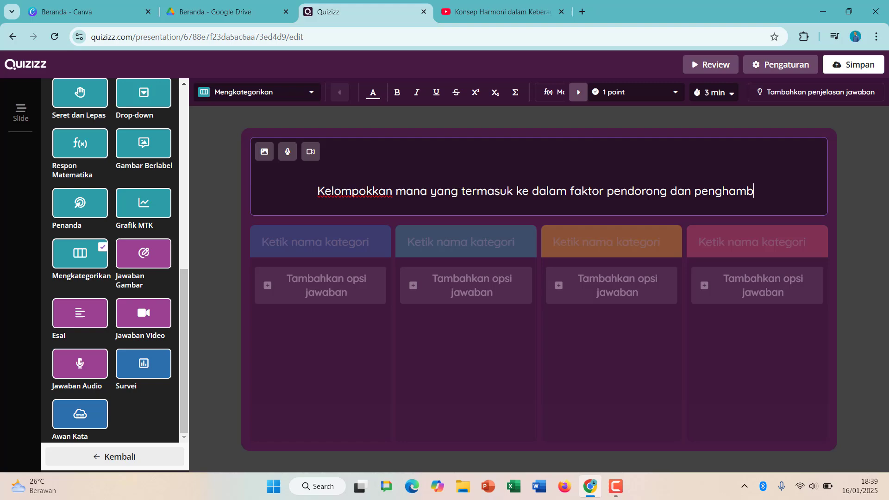
pyautogui.click(502, 11)
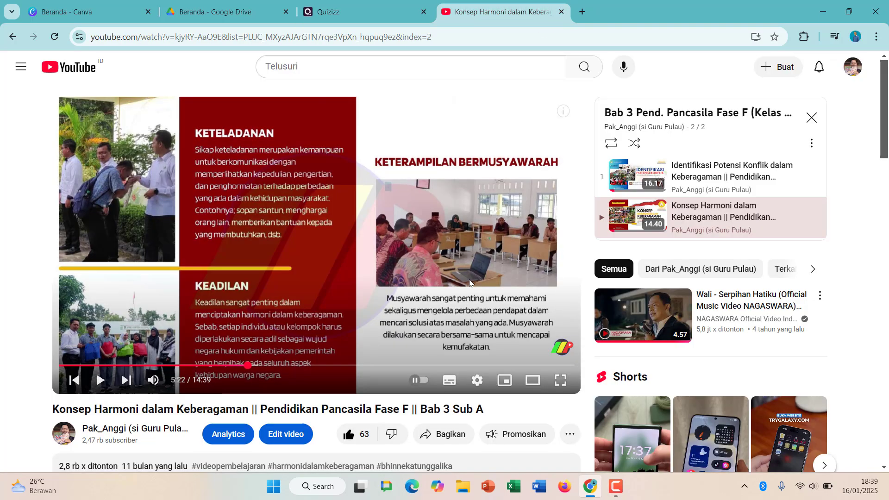
pyautogui.click(443, 365)
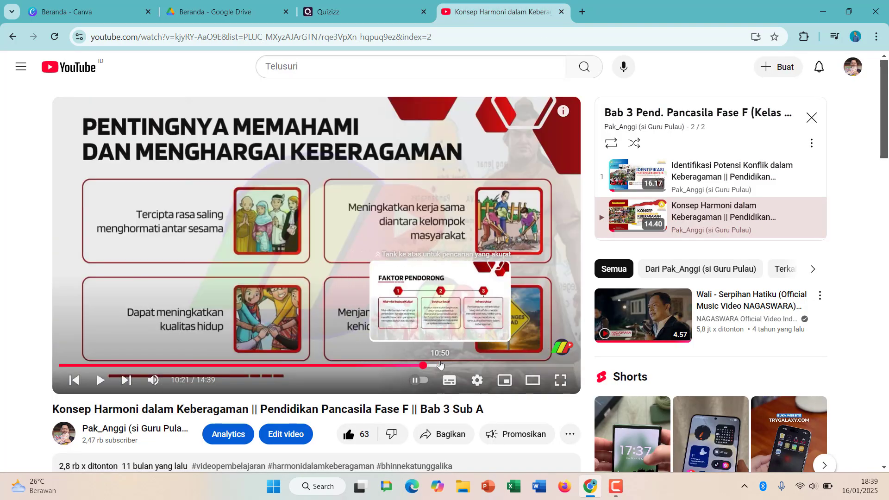
pyautogui.click(440, 365)
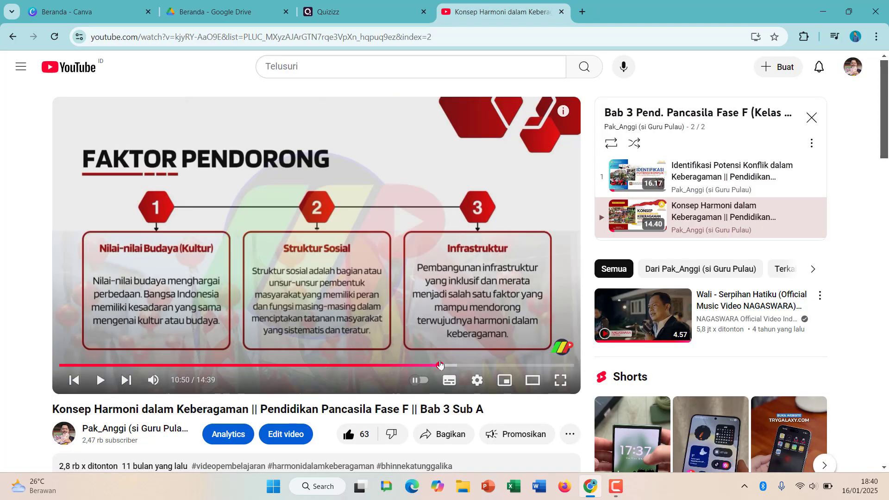
pyautogui.click(366, 12)
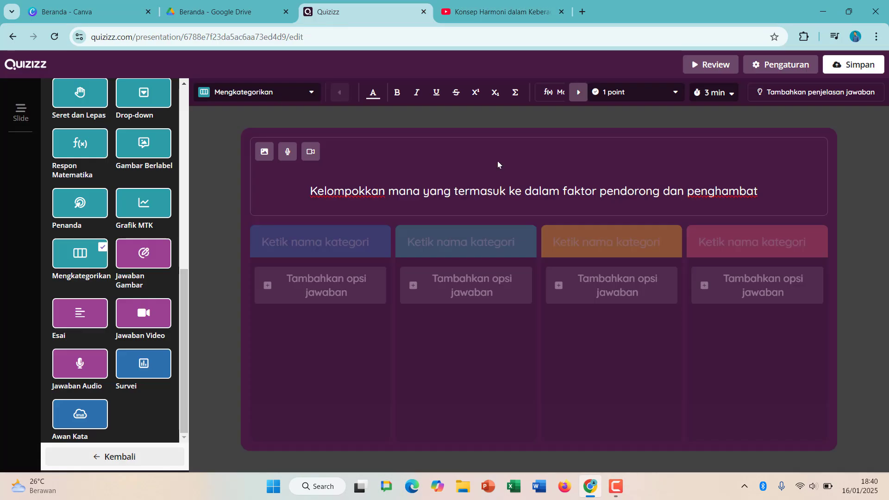
pyautogui.write('harmoni dalam keberagaman!')
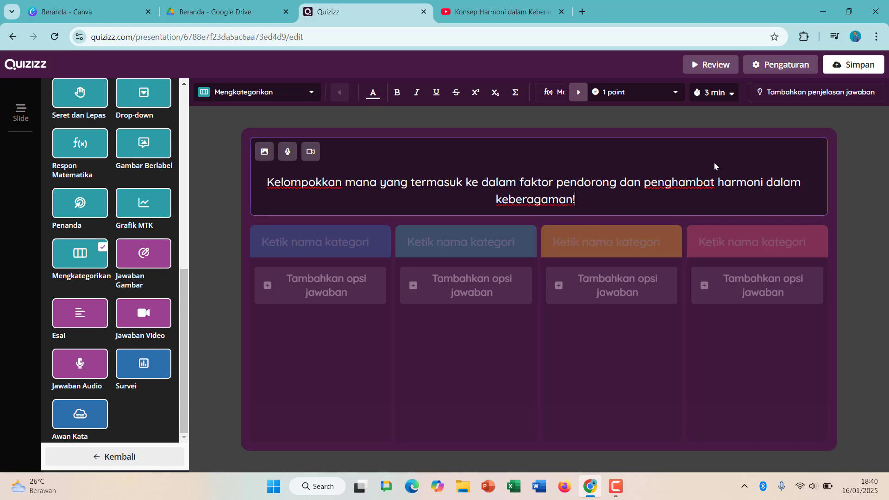
# Step: Name the first two categories "Faktor Pendorong" and "Faktor Penghambat"
pyautogui.click(364, 234)
pyautogui.write('Faktor Pendorong')
pyautogui.click(439, 240)
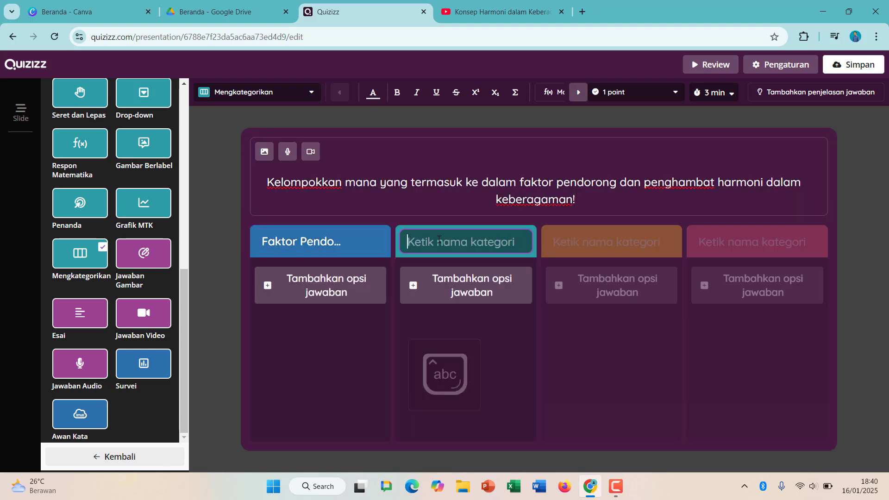
pyautogui.write('Faktor Penghambat')
pyautogui.press('Return')
# Step: Add the answer options "Nilai budaya", "Struktur sosial" and "Infrastruktur" to the Faktor Pendorong category, following the YouTube lesson video
pyautogui.click(500, 11)
pyautogui.click(365, 11)
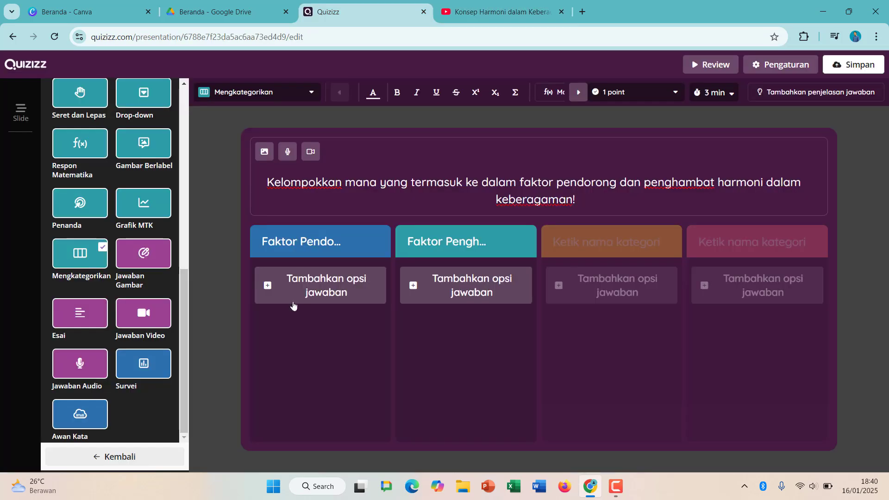
pyautogui.click(293, 296)
pyautogui.write('Nilai budaya')
pyautogui.press('Return')
pyautogui.hotkey('ctrl', 'Tab')
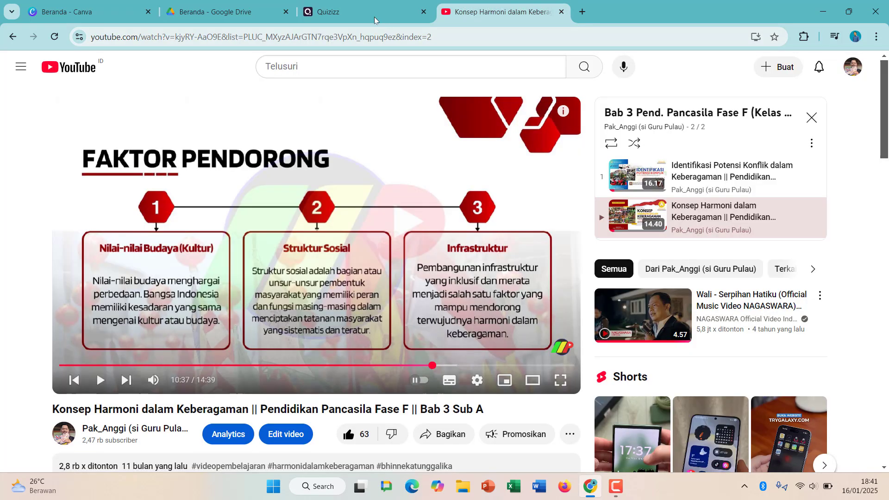
pyautogui.hotkey('ctrl', 'shift', 'Tab')
pyautogui.write('Struktur sosial')
pyautogui.press('Return')
pyautogui.write('Infrastruktur')
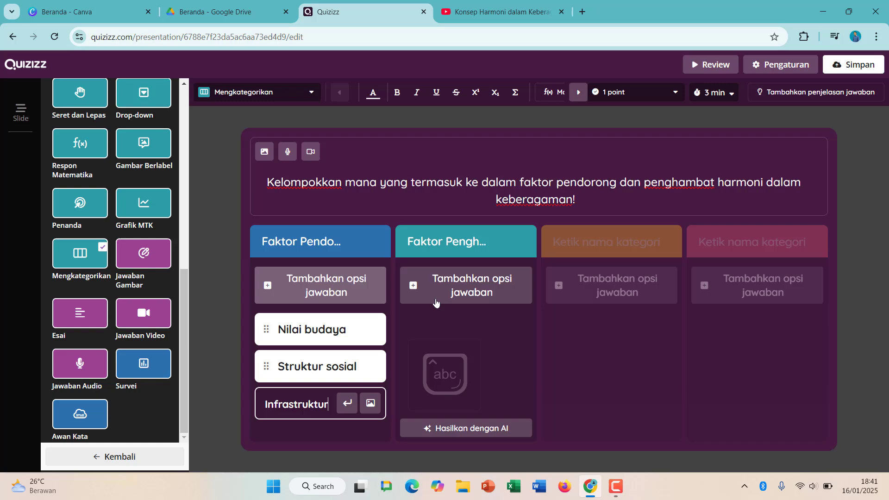
# Step: Add "Egoisme", "Etnosentrisme" and "Eksklusivisme" from the YouTube lesson video to the Faktor Penghambat category and save the presentation
pyautogui.click(504, 11)
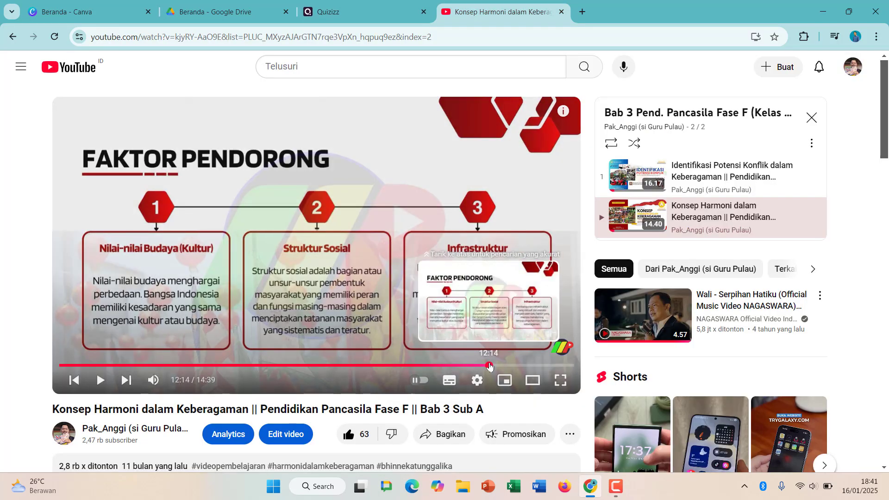
pyautogui.click(328, 12)
pyautogui.click(460, 287)
pyautogui.write('Egoisme')
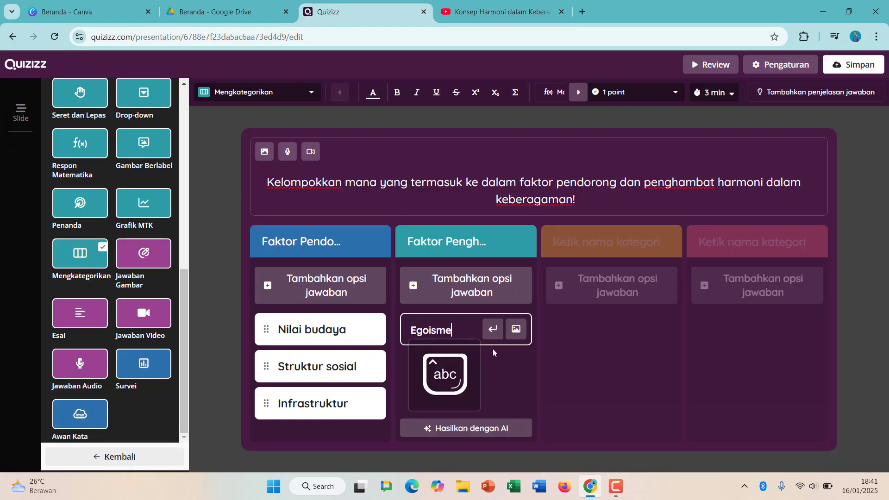
pyautogui.press('Return')
pyautogui.hotkey('ctrl', 'Tab')
pyautogui.hotkey('ctrl', 'shift', 'Tab')
pyautogui.write('Etnosentrisme')
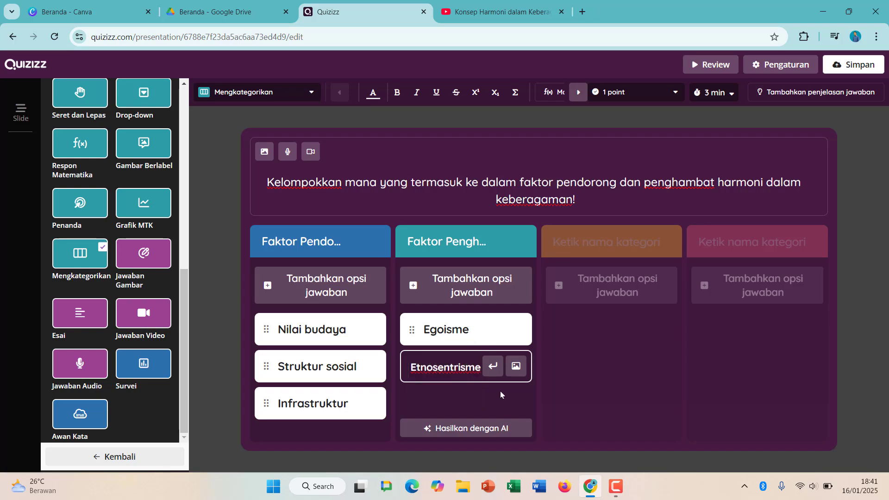
pyautogui.press('Return')
pyautogui.hotkey('ctrl', 'Tab')
pyautogui.hotkey('ctrl', 'shift', 'Tab')
pyautogui.click(454, 291)
pyautogui.write('Eksklusivisme')
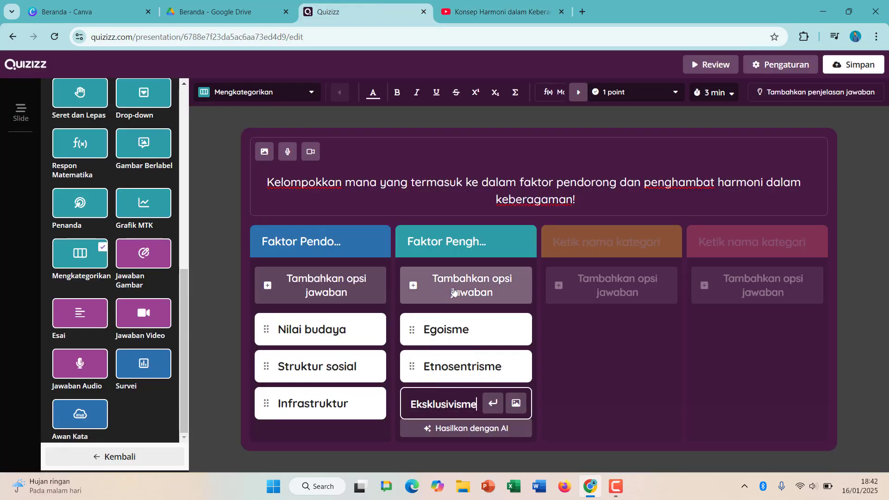
pyautogui.press('Return')
pyautogui.click(853, 65)
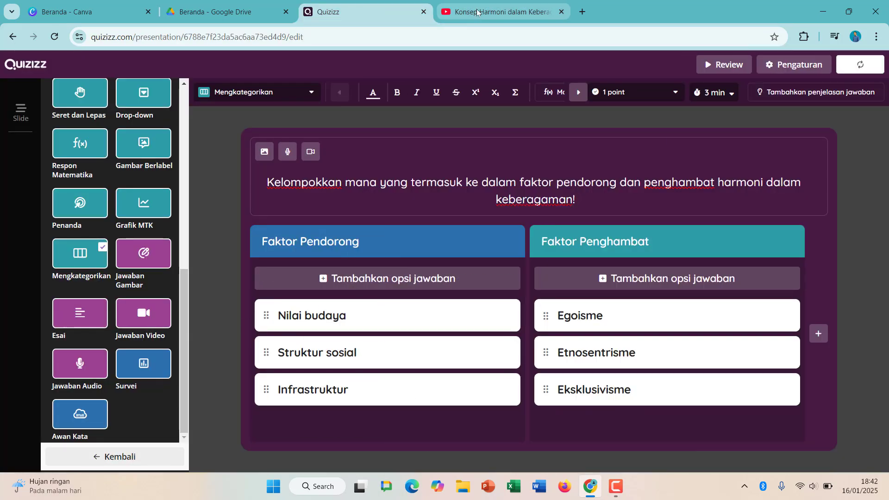
# Step: Reopen the presentation for editing and insert a Menjodohkan question after slide 16, "Faktor Penghambat"
pyautogui.click(135, 188)
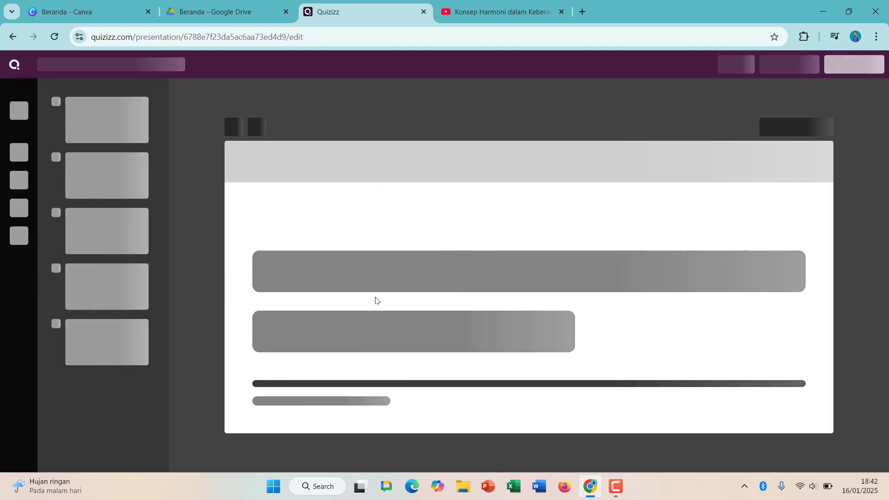
pyautogui.scroll(-10, 154, 374)
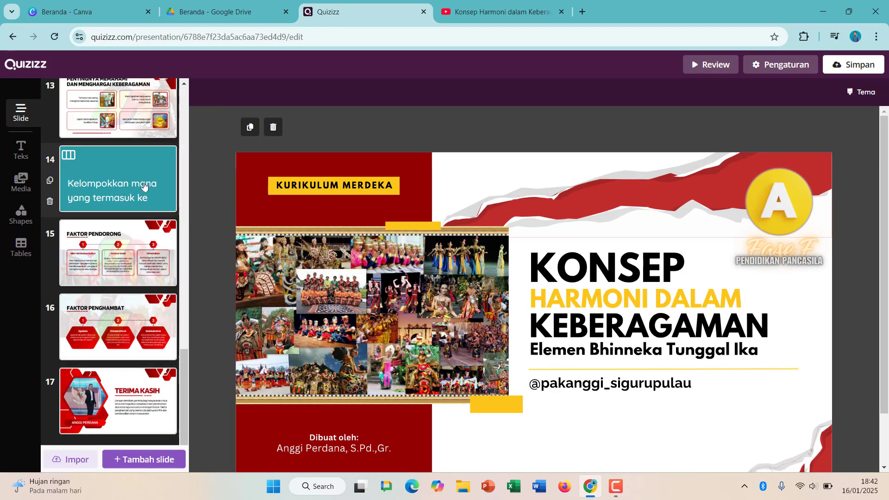
pyautogui.click(118, 331)
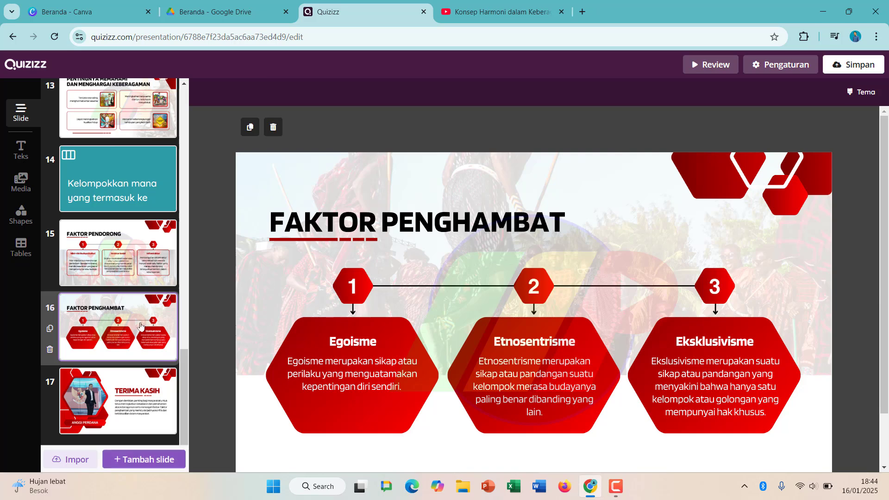
pyautogui.click(159, 460)
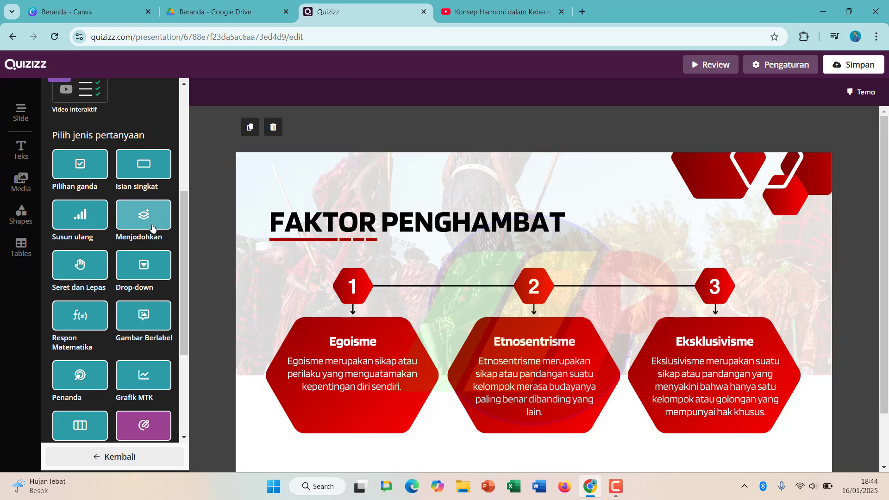
pyautogui.click(152, 228)
# Step: Clear the default question text "Jodohkan berikut ini" from the Menjodohkan question
pyautogui.press('capslock')
pyautogui.press('capslock')
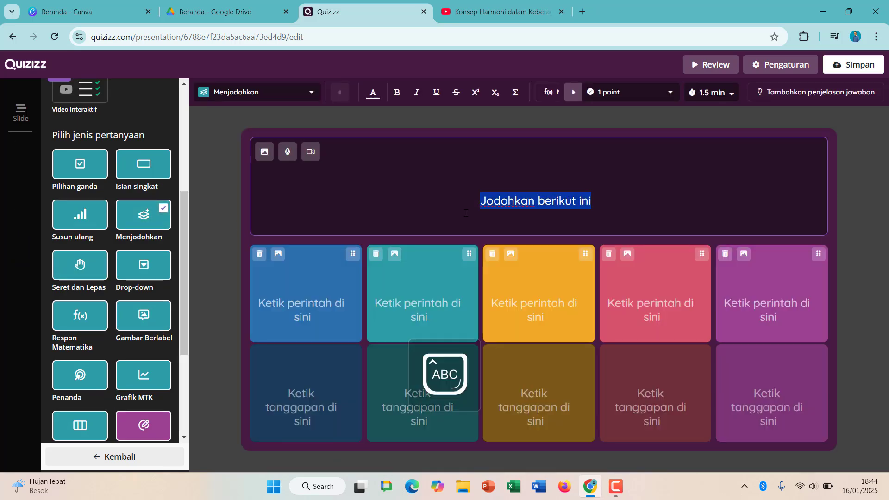
pyautogui.press('BackSpace')
pyautogui.press('BackSpace')
pyautogui.press('BackSpace')
pyautogui.press('BackSpace')
pyautogui.press('BackSpace')
pyautogui.press('BackSpace')
pyautogui.press('BackSpace')
pyautogui.press('BackSpace')
pyautogui.press('BackSpace')
pyautogui.press('BackSpace')
pyautogui.press('BackSpace')
pyautogui.press('BackSpace')
pyautogui.press('BackSpace')
pyautogui.press('BackSpace')
pyautogui.press('BackSpace')
pyautogui.press('BackSpace')
pyautogui.press('BackSpace')
pyautogui.press('BackSpace')
pyautogui.press('BackSpace')
pyautogui.press('BackSpace')
pyautogui.write('Nilai persatuan ad')
pyautogui.press('BackSpace')
pyautogui.press('BackSpace')
pyautogui.press('BackSpace')
pyautogui.press('BackSpace')
pyautogui.press('BackSpace')
pyautogui.press('BackSpace')
pyautogui.press('BackSpace')
pyautogui.press('BackSpace')
pyautogui.press('BackSpace')
pyautogui.press('BackSpace')
pyautogui.press('BackSpace')
pyautogui.press('BackSpace')
pyautogui.press('BackSpace')
pyautogui.press('BackSpace')
pyautogui.press('BackSpace')
pyautogui.press('BackSpace')
pyautogui.press('BackSpace')
pyautogui.press('BackSpace')
# Step: Enter the question text "Persatuan adalah salah satu nilai yang harus dijunjung tinggi oleh setiap masyarakat untuk dapat menjaga keharmonisan di tengah keberagaman."
pyautogui.press('capslock')
pyautogui.write('P')
pyautogui.press('capslock')
pyautogui.write('ersatuan adalah salah satu ')
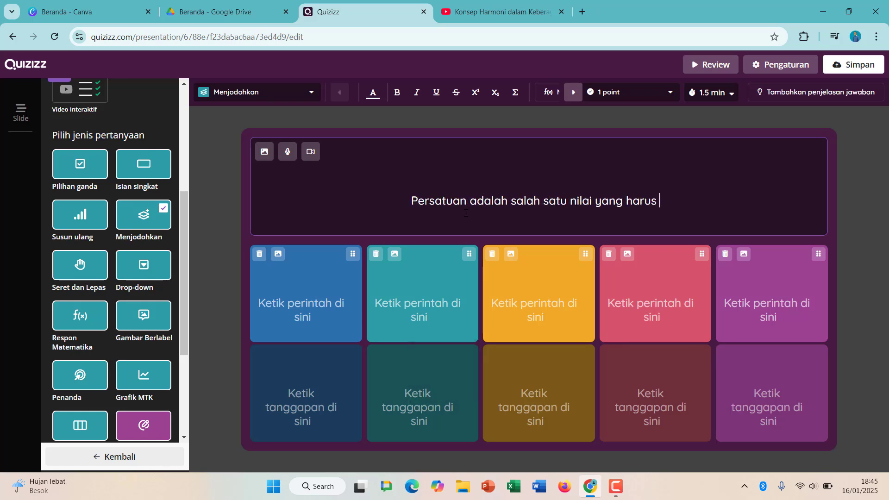
pyautogui.write('nilai yang harus dijunjung tinggi dalam s')
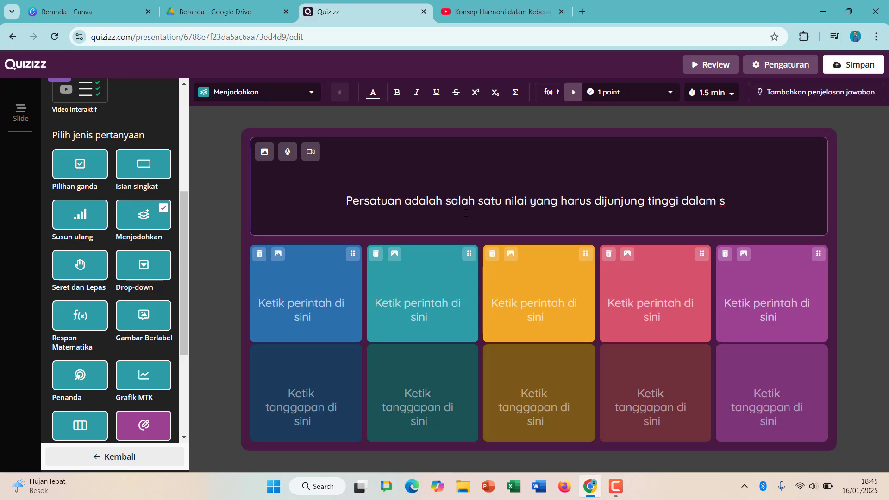
pyautogui.press('BackSpace')
pyautogui.press('BackSpace')
pyautogui.press('BackSpace')
pyautogui.press('BackSpace')
pyautogui.press('BackSpace')
pyautogui.press('BackSpace')
pyautogui.press('BackSpace')
pyautogui.write('oleh setiap masyarakat untuk dapat menjaga')
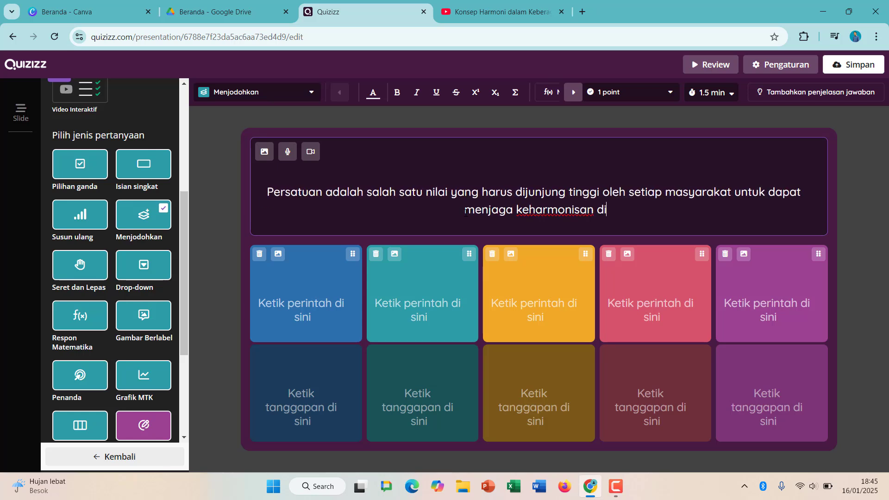
pyautogui.hotkey('ctrl', 'BackSpace')
pyautogui.write('keberagaman. ')
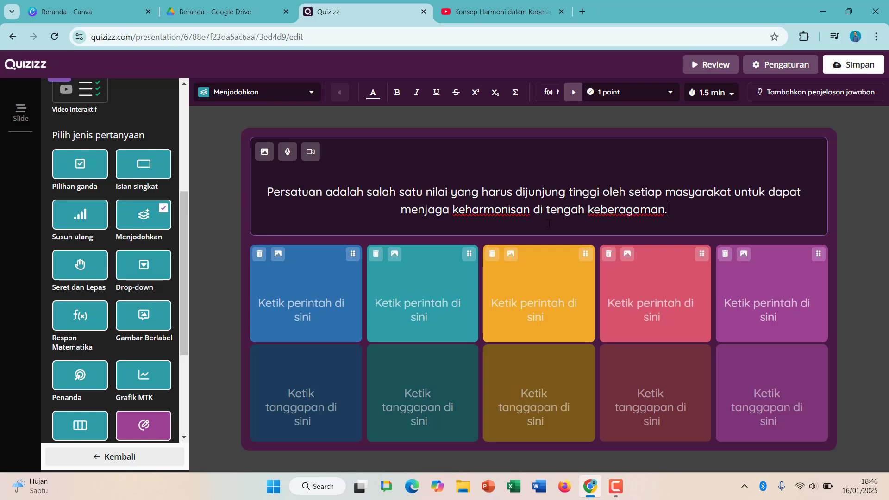
# Step: Continue the question text with the sentence "Nilai persatuan terdapat pada sila ketiga dalam Pancasila"
pyautogui.write('Nilai persatuan terdapat pada sila ketiga')
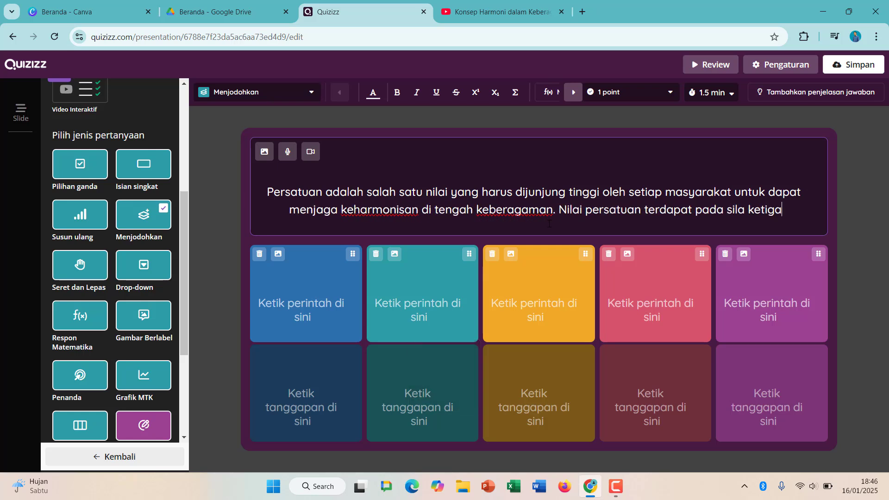
pyautogui.write(' Pancasila')
pyautogui.hotkey('ctrl', 'Left')
pyautogui.write('dalam')
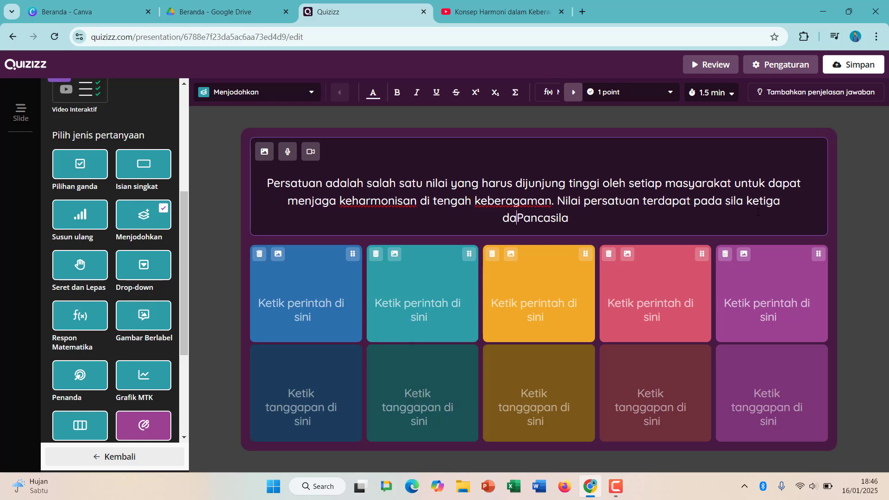
# Step: Complete the question text with "Pasangkanlah setiap nilai yang terdapat dalam Pancasila sesuai dengan simbol sila-silanya!"
pyautogui.press('End')
pyautogui.write('. Susuanlah')
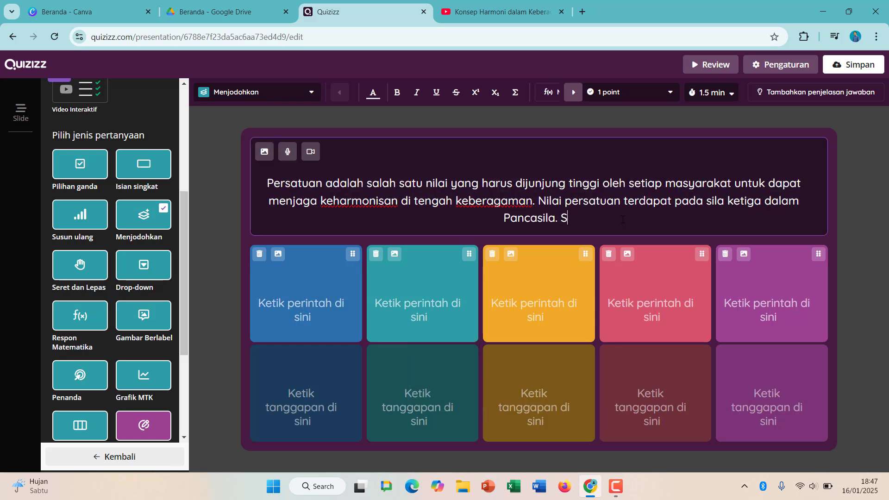
pyautogui.press('BackSpace')
pyautogui.write('Pasangkanlah setiap')
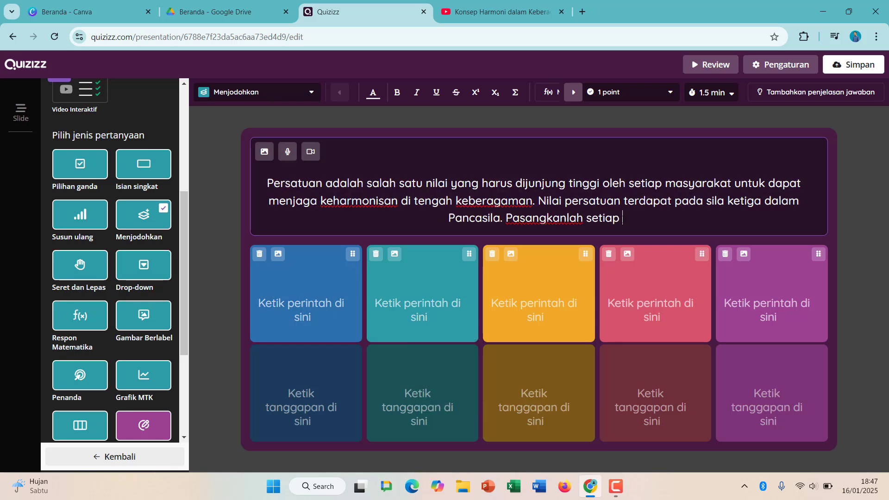
pyautogui.write(' nilai yang terdapat dalam Pancasila sesuai dengan simbol')
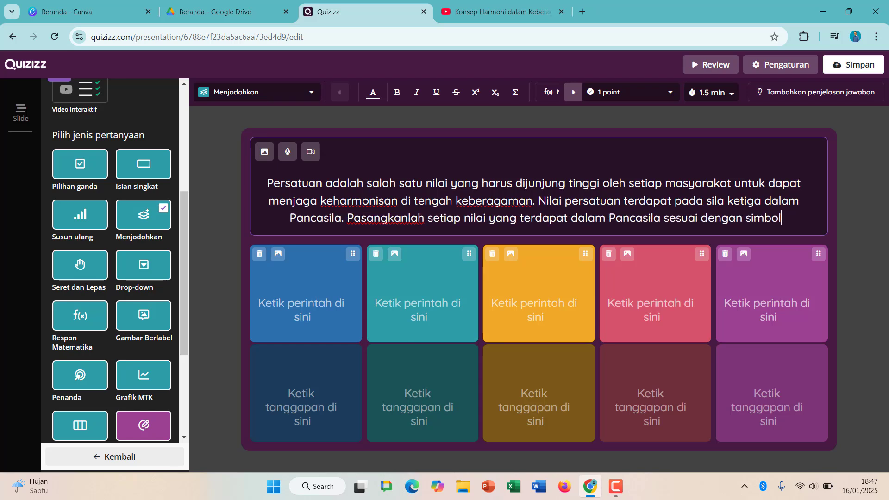
pyautogui.write(' sila-silanya!')
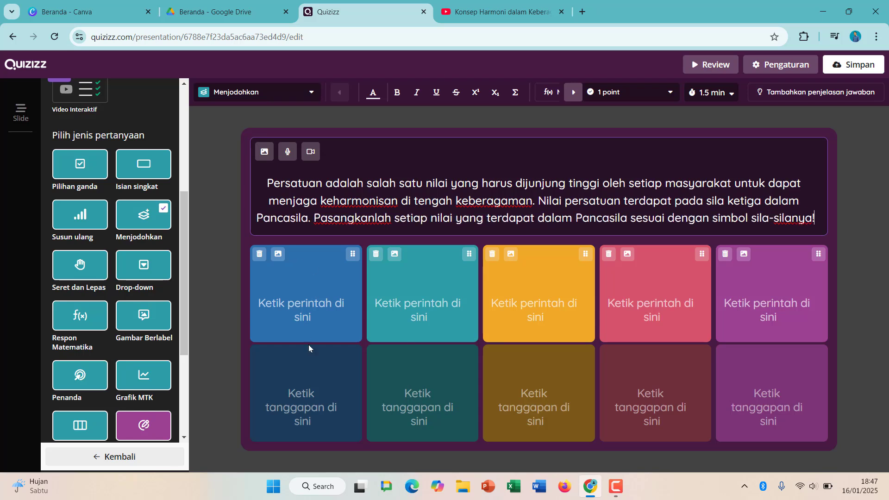
# Step: Fill the first three response cards with "Ketuhanan", "Kemanusiaan" and "Persatuan"
pyautogui.click(304, 393)
pyautogui.write('Ketuhanan')
pyautogui.click(382, 402)
pyautogui.write('Kemanusiaan')
pyautogui.click(537, 402)
pyautogui.write('Persatuan')
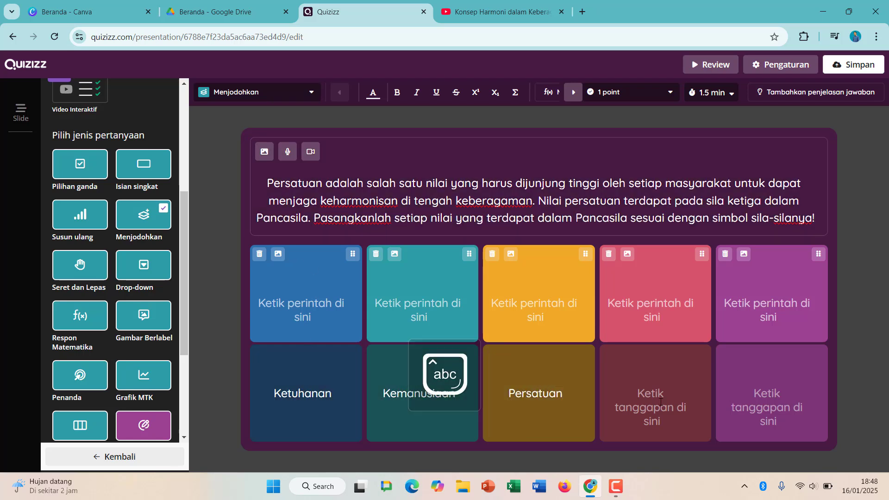
# Step: Enter "Demokrasi" and "Keadilan Sosial" in the fourth and fifth response cards, and replace "Demokrasi" with "Kerakyatan"
pyautogui.click(660, 402)
pyautogui.write('Demokrasi')
pyautogui.click(763, 397)
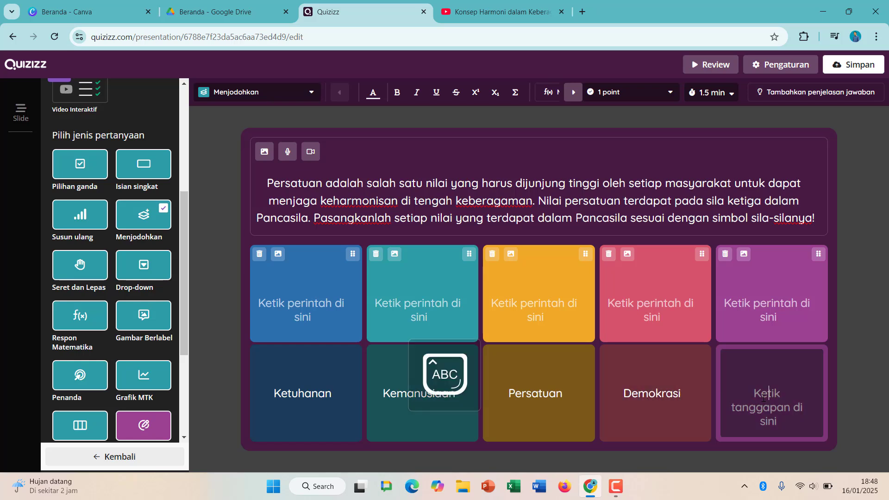
pyautogui.write('Keadilan Sosial')
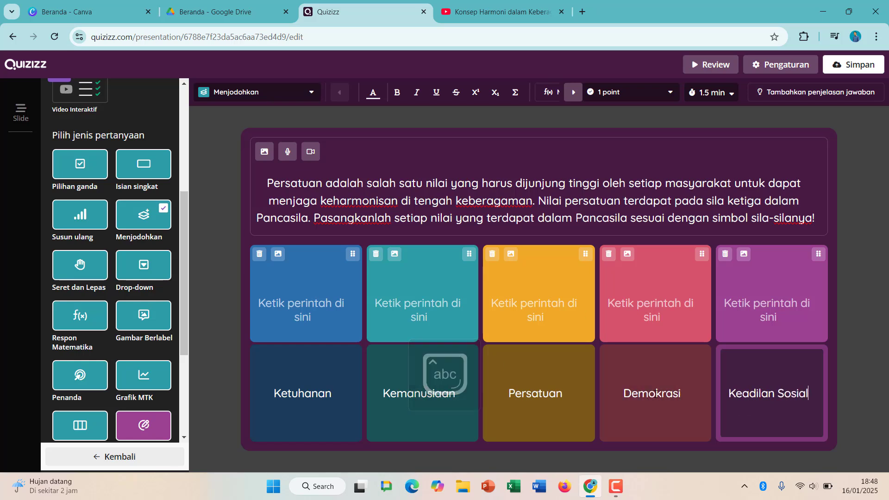
pyautogui.doubleClick(655, 396)
pyautogui.write('Kerakyatan')
# Step: Search images for "Simbol sila pertama pancasila" and add the gold star on black to the first prompt card, above "Ketuhanan"
pyautogui.click(277, 254)
pyautogui.click(307, 151)
pyautogui.click(329, 185)
pyautogui.write('Simbol sila pertama pancasila')
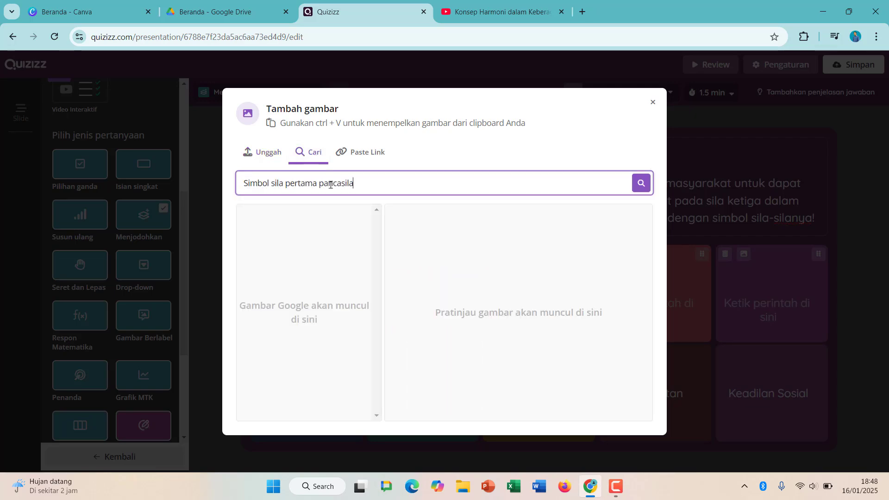
pyautogui.press('Return')
pyautogui.click(335, 231)
pyautogui.click(345, 287)
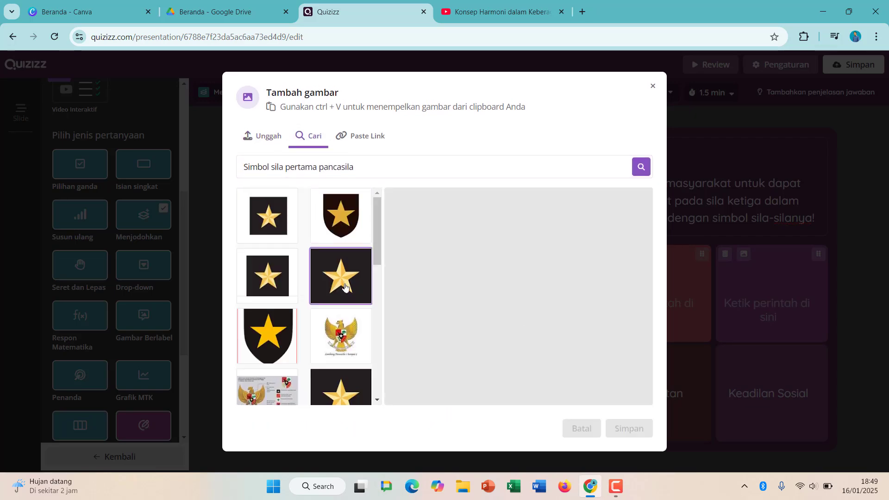
pyautogui.click(628, 428)
# Step: Search images for "simbol sila kedua pancasila" and add the gold chain on red to the second prompt card, above "Kemanusiaan"
pyautogui.click(394, 254)
pyautogui.click(329, 183)
pyautogui.write('simbol sila kedua pancasila')
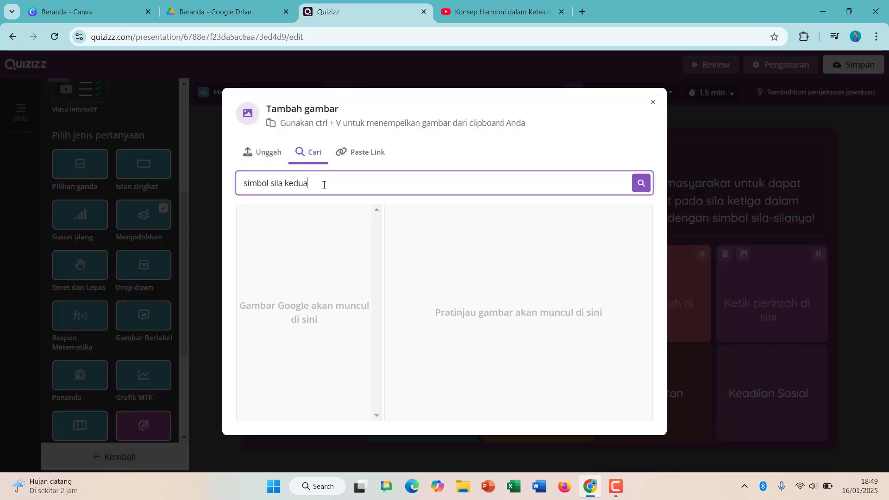
pyautogui.press('Return')
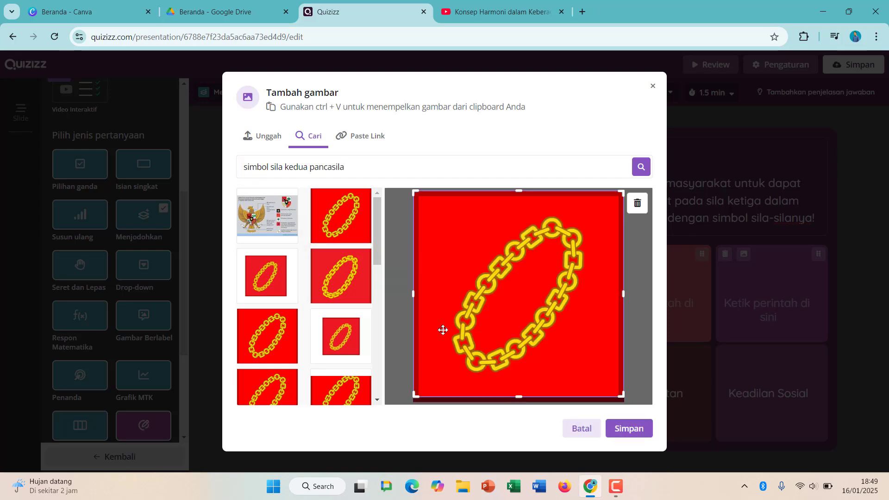
pyautogui.click(629, 428)
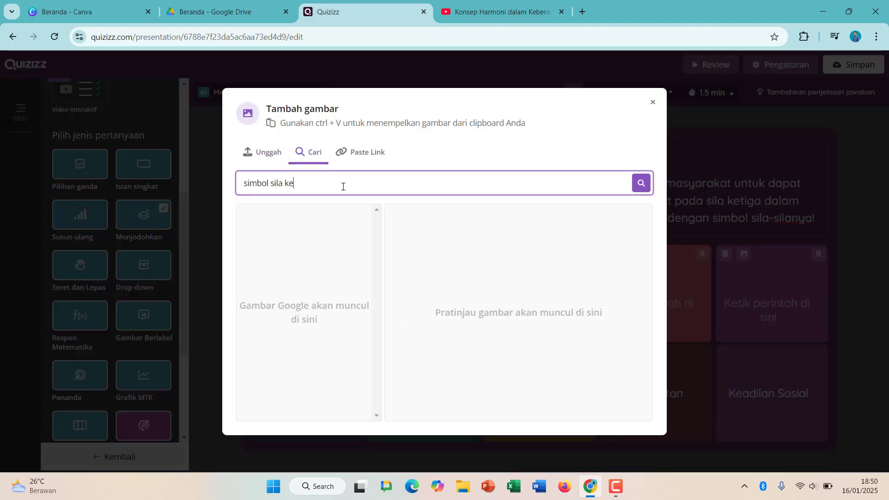
# Step: Search images for "simbol sila ketiga pancasila" and add the green banyan tree to the third prompt card, above "Persatuan"
pyautogui.write('tiga pancasila')
pyautogui.press('Return')
pyautogui.scroll(-3, 366, 319)
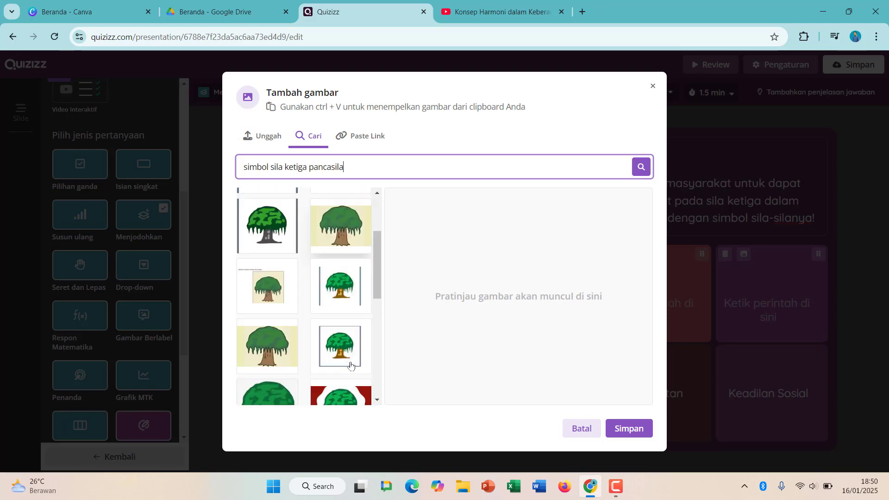
pyautogui.click(268, 383)
pyautogui.click(628, 428)
# Step: Search images for "simbol sila ke empat pancasila" and add the bull's head on red to the fourth prompt card, above "Kerakyatan"
pyautogui.click(630, 253)
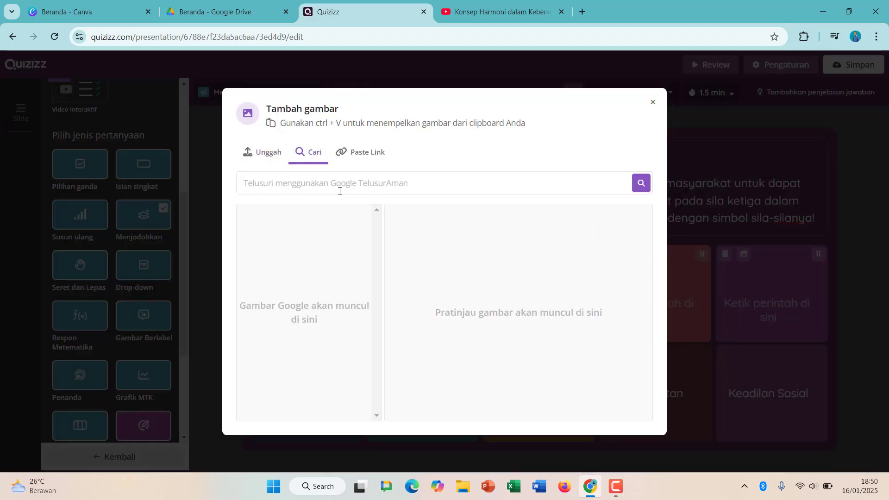
pyautogui.write('simbol sila ke empat pancasila')
pyautogui.press('Return')
pyautogui.click(290, 326)
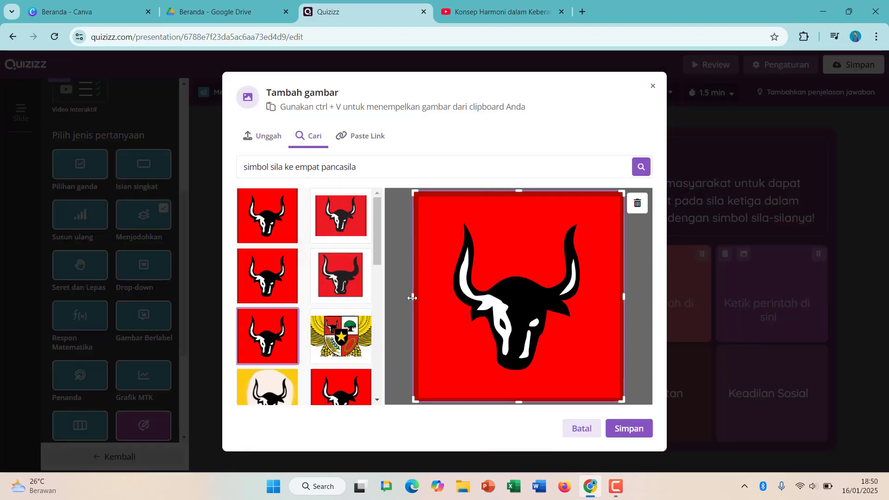
pyautogui.click(628, 428)
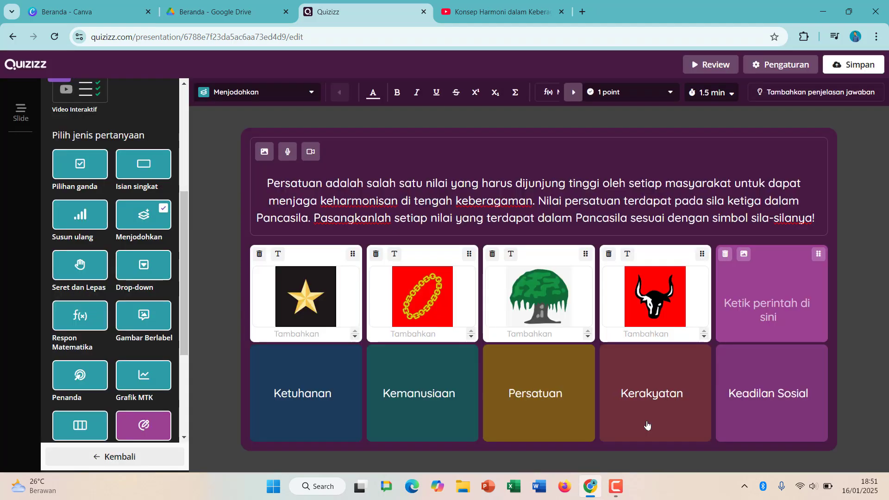
# Step: Search images for "simbol sila kelima pancasila" and add a rice-and-cotton image to the fifth prompt card, above "Keadilan Sosial"
pyautogui.click(743, 253)
pyautogui.write('simbol sila kelima pancasila')
pyautogui.press('Return')
pyautogui.scroll(-1, 302, 337)
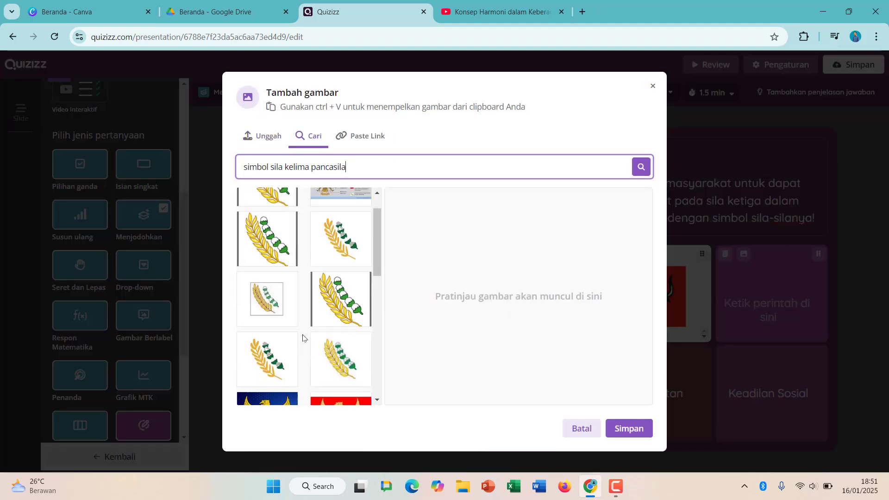
pyautogui.click(337, 356)
pyautogui.click(629, 426)
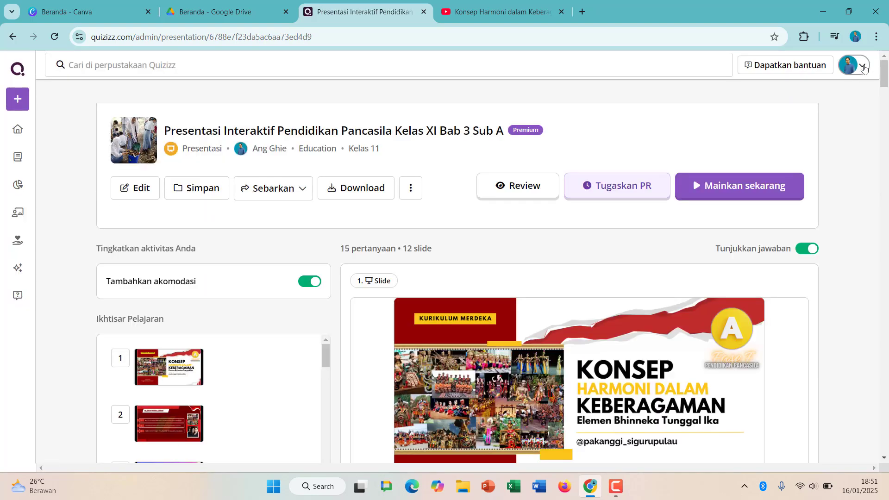
# Step: Look through the presentation overview, reopen it for editing and add a video slide after the closing "Terima Kasih" slide
pyautogui.scroll(-12, 679, 386)
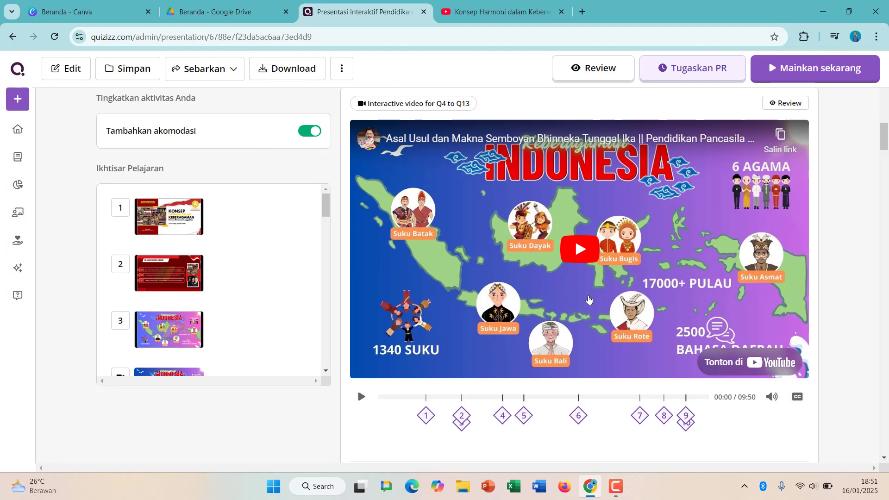
pyautogui.scroll(-15, 588, 299)
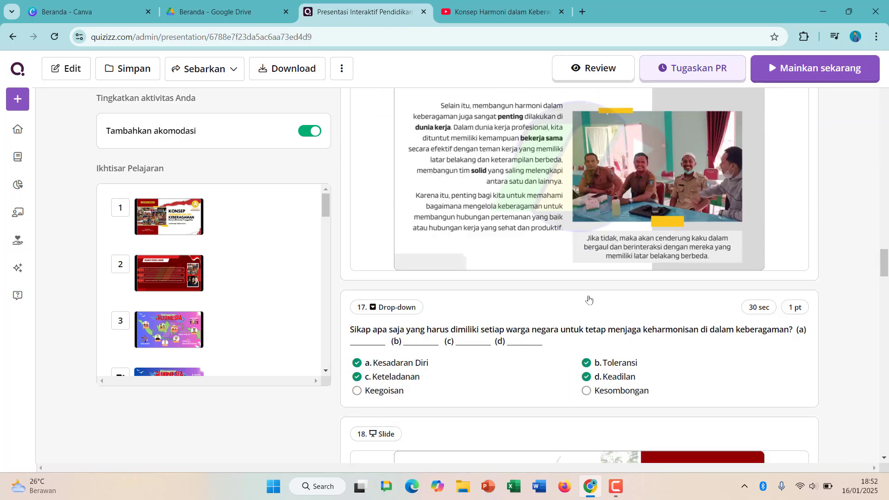
pyautogui.click(70, 69)
pyautogui.scroll(-15, 147, 413)
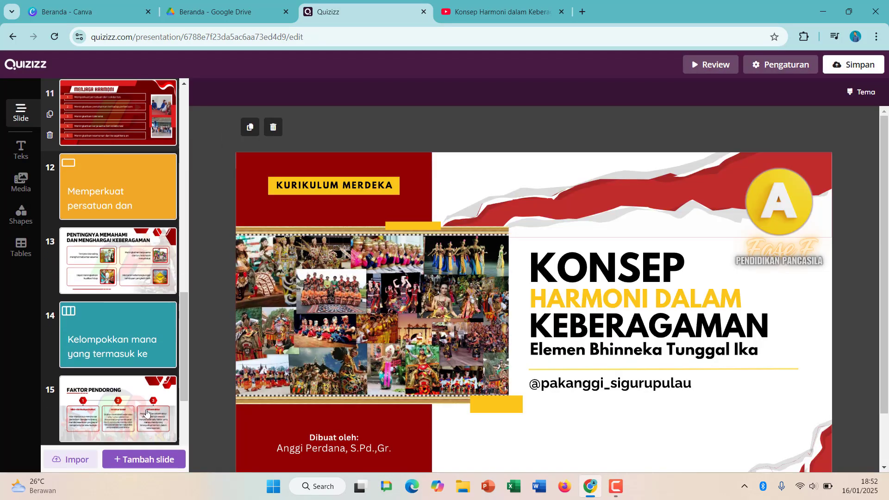
pyautogui.scroll(15, 139, 393)
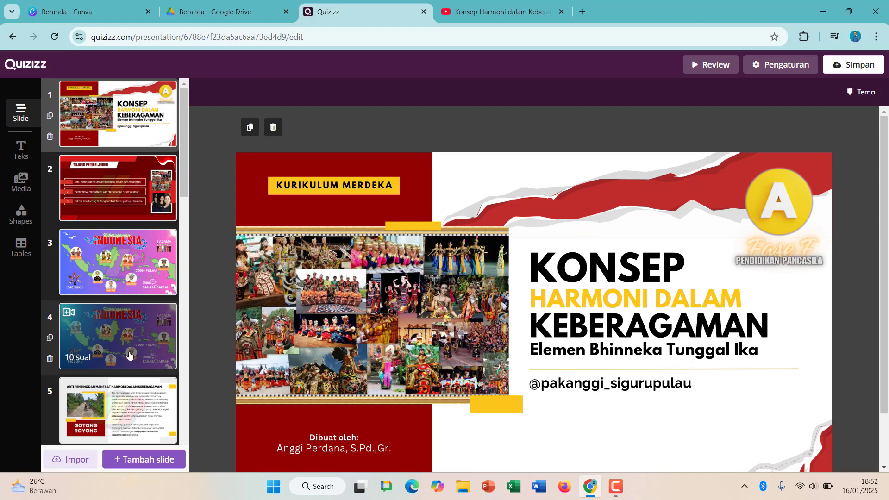
pyautogui.scroll(-15, 130, 355)
pyautogui.click(118, 400)
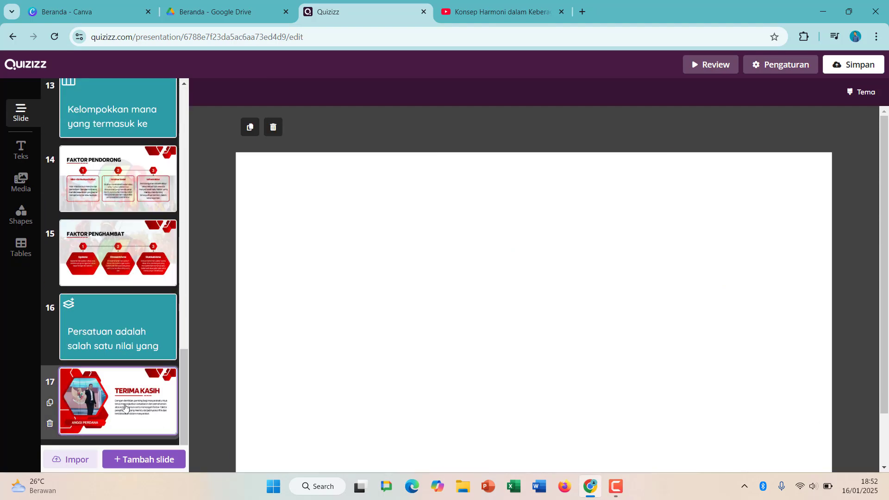
pyautogui.scroll(1, 422, 360)
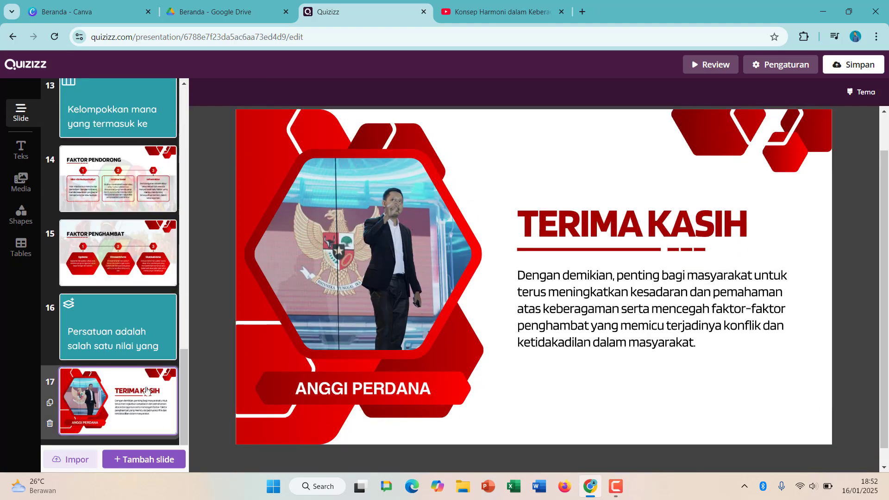
pyautogui.click(134, 458)
pyautogui.click(80, 273)
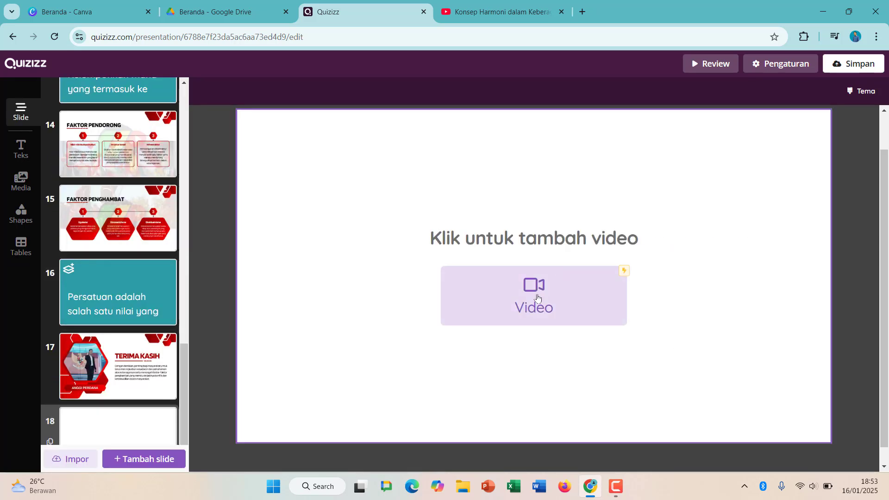
# Step: Insert the YouTube video "Konsep Harmoni dalam Keberagaman || Pendidikan Pancasila Fase F || Bab 3 Sub A" on slide 18 by its link
pyautogui.click(537, 297)
pyautogui.click(500, 11)
pyautogui.click(333, 11)
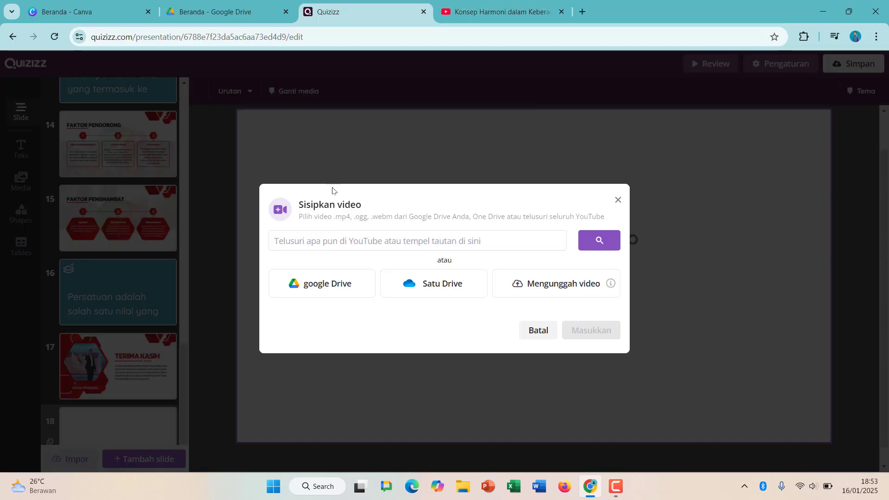
pyautogui.click(351, 240)
pyautogui.hotkey('ctrl', 'v')
pyautogui.click(598, 241)
pyautogui.click(591, 426)
pyautogui.scroll(-1, 120, 340)
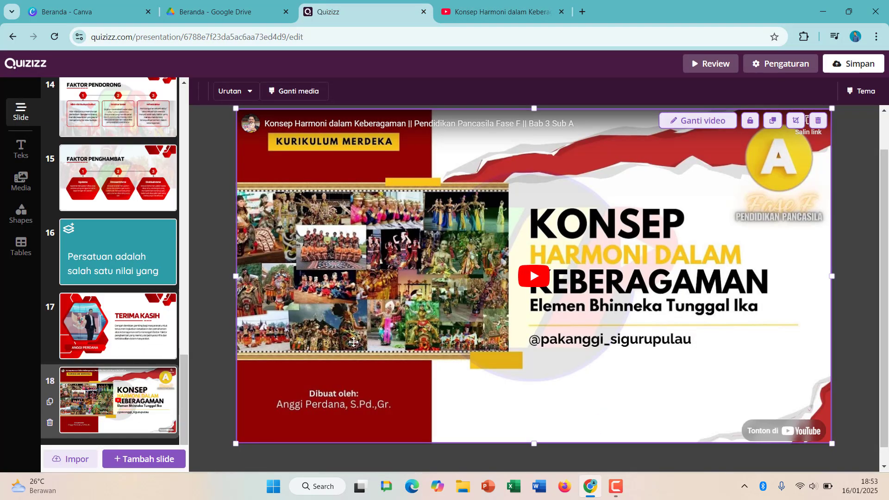
# Step: Save the presentation and start its preview as a student, checking the system sound settings
pyautogui.click(850, 62)
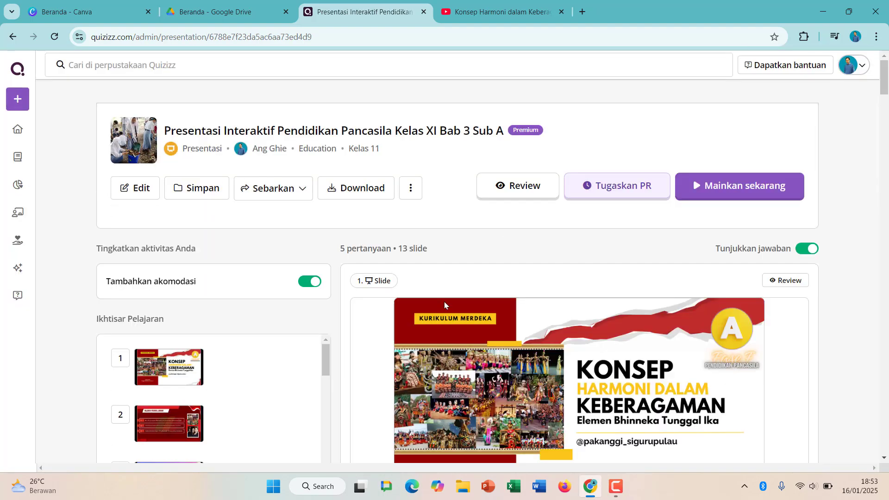
pyautogui.click(536, 189)
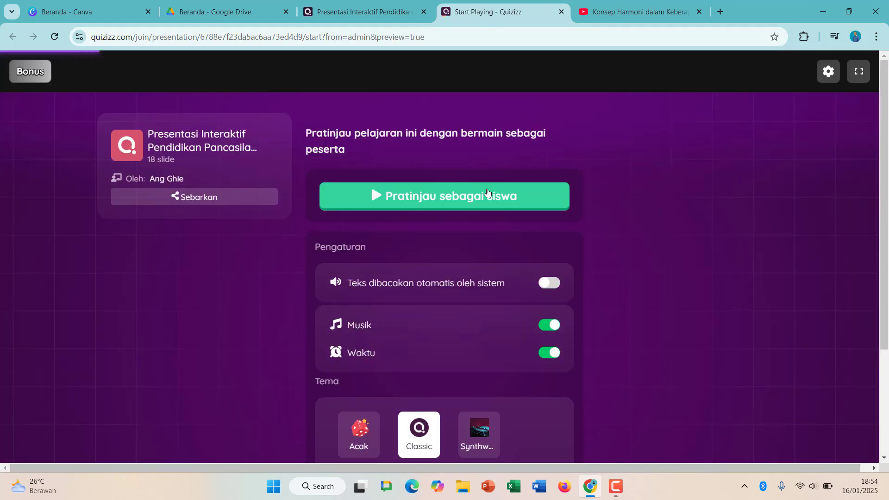
pyautogui.click(487, 193)
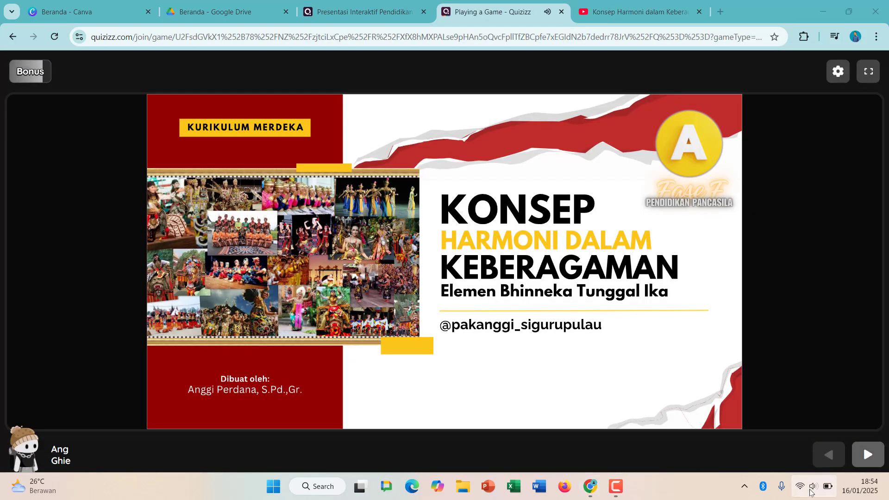
pyautogui.click(813, 488)
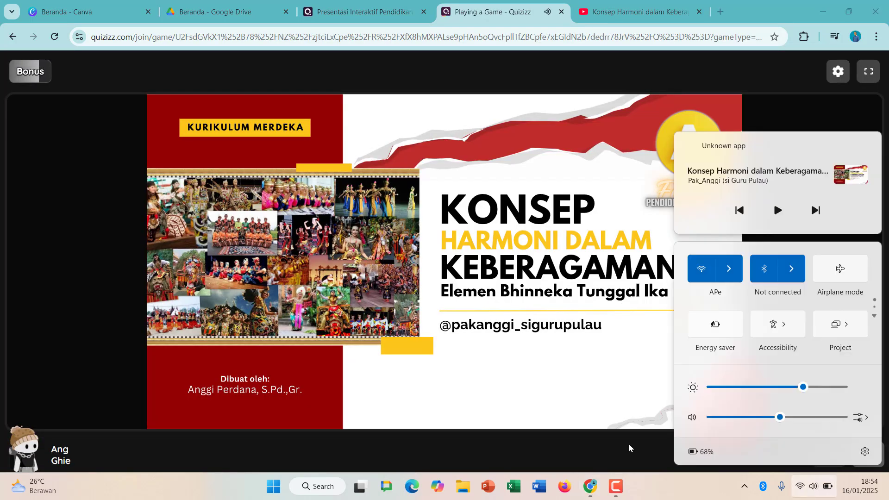
pyautogui.click(628, 444)
# Step: Advance the preview past the opening slides, answer the gotong-royong question with "Berontak", and continue to the drop-down question
pyautogui.click(878, 458)
pyautogui.click(878, 458)
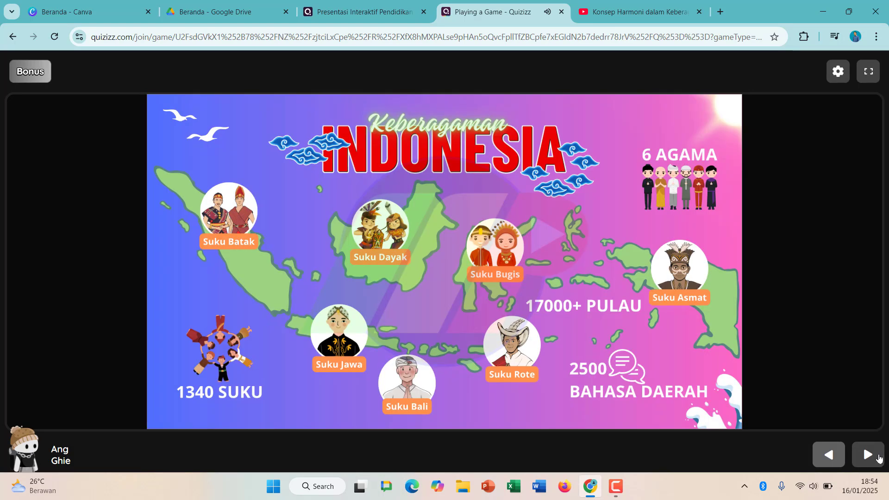
pyautogui.click(871, 458)
pyautogui.click(872, 458)
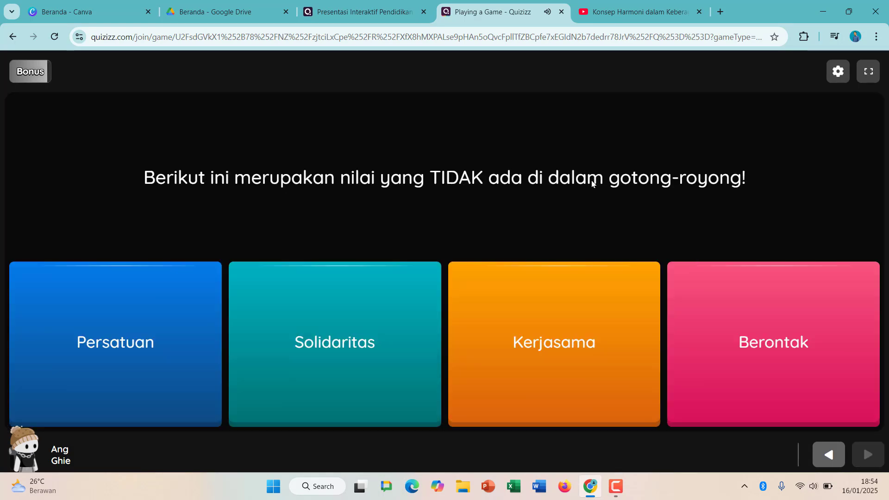
pyautogui.click(742, 337)
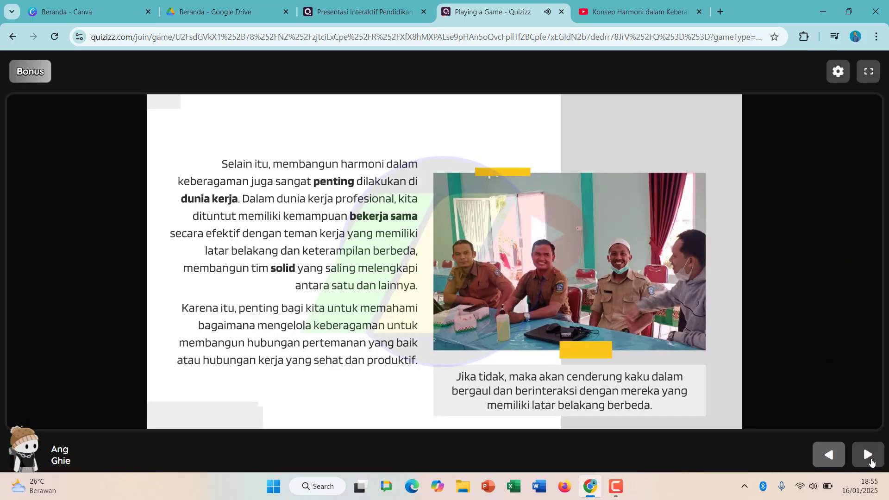
pyautogui.click(869, 457)
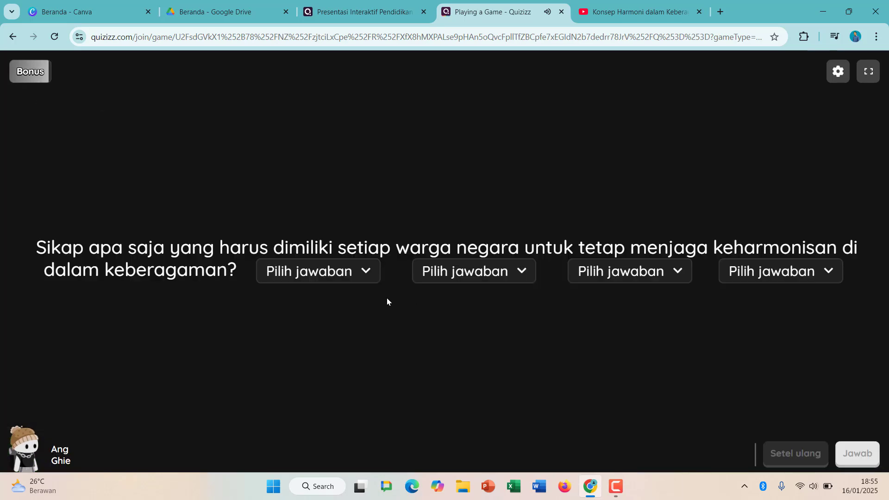
# Step: Answer the drop-down question with Toleransi, Keadilan, Kesadaran Diri and Keteladanan, submit it and return to review the marked answers
pyautogui.click(353, 282)
pyautogui.click(453, 282)
pyautogui.click(452, 282)
pyautogui.click(293, 324)
pyautogui.click(432, 278)
pyautogui.click(287, 301)
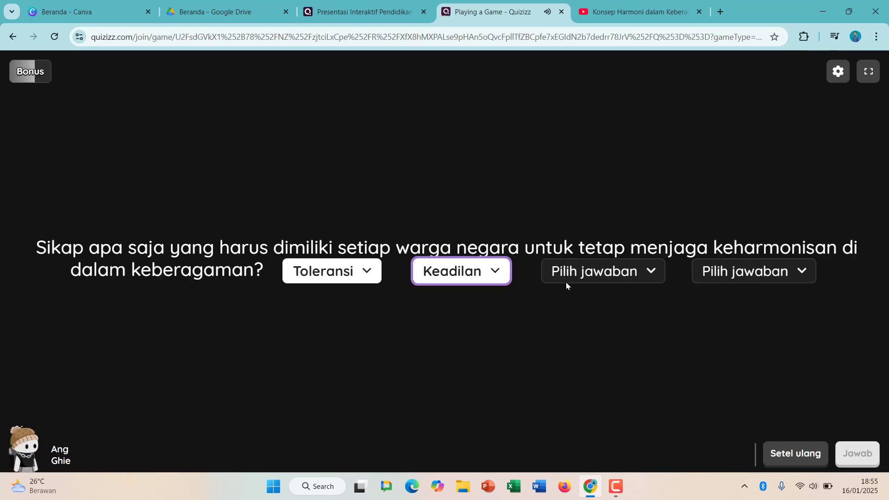
pyautogui.click(565, 282)
pyautogui.click(466, 386)
pyautogui.click(753, 271)
pyautogui.click(590, 418)
pyautogui.click(856, 453)
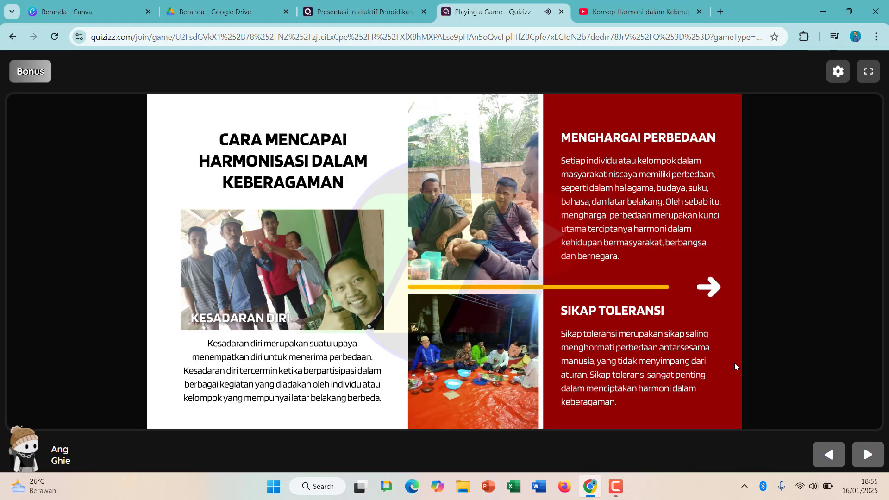
pyautogui.click(815, 453)
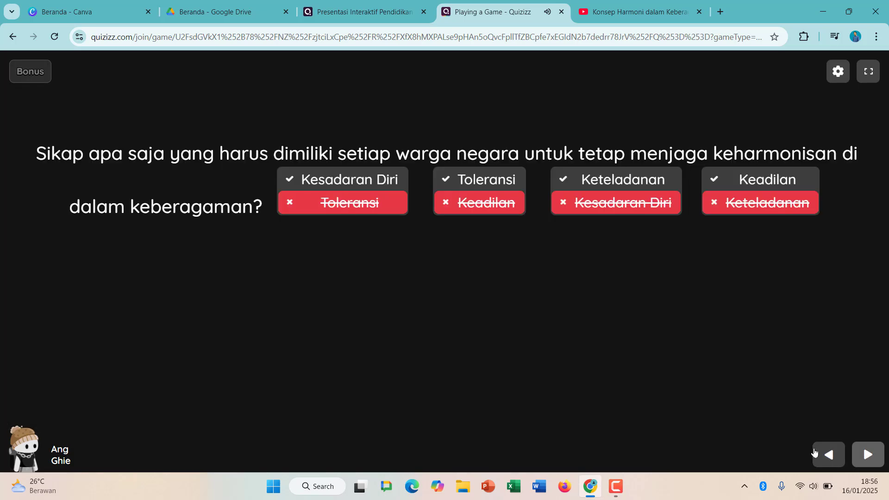
# Step: Advance the preview to the fill-in question on maintaining unity, answer it with "harmoni" and continue
pyautogui.click(866, 457)
pyautogui.click(867, 457)
pyautogui.click(868, 459)
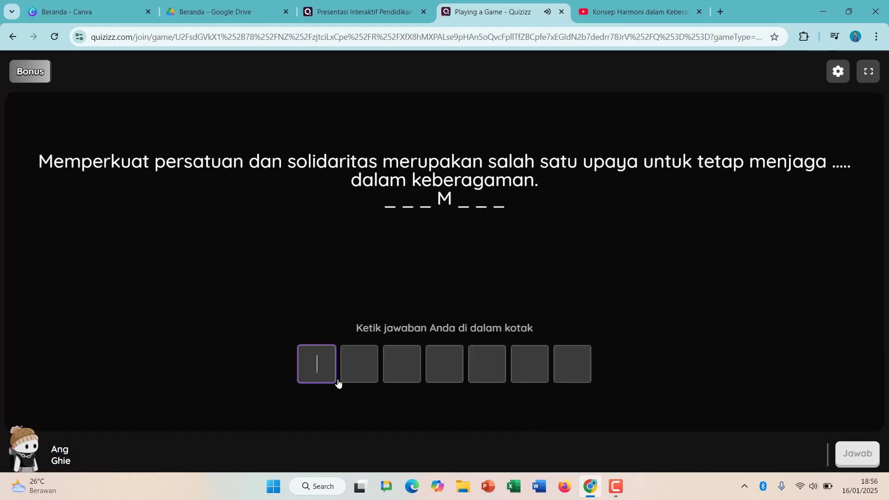
pyautogui.write('harmoni')
pyautogui.press('Return')
pyautogui.click(869, 459)
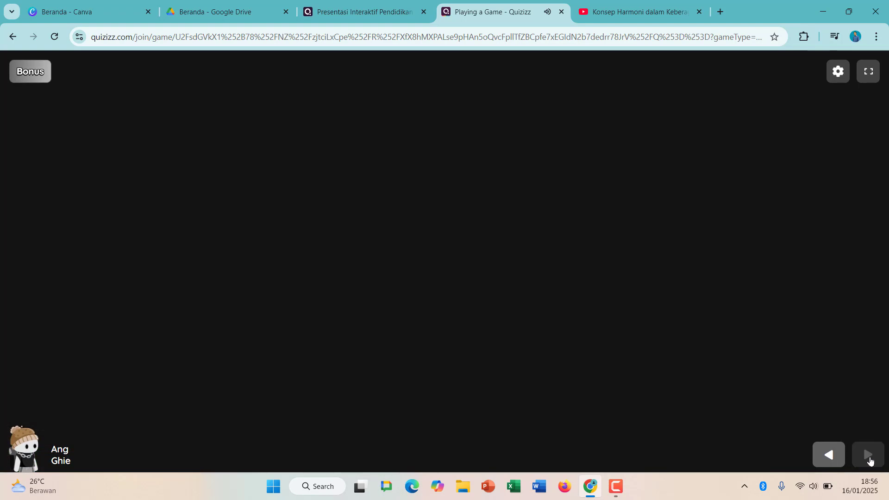
# Step: Sort Egoisme, Eksklusivisme and Etnosentrisme into Faktor Penghambat and Struktur sosial, Nilai budaya and Infrastruktur into Faktor Pendorong, submitting the answer
pyautogui.moveTo(115, 254); pyautogui.dragTo(416, 259)
pyautogui.moveTo(98, 142); pyautogui.dragTo(395, 272)
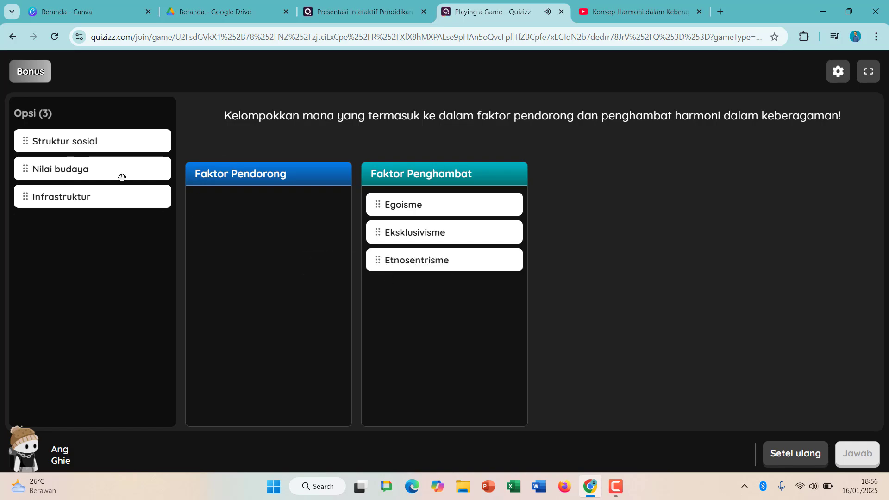
pyautogui.moveTo(122, 178); pyautogui.dragTo(259, 204)
pyautogui.moveTo(92, 169); pyautogui.dragTo(259, 231)
pyautogui.moveTo(129, 149); pyautogui.dragTo(259, 259)
pyautogui.click(856, 453)
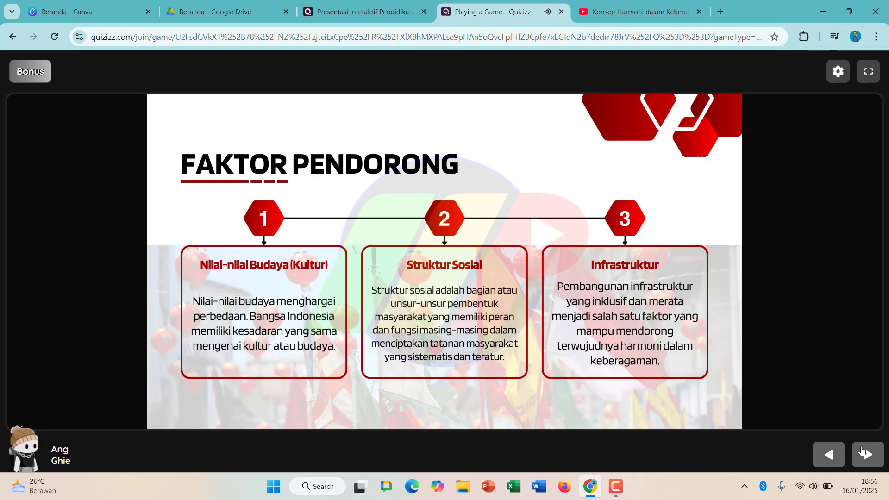
# Step: Match star to Ketuhanan, chain to Kemanusiaan, bull to Persatuan, tree to Kerakyatan and rice-and-cotton to Keadilan Sosial, submitting the answer
pyautogui.click(861, 451)
pyautogui.moveTo(97, 248); pyautogui.dragTo(97, 375)
pyautogui.moveTo(270, 248); pyautogui.dragTo(444, 366)
pyautogui.moveTo(618, 248); pyautogui.dragTo(619, 375)
pyautogui.moveTo(444, 248); pyautogui.dragTo(792, 375)
pyautogui.moveTo(792, 248); pyautogui.dragTo(270, 375)
pyautogui.click(856, 453)
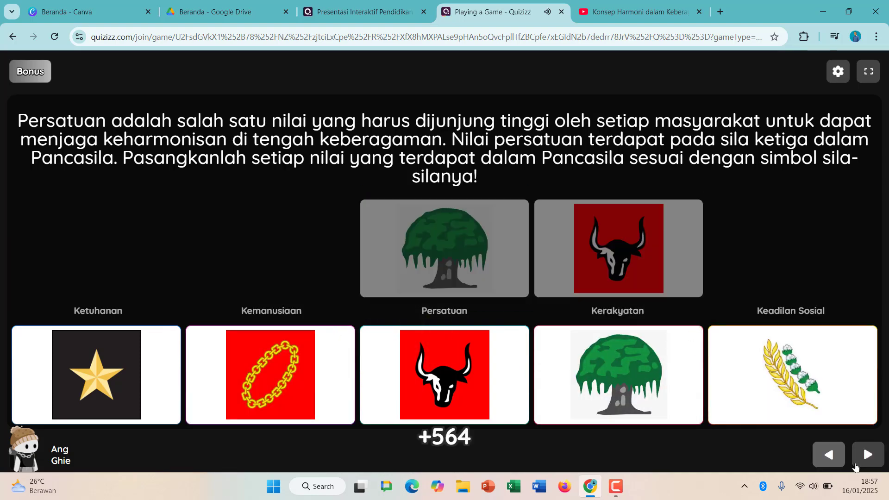
# Step: Play part of the closing YouTube video, continue to the results summary and close the student preview
pyautogui.click(855, 465)
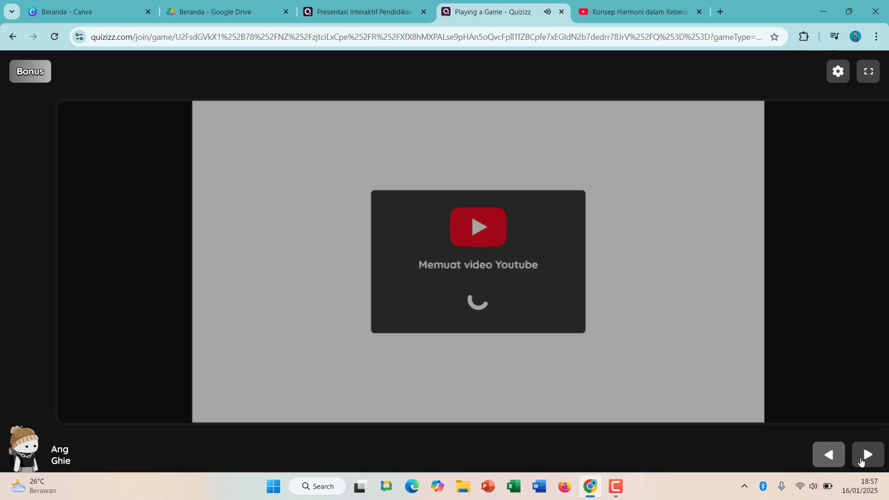
pyautogui.click(437, 263)
pyautogui.click(443, 410)
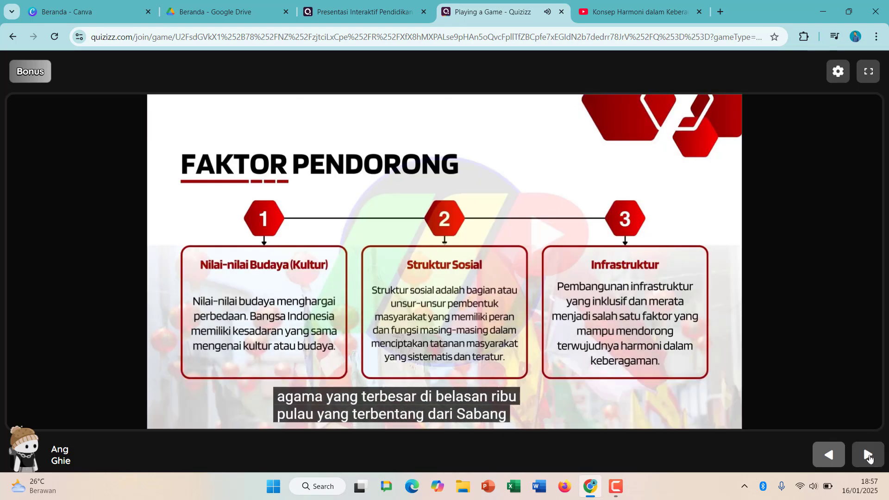
pyautogui.click(867, 454)
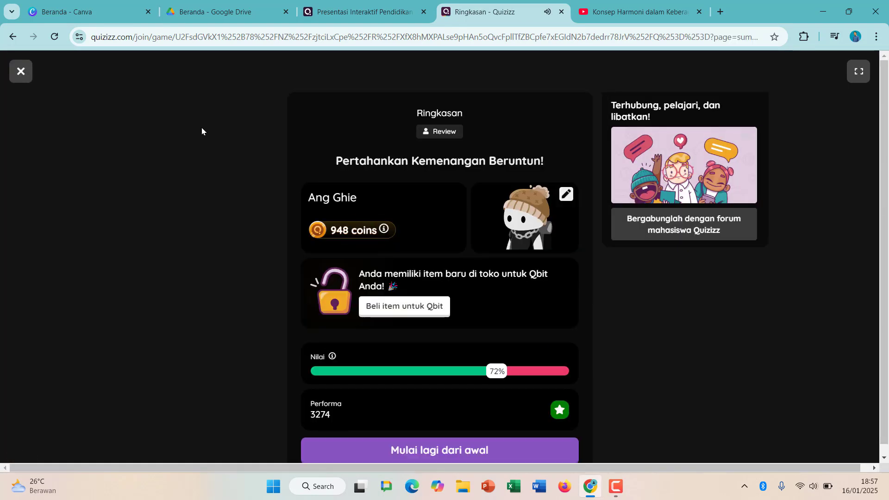
pyautogui.scroll(-15, 328, 320)
pyautogui.click(21, 71)
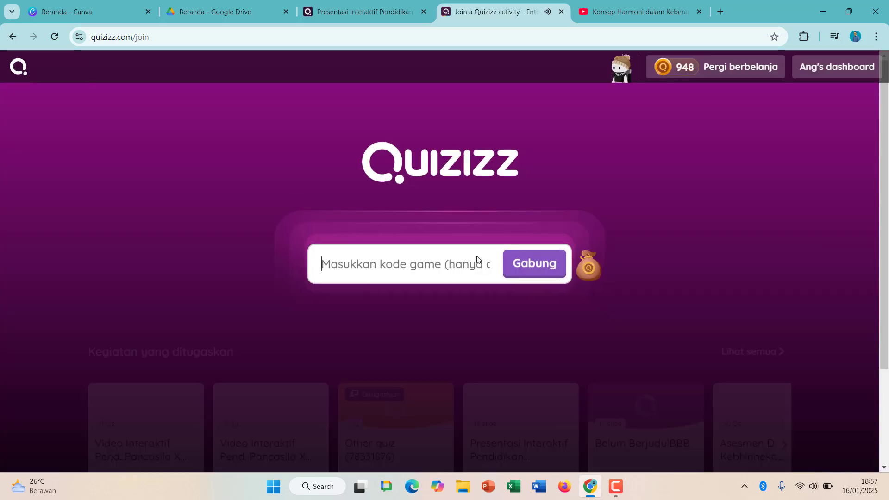
pyautogui.click(561, 12)
# Step: Look through the slide list in the presentation editor to find the questions that need revision
pyautogui.click(135, 187)
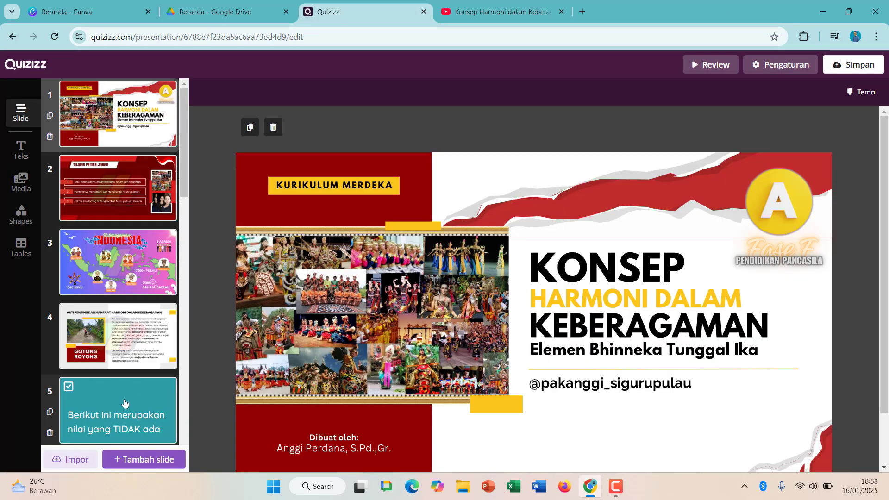
pyautogui.scroll(-15, 125, 404)
pyautogui.scroll(4, 141, 272)
pyautogui.moveTo(140, 271)
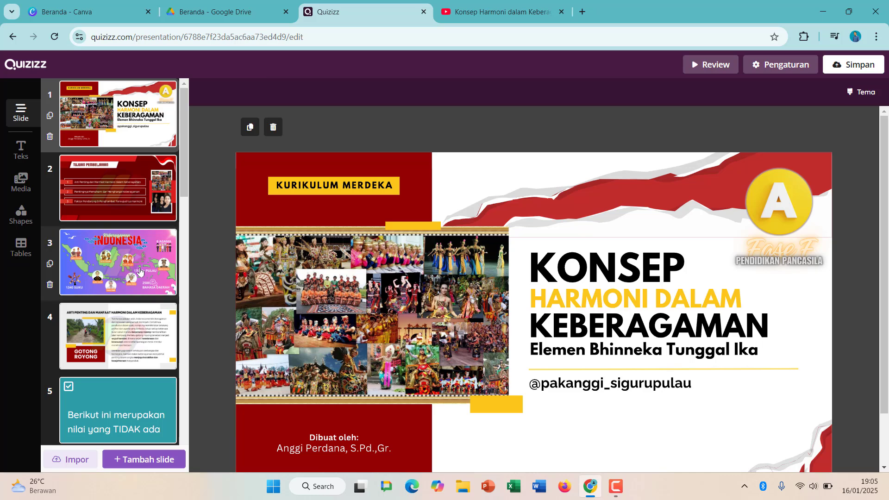
pyautogui.scroll(-6, 118, 276)
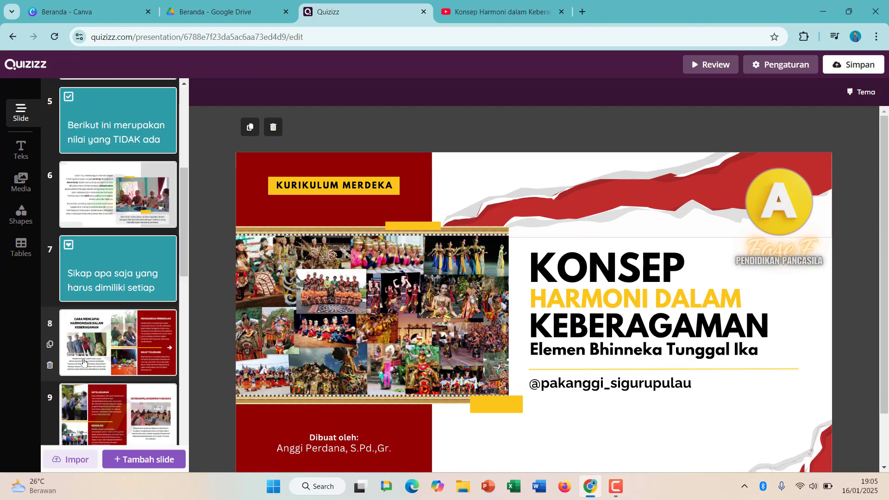
pyautogui.scroll(3, 119, 287)
pyautogui.scroll(-3, 120, 301)
pyautogui.scroll(-2, 119, 296)
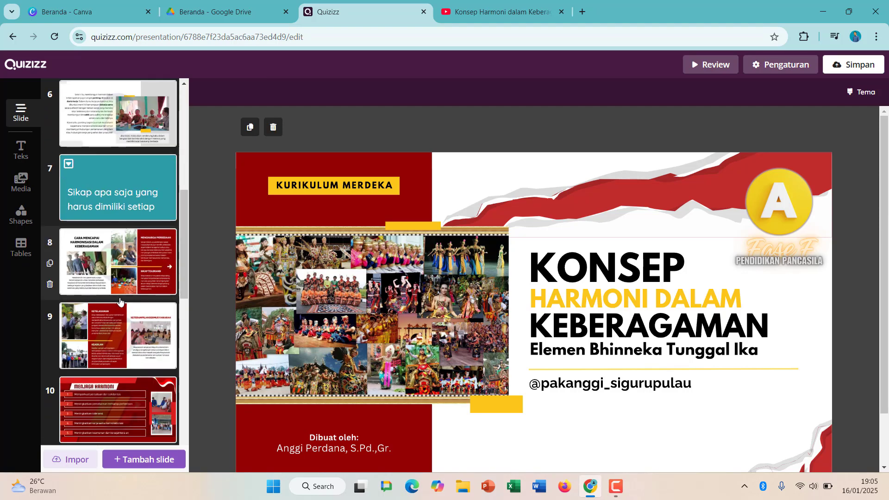
pyautogui.scroll(2, 122, 232)
# Step: Reword the multiple-choice question on slide 5 as "Berikut ini BUKAN merupakan nilai yang terdapat dalam gotong-royong!"
pyautogui.click(131, 157)
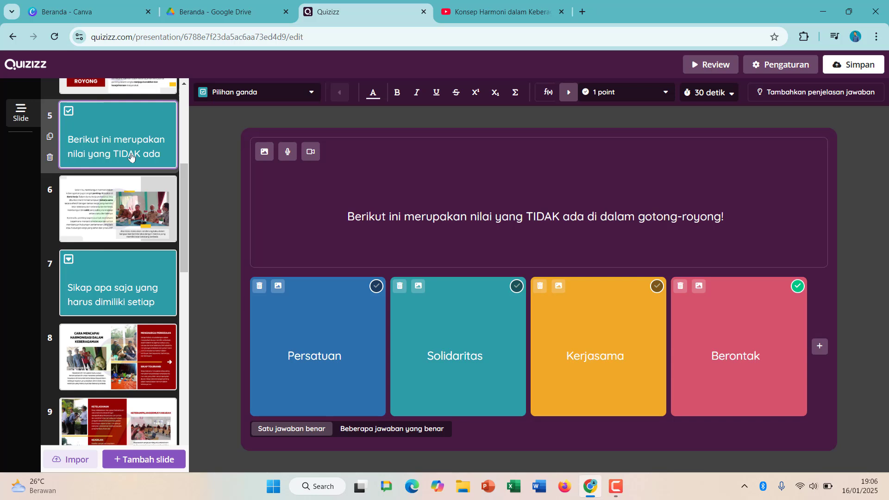
pyautogui.click(403, 220)
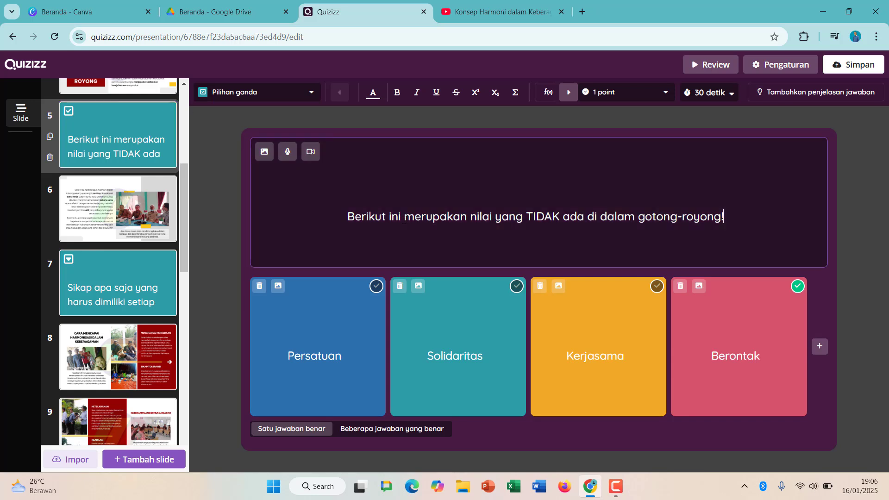
pyautogui.moveTo(405, 216); pyautogui.dragTo(722, 209)
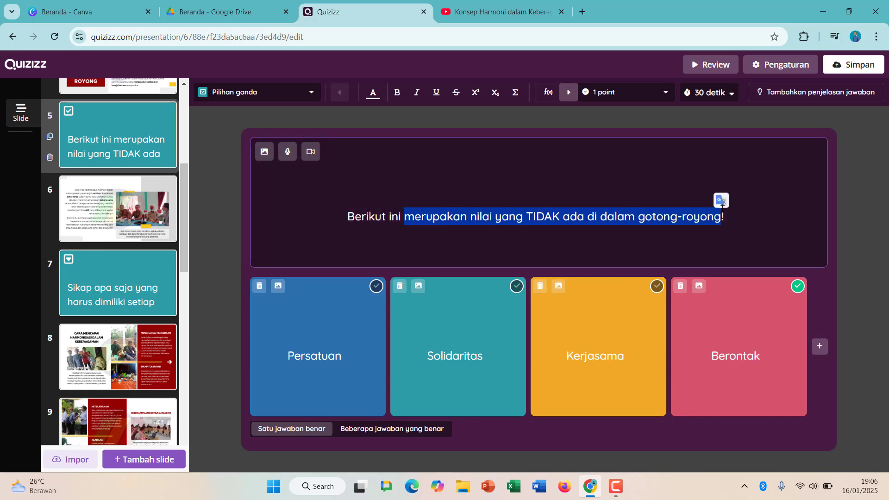
pyautogui.write('yang BUKAN me')
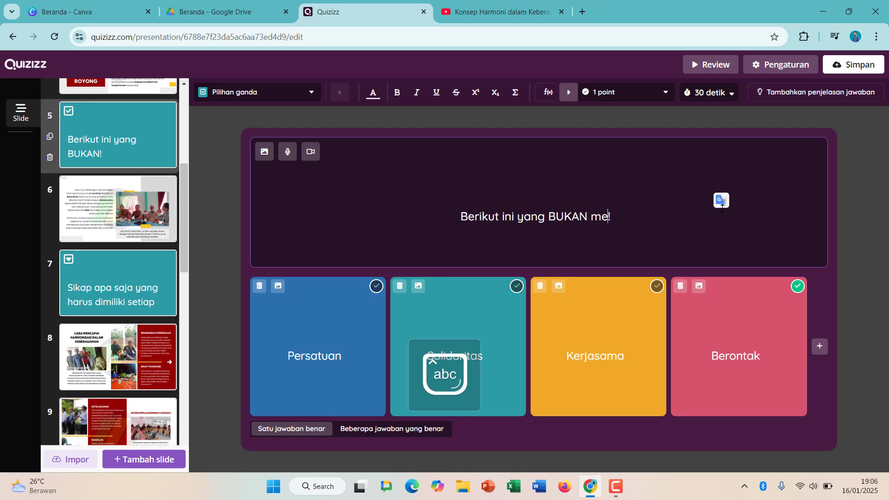
pyautogui.write('rupakan nila')
pyautogui.press('BackSpace')
pyautogui.press('BackSpace')
pyautogui.press('BackSpace')
pyautogui.write('nilai')
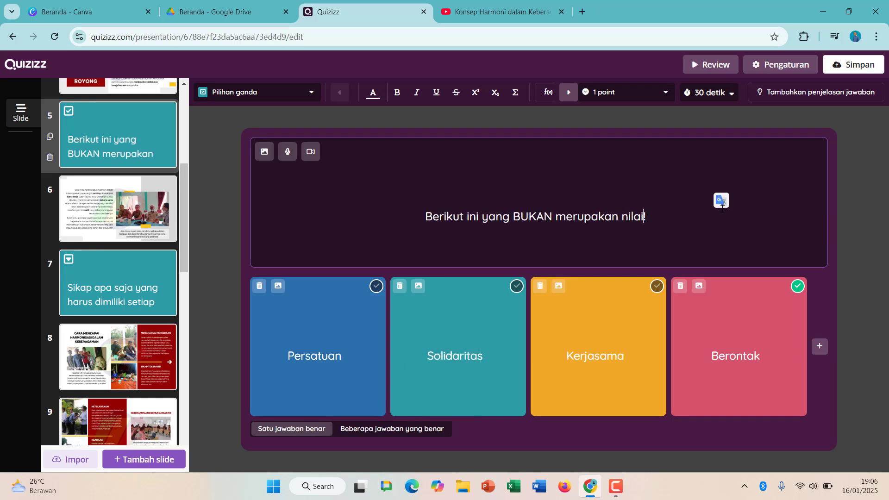
pyautogui.doubleClick(498, 216)
pyautogui.press('BackSpace')
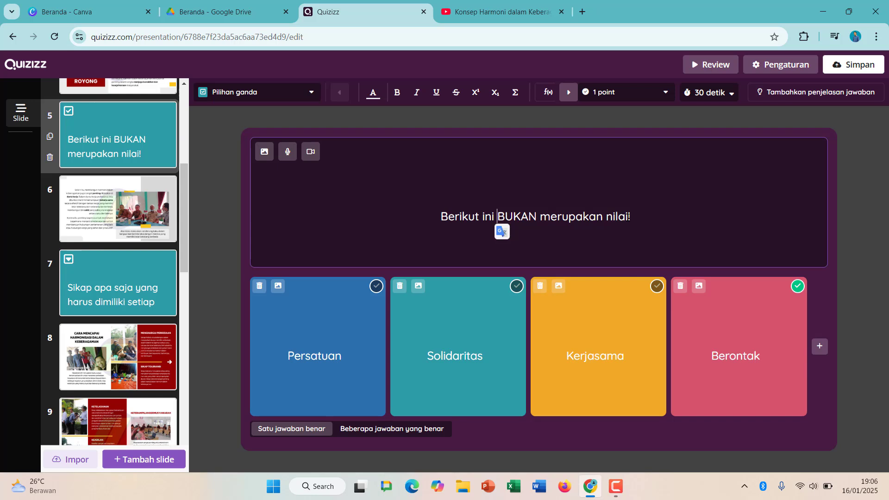
pyautogui.write('yang terdapat dalam ')
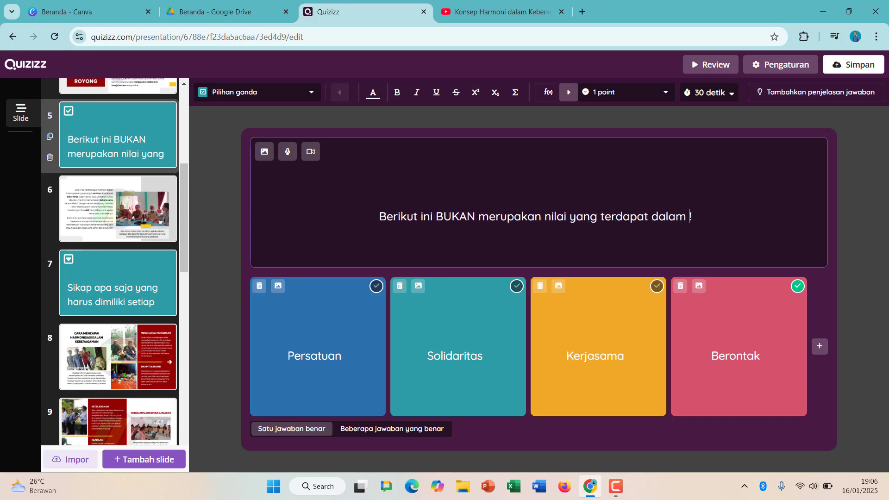
pyautogui.write('gotong-royong')
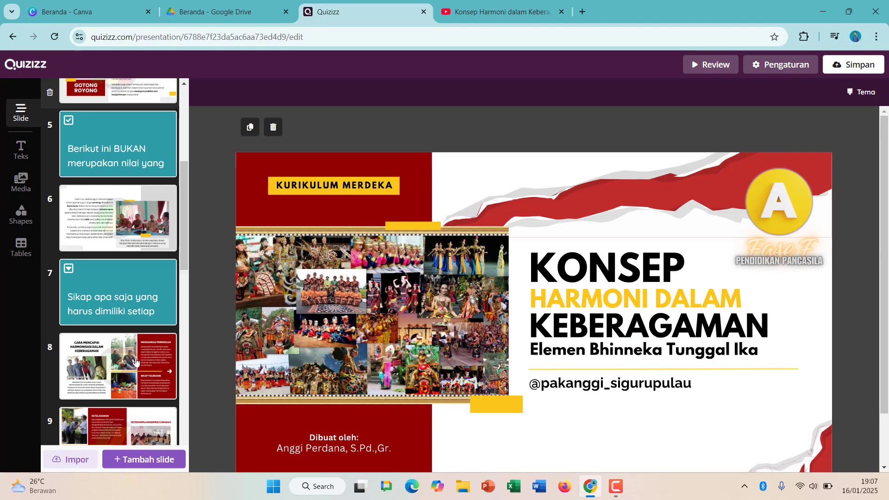
# Step: Browse the slide list and open the drop-down question on slide 7 to check its text and answer options
pyautogui.scroll(-15, 135, 362)
pyautogui.scroll(9, 135, 296)
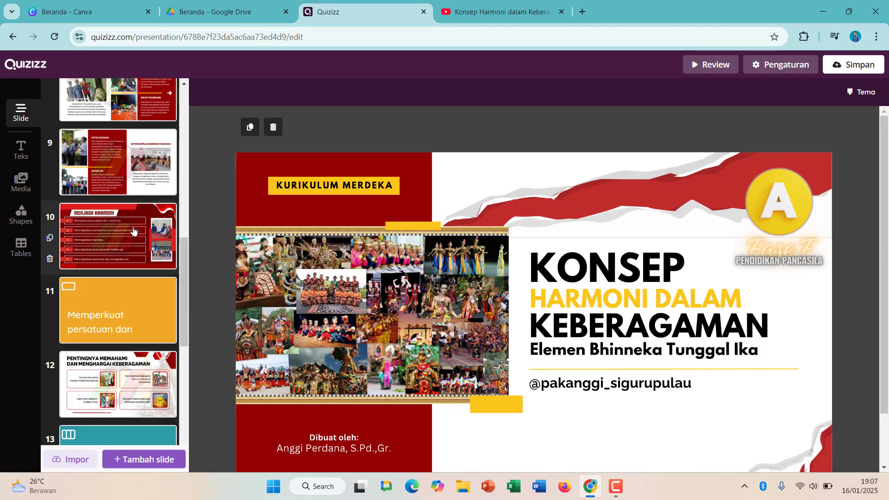
pyautogui.click(135, 308)
pyautogui.scroll(3, 134, 231)
pyautogui.click(136, 185)
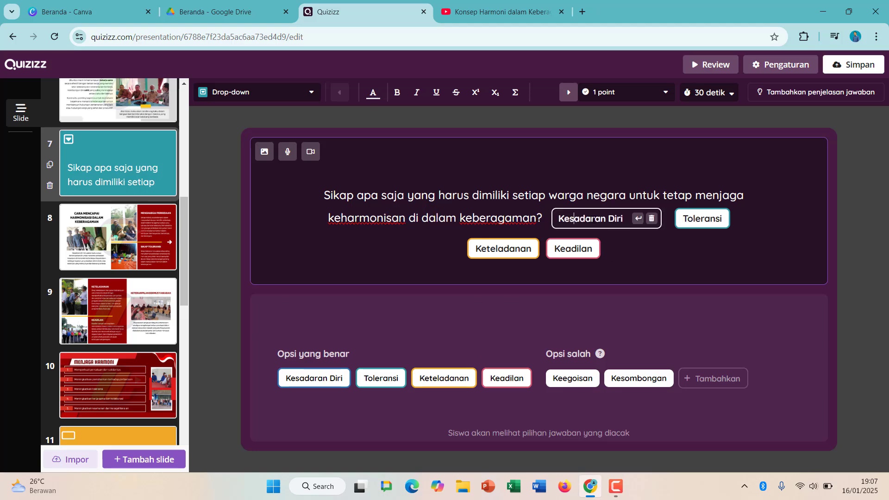
pyautogui.click(657, 335)
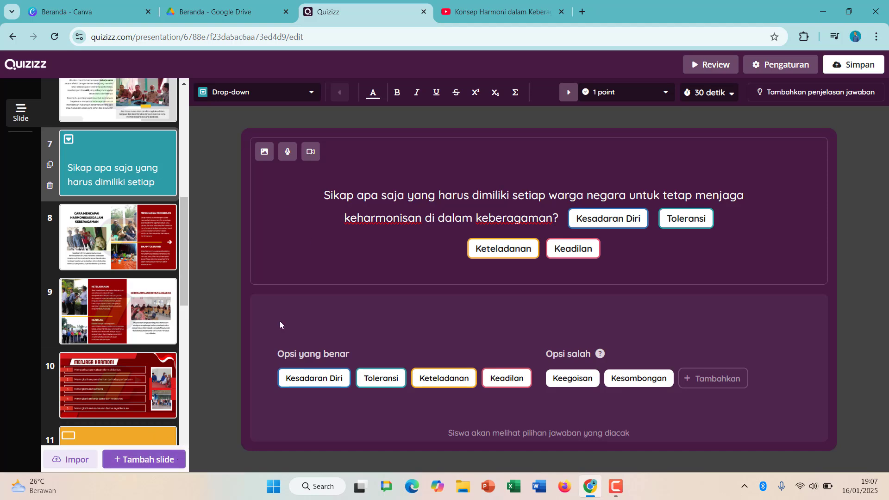
# Step: Add a "Seret dan Lepas" question slide directly after the drop-down question on slide 7
pyautogui.click(149, 459)
pyautogui.scroll(4, 148, 273)
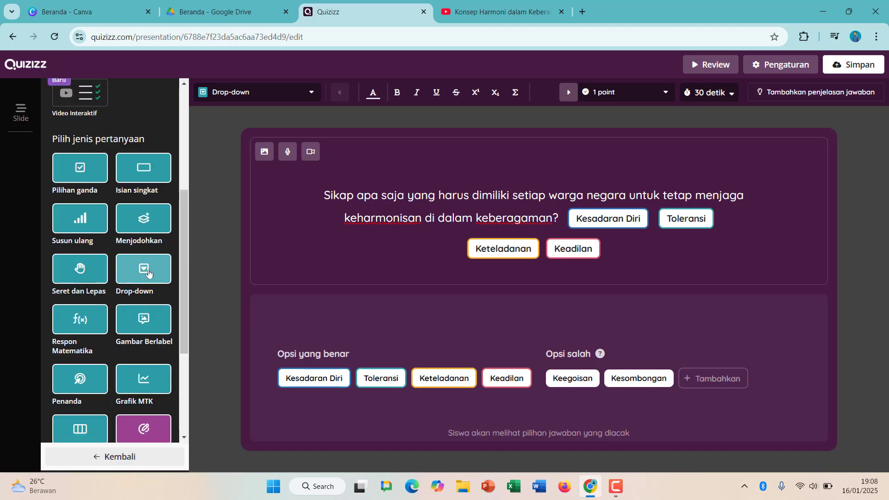
pyautogui.click(76, 269)
pyautogui.click(550, 231)
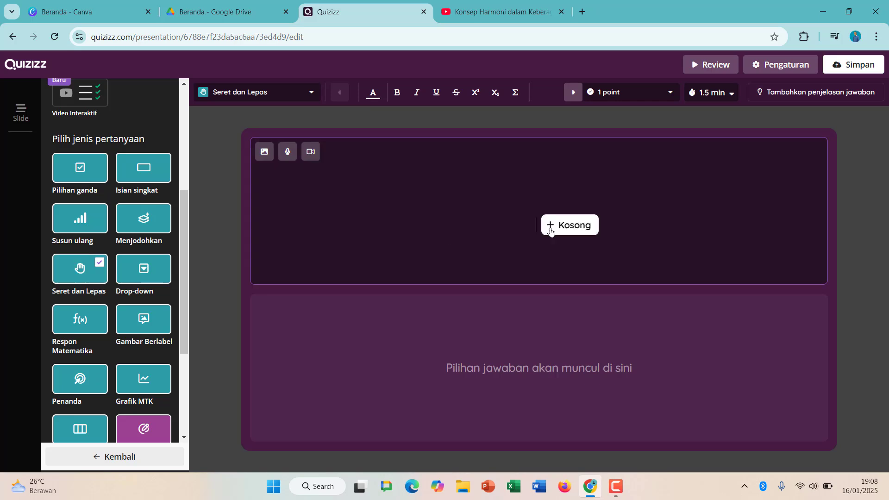
# Step: Copy the question text about attitudes for maintaining harmony from slide 7 into the question on slide 8, without its answers
pyautogui.click(21, 111)
pyautogui.click(118, 218)
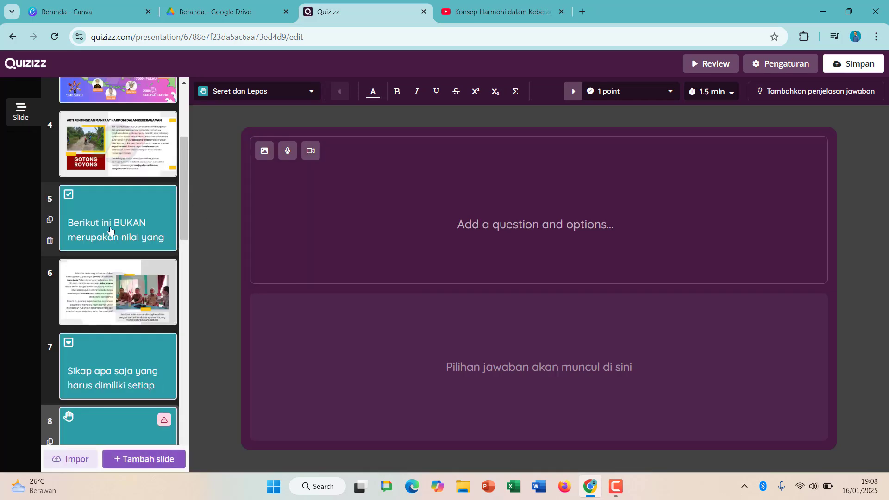
pyautogui.click(118, 366)
pyautogui.tripleClick(390, 219)
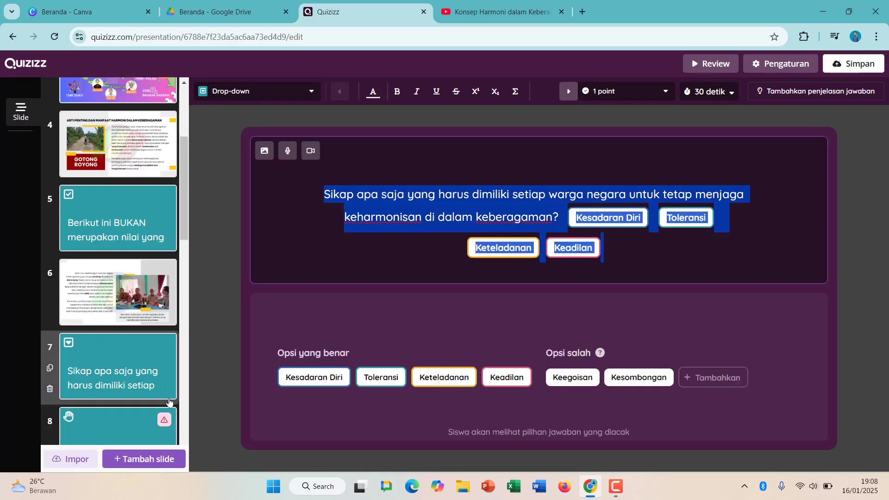
pyautogui.click(167, 417)
pyautogui.write('Sikap apa saja yang harus dimiliki setiap warga negara untuk tetap menjaga keharmonisan di dalam keberagaman?')
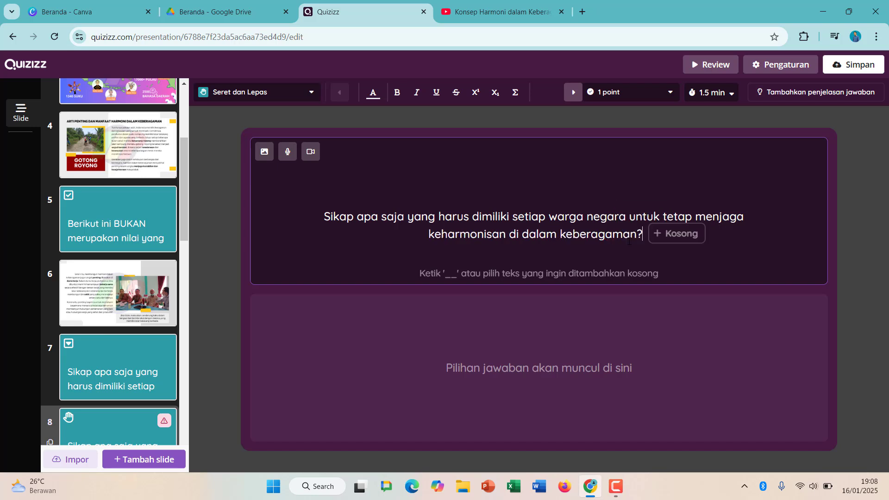
# Step: Append four blanks to the slide 8 question with the correct answers Kesadaran diri, Toleransi, Keadilan and Keteladanan
pyautogui.click(677, 233)
pyautogui.write('Kesadaran diri')
pyautogui.press('Return')
pyautogui.click(716, 235)
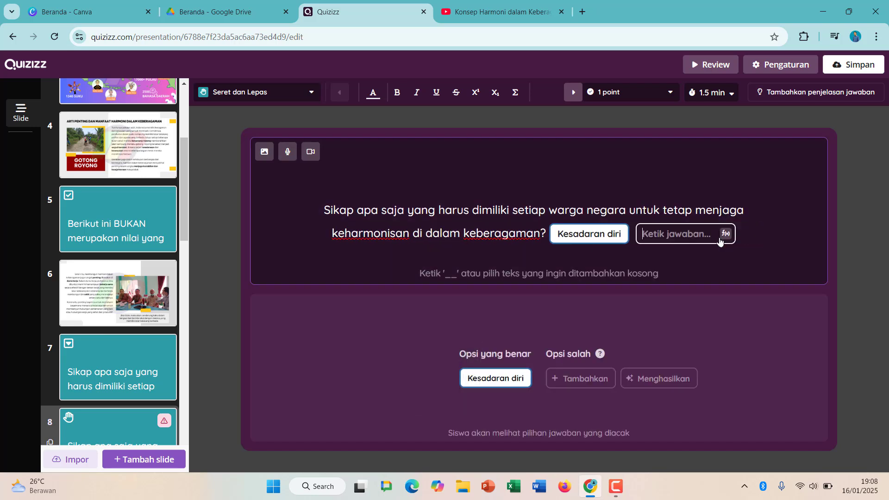
pyautogui.write('Toleransi')
pyautogui.press('Return')
pyautogui.click(745, 235)
pyautogui.write('K')
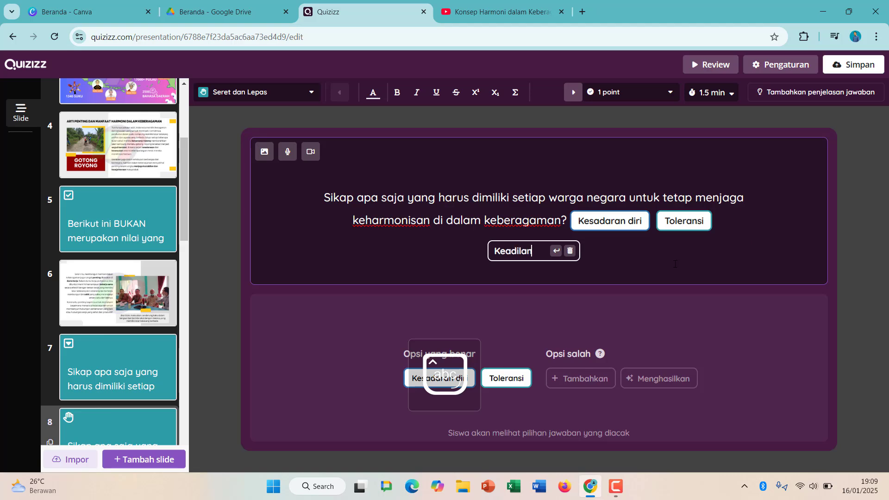
pyautogui.write('eadilan')
pyautogui.press('Return')
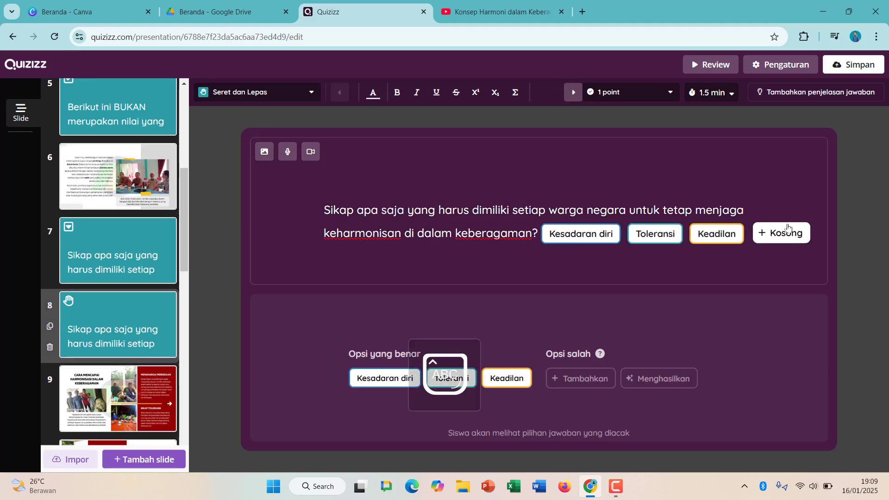
pyautogui.click(787, 228)
pyautogui.write('Keteladanan')
pyautogui.press('Return')
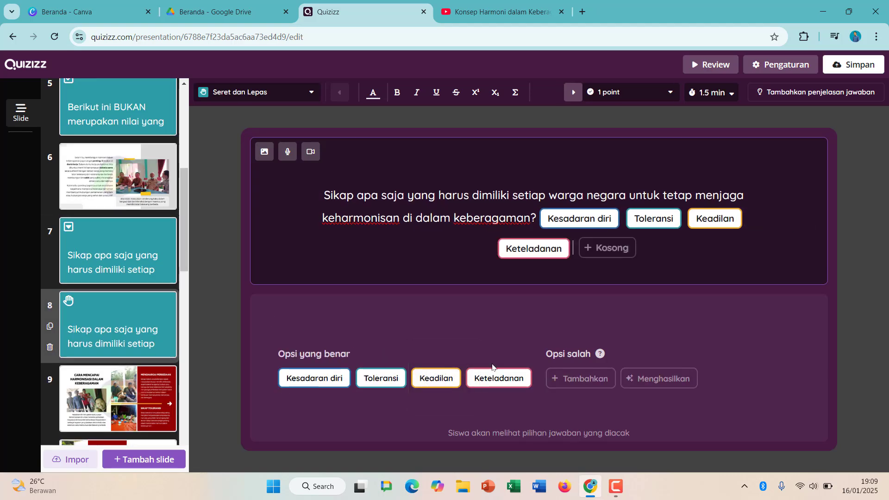
# Step: Add the incorrect options Egois, Fanatik and Sombong to the drag-and-drop question on slide 8
pyautogui.click(577, 383)
pyautogui.write('Egois')
pyautogui.press('Return')
pyautogui.write('Fanati')
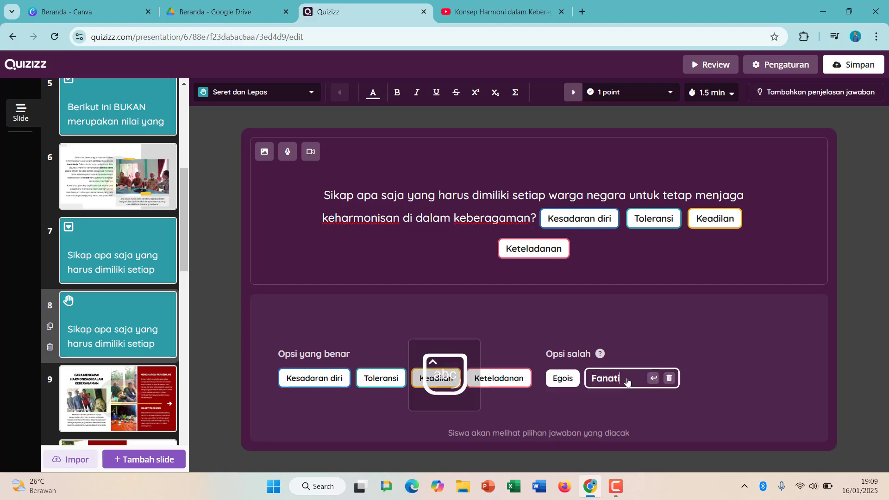
pyautogui.write('k')
pyautogui.press('Return')
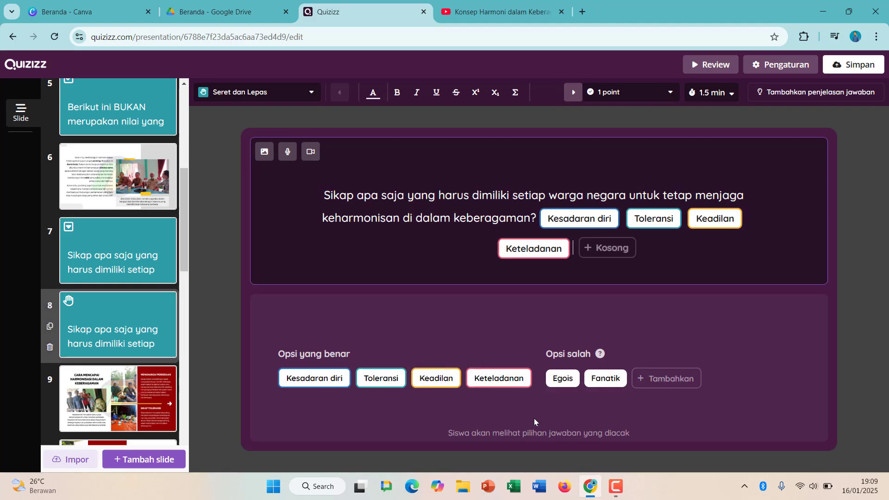
pyautogui.click(666, 379)
pyautogui.write('Sombong')
pyautogui.press('Return')
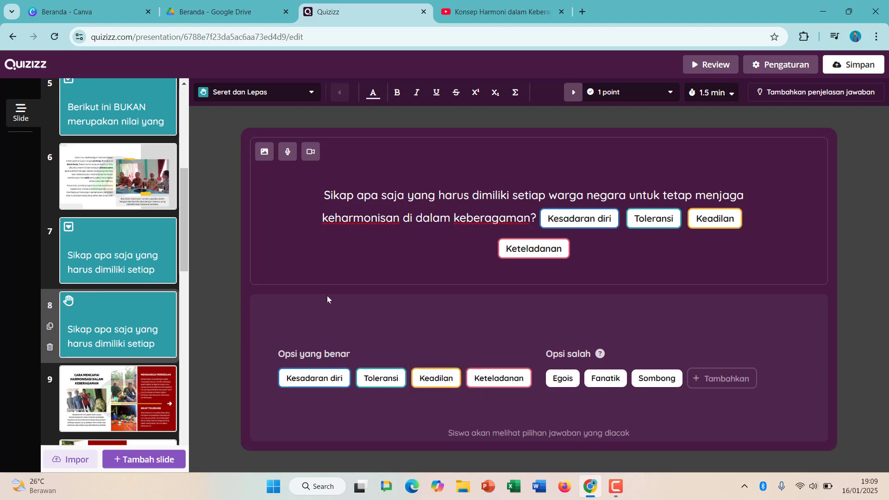
pyautogui.click(50, 273)
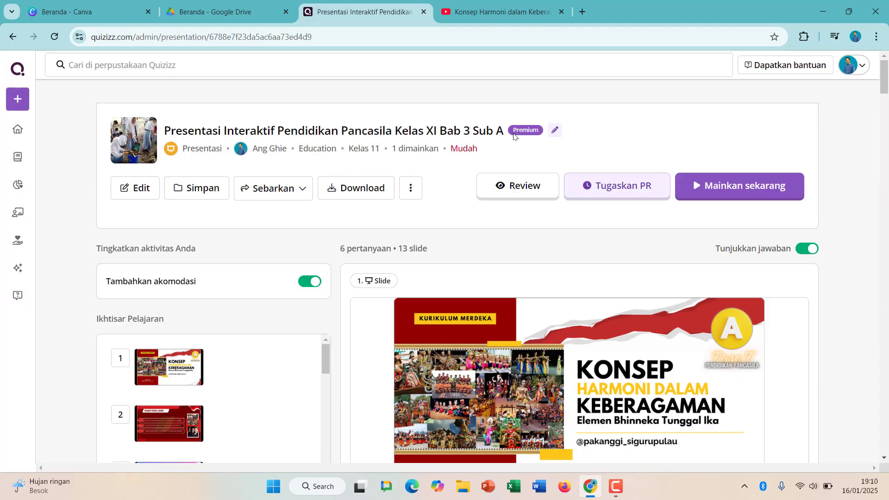
# Step: Start a participant preview of the saved presentation and advance to the drop-down question about attitudes for maintaining harmony
pyautogui.click(529, 187)
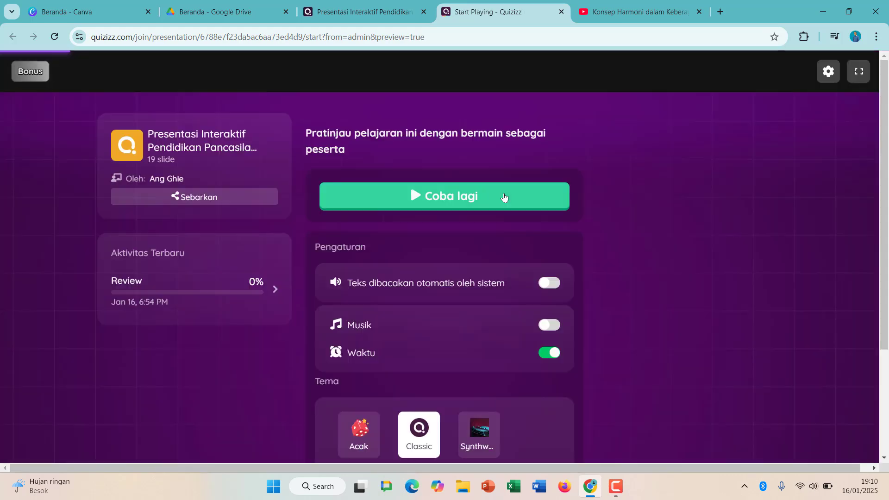
pyautogui.click(504, 198)
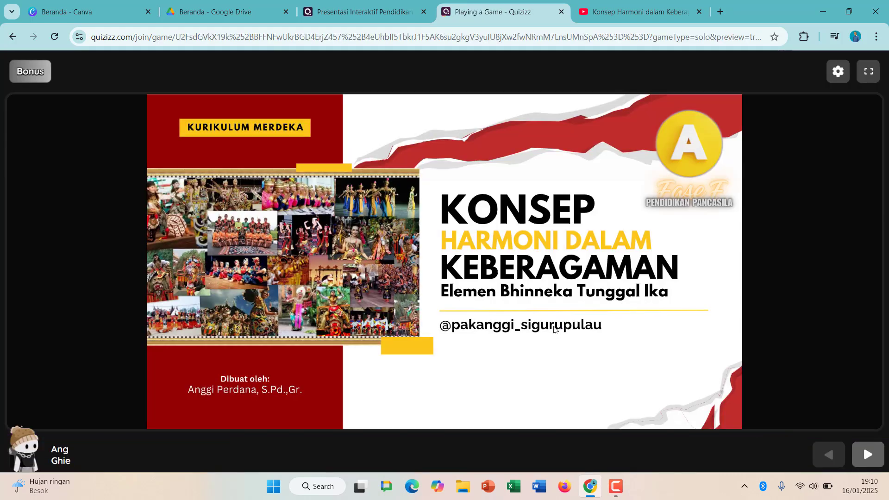
pyautogui.click(866, 458)
pyautogui.click(866, 458)
pyautogui.click(777, 357)
pyautogui.click(866, 459)
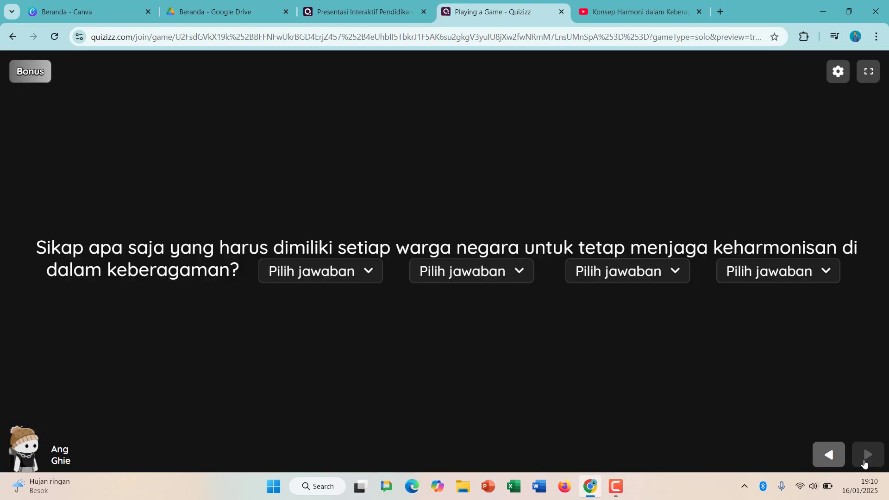
# Step: Answer the drop-down question with Keteladanan, Toleransi, Kesadaran Diri and Keadilan, and submit it
pyautogui.click(302, 281)
pyautogui.click(426, 275)
pyautogui.click(431, 274)
pyautogui.click(319, 363)
pyautogui.click(600, 278)
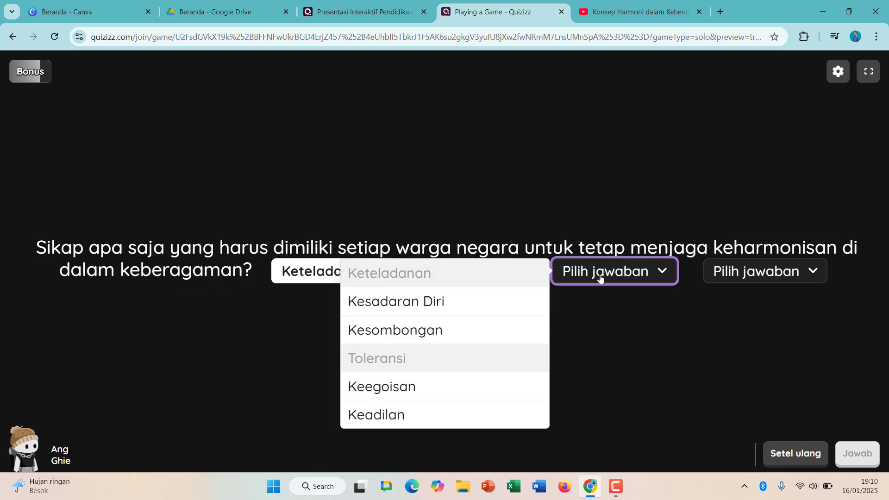
pyautogui.click(458, 302)
pyautogui.click(774, 274)
pyautogui.click(602, 414)
pyautogui.click(855, 453)
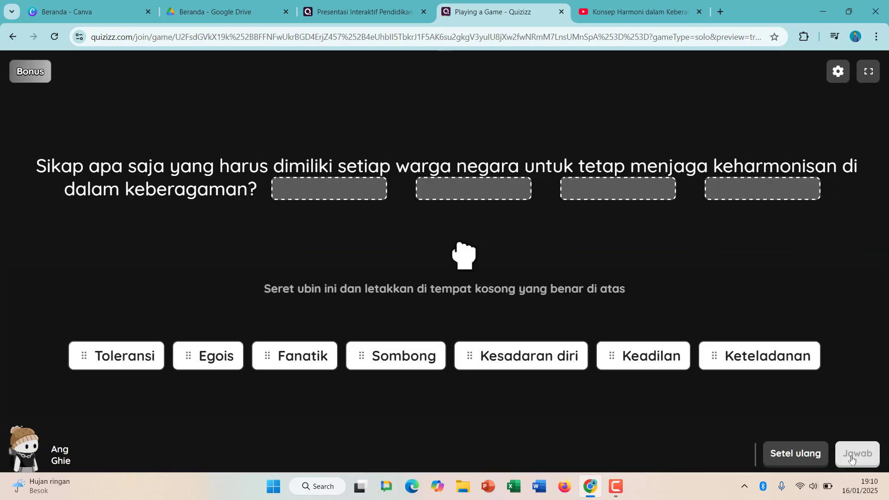
# Step: Fill the drag-and-drop question's blanks with Toleransi, Kesadaran diri, Keteladanan and Keadilan, and submit the answer
pyautogui.click(116, 355)
pyautogui.moveTo(331, 354); pyautogui.dragTo(443, 193)
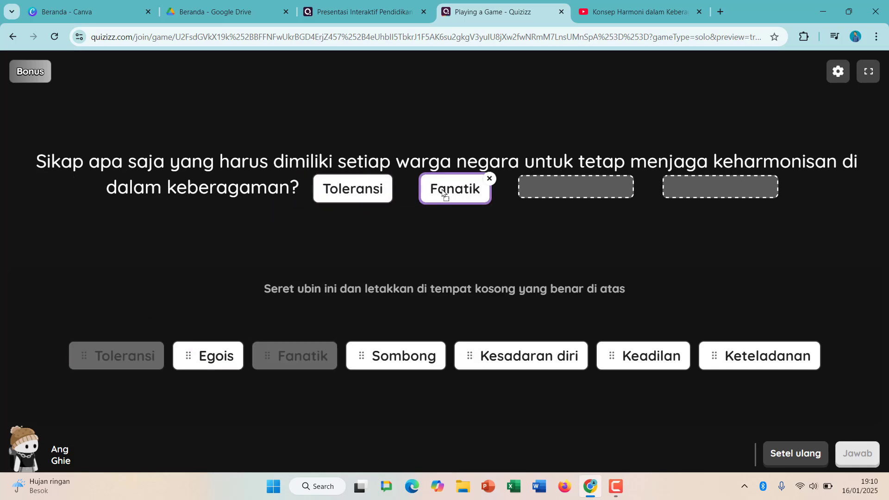
pyautogui.click(489, 178)
pyautogui.moveTo(521, 355); pyautogui.dragTo(480, 189)
pyautogui.moveTo(643, 356); pyautogui.dragTo(738, 188)
pyautogui.moveTo(759, 355); pyautogui.dragTo(619, 188)
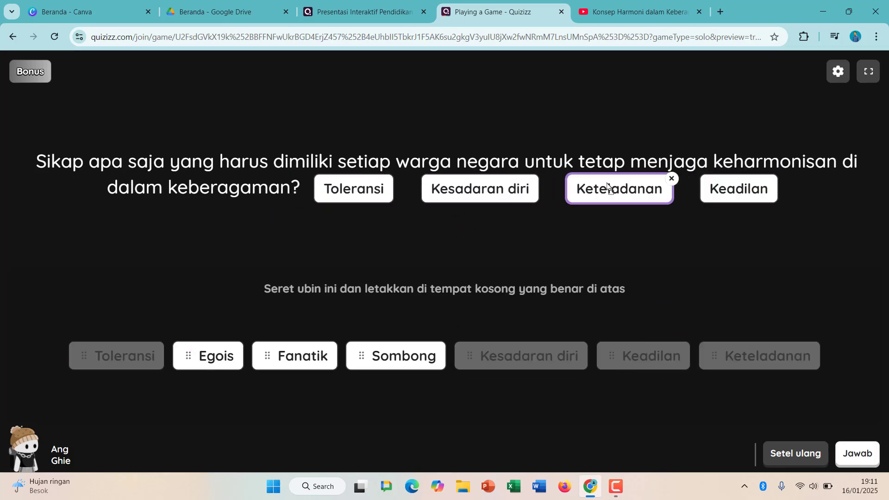
pyautogui.click(856, 453)
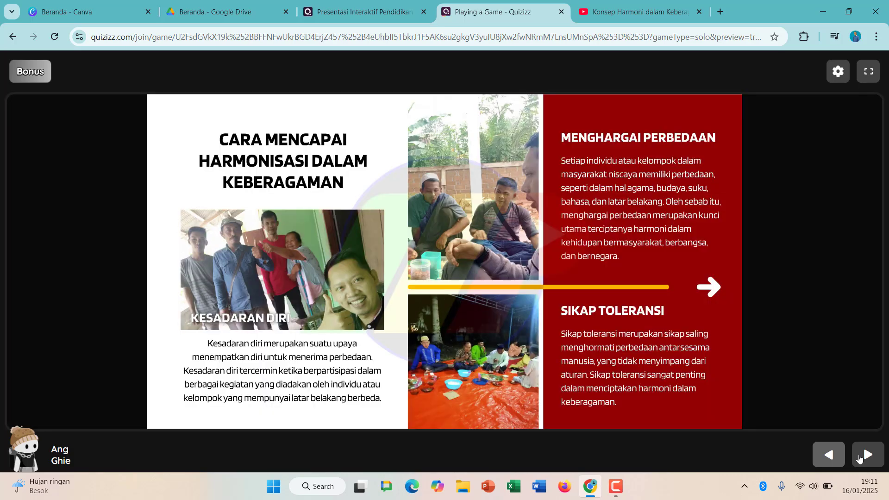
# Step: Close the preview, reopen the presentation for editing and select the drag-and-drop question on slide 8
pyautogui.click(560, 12)
pyautogui.click(136, 188)
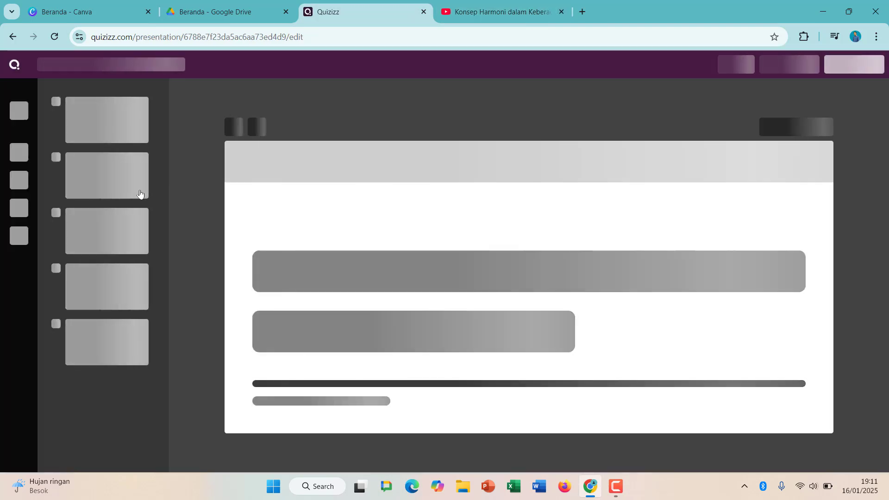
pyautogui.scroll(-5, 134, 277)
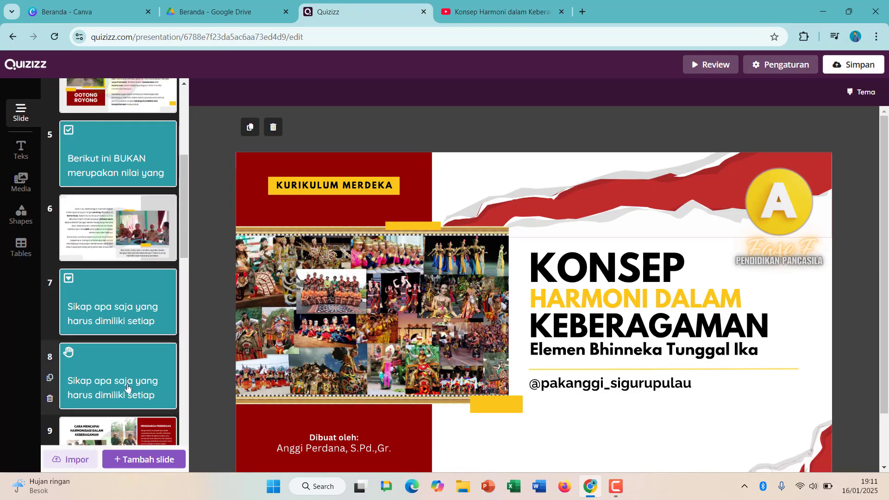
pyautogui.click(127, 387)
pyautogui.scroll(-1, 127, 387)
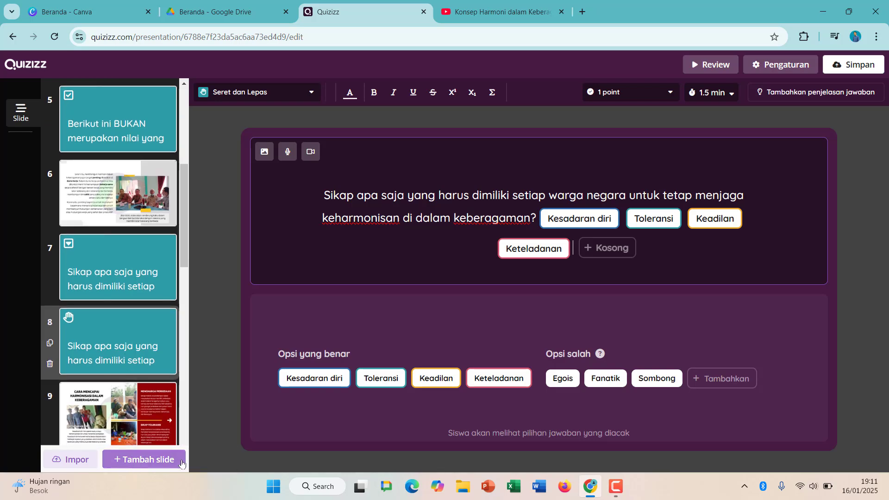
pyautogui.scroll(-6, 115, 220)
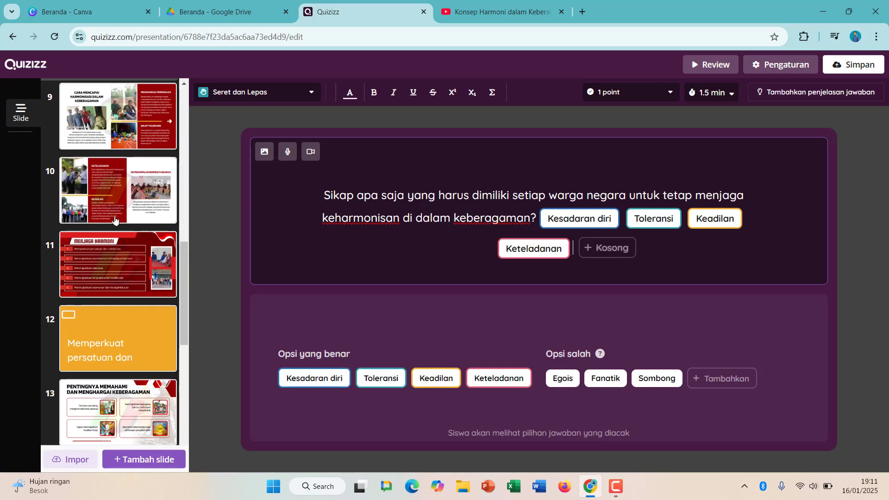
pyautogui.scroll(-5, 114, 221)
pyautogui.scroll(11, 113, 260)
pyautogui.click(110, 303)
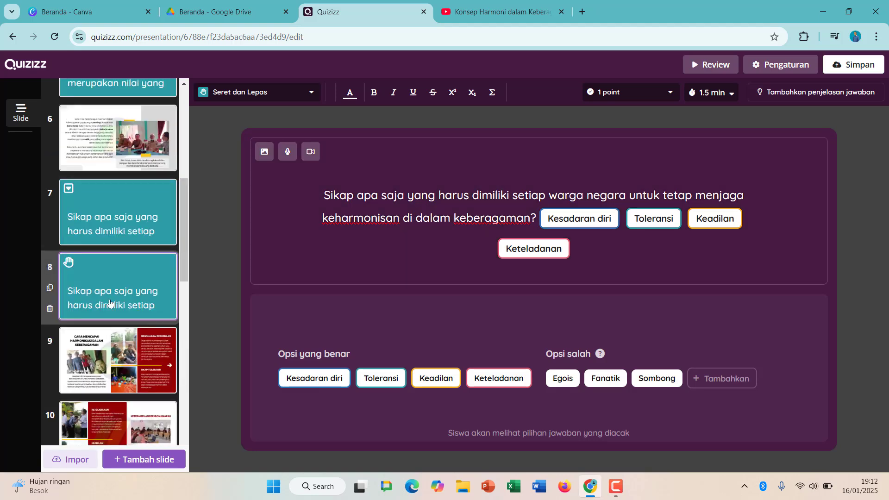
# Step: Add a "Pilihan ganda" question slide after slide 8, using the same question text about attitudes for maintaining harmony
pyautogui.click(144, 459)
pyautogui.scroll(-7, 177, 213)
pyautogui.scroll(7, 177, 212)
pyautogui.click(81, 401)
pyautogui.click(536, 217)
pyautogui.write('Sikap apa saja yang harus dimiliki setiap warga negara untuk tetap menjaga keharmonisan di dalam keberagaman?')
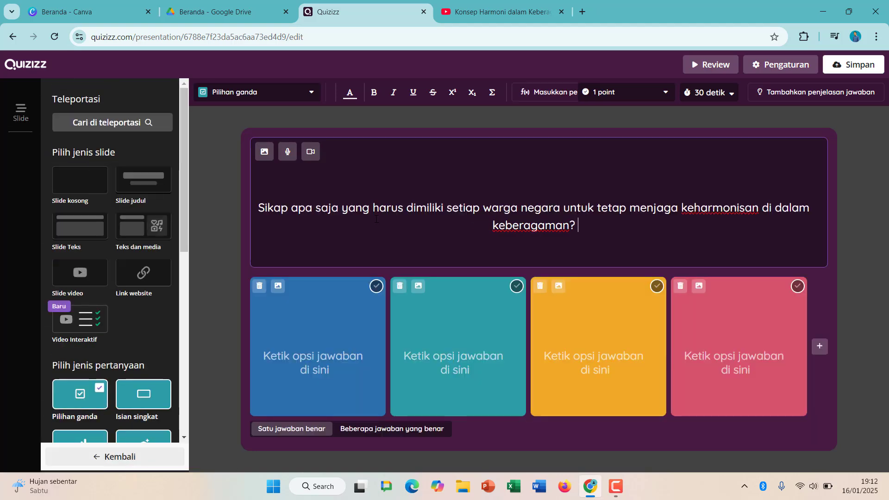
# Step: Give the question five answer options with several correct answers allowed, filling the first two with Keteladanan and Toleransi
pyautogui.click(819, 346)
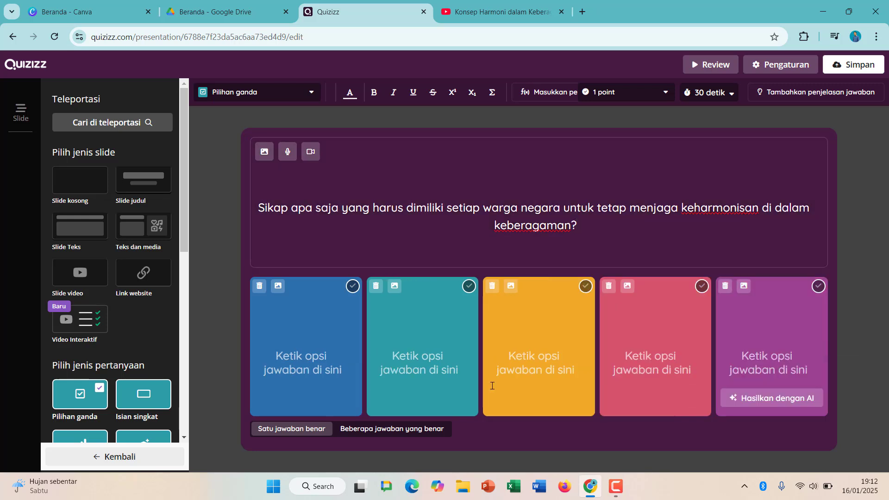
pyautogui.click(409, 428)
pyautogui.click(307, 369)
pyautogui.write('Kete')
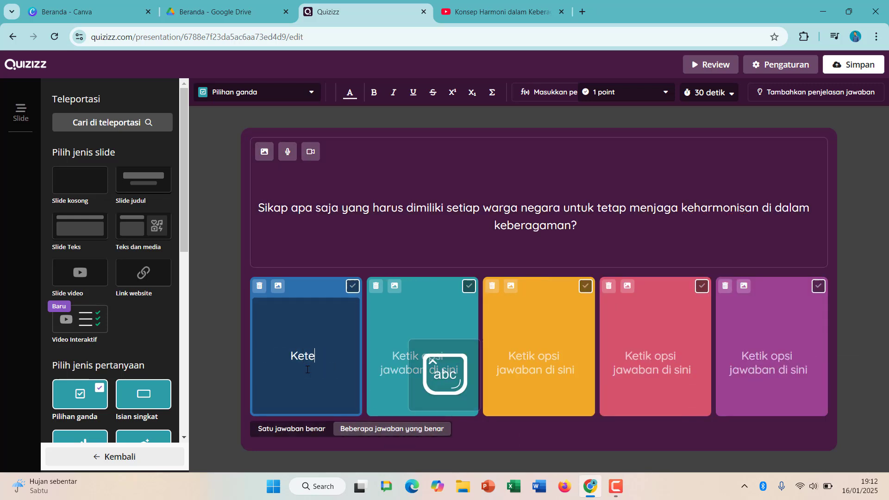
pyautogui.press('BackSpace')
pyautogui.press('BackSpace')
pyautogui.press('BackSpace')
pyautogui.press('BackSpace')
pyautogui.press('BackSpace')
pyautogui.press('BackSpace')
pyautogui.press('BackSpace')
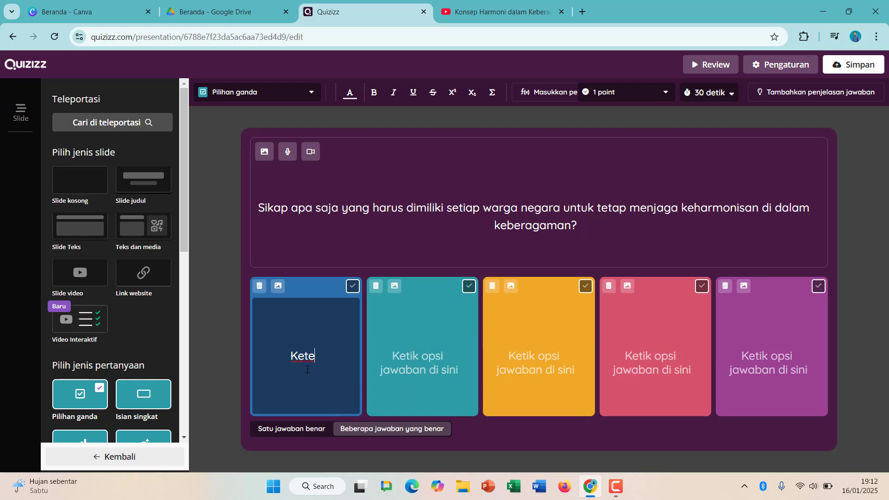
pyautogui.click(441, 356)
pyautogui.write('Toleransi')
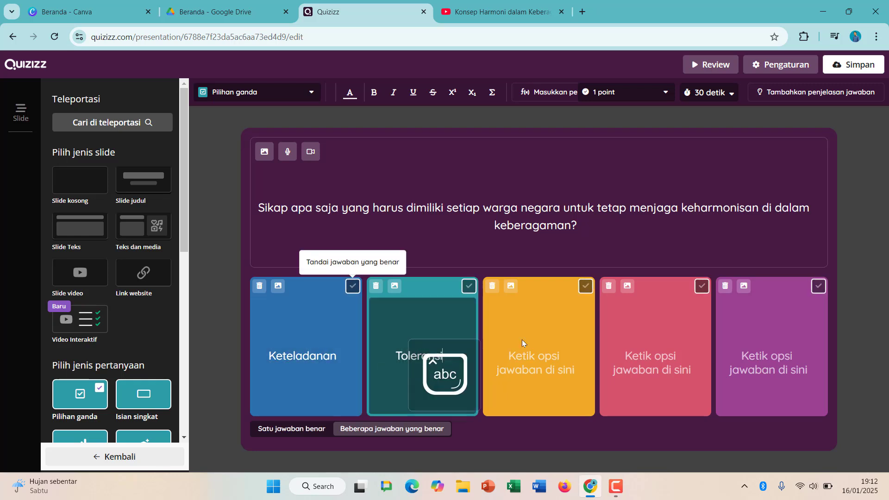
# Step: Fill the third, fourth and fifth answer options with Egois, Kesadaran diri and Fanatik
pyautogui.click(650, 361)
pyautogui.write('Kesadaran')
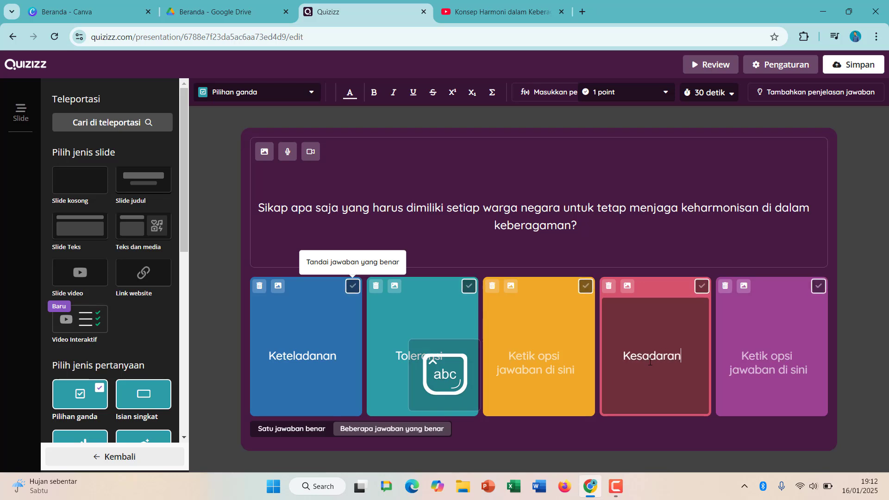
pyautogui.write(' diri')
pyautogui.click(571, 372)
pyautogui.write('E')
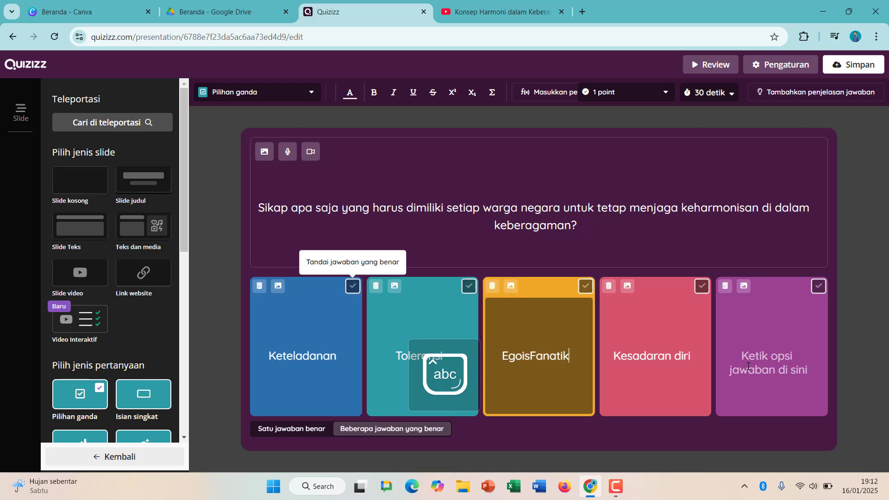
pyautogui.write('goisFanati')
pyautogui.press('BackSpace')
pyautogui.press('BackSpace')
pyautogui.press('BackSpace')
pyautogui.press('BackSpace')
pyautogui.press('BackSpace')
pyautogui.press('BackSpace')
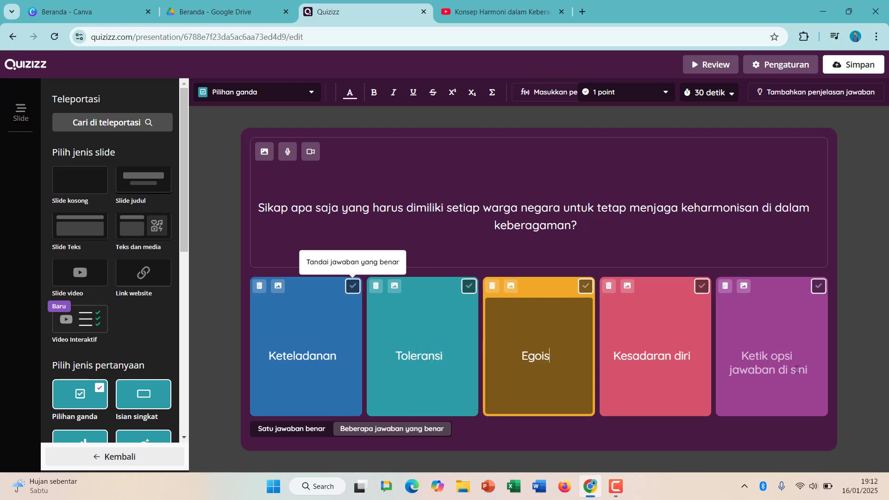
pyautogui.click(797, 370)
pyautogui.write('Fanatik')
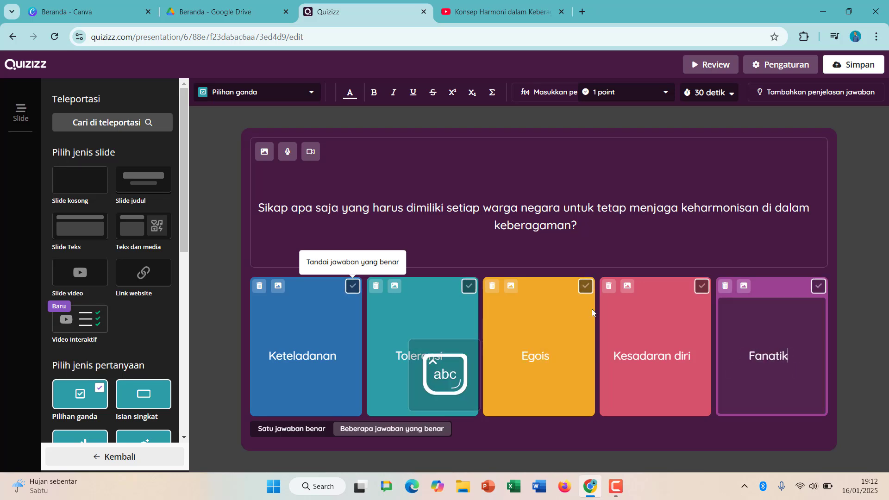
# Step: Mark Keteladanan, Toleransi and Kesadaran diri as correct answers and save the presentation
pyautogui.click(353, 286)
pyautogui.click(469, 287)
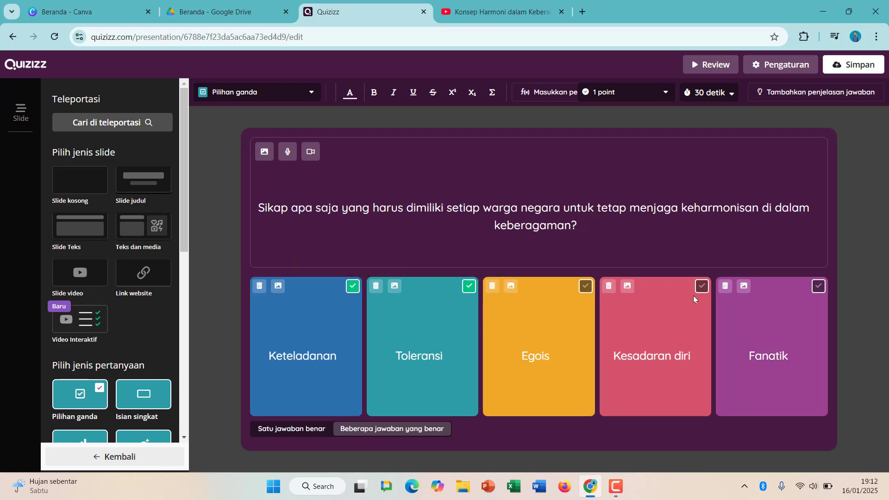
pyautogui.click(702, 286)
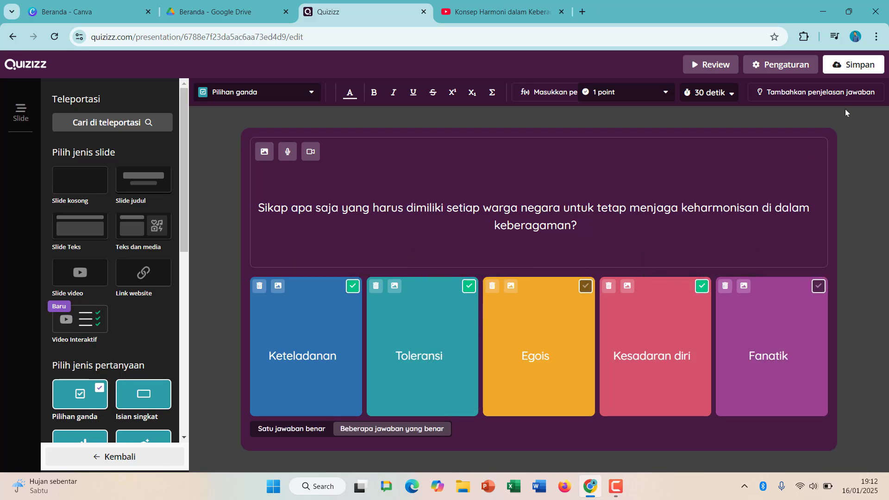
pyautogui.click(848, 70)
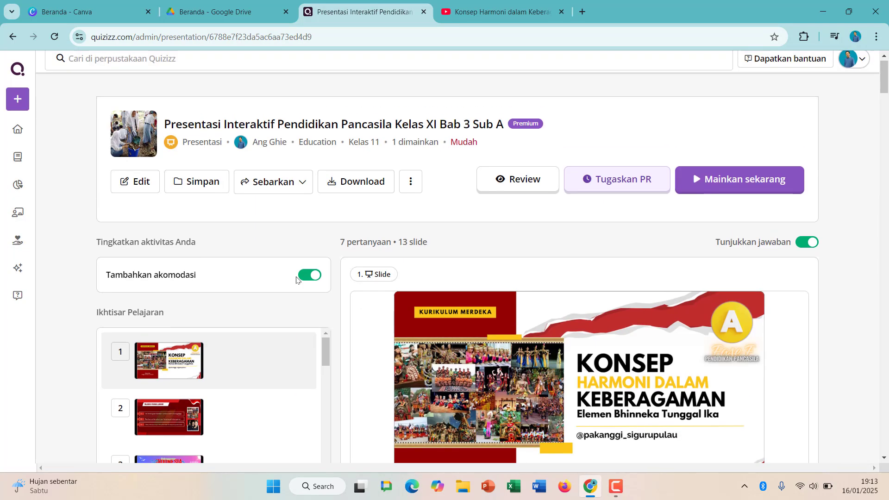
# Step: Delete the drop-down and drag-and-drop versions of the attitudes question, slides 7 and 8, and save the presentation
pyautogui.click(135, 188)
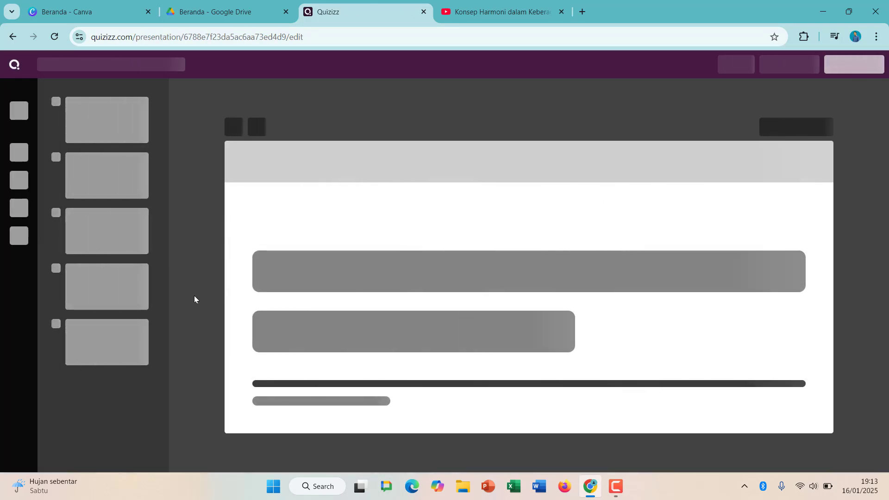
pyautogui.scroll(-10, 80, 213)
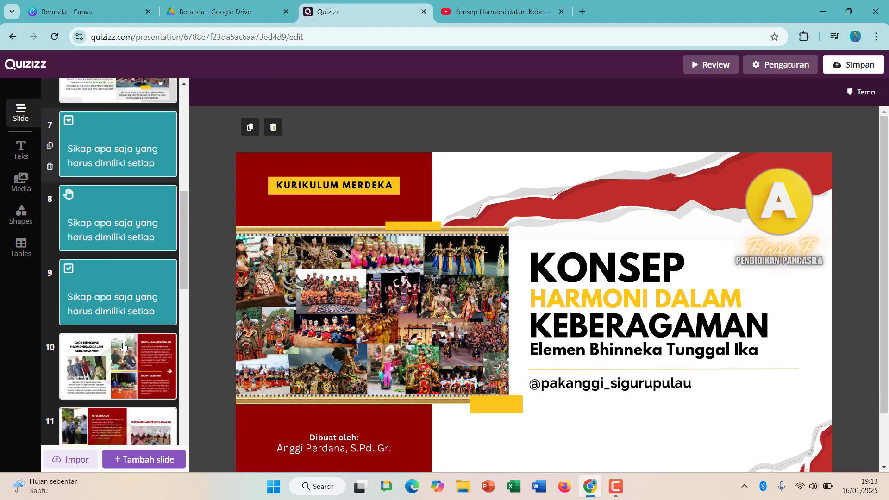
pyautogui.click(50, 166)
pyautogui.click(50, 167)
pyautogui.scroll(-10, 107, 278)
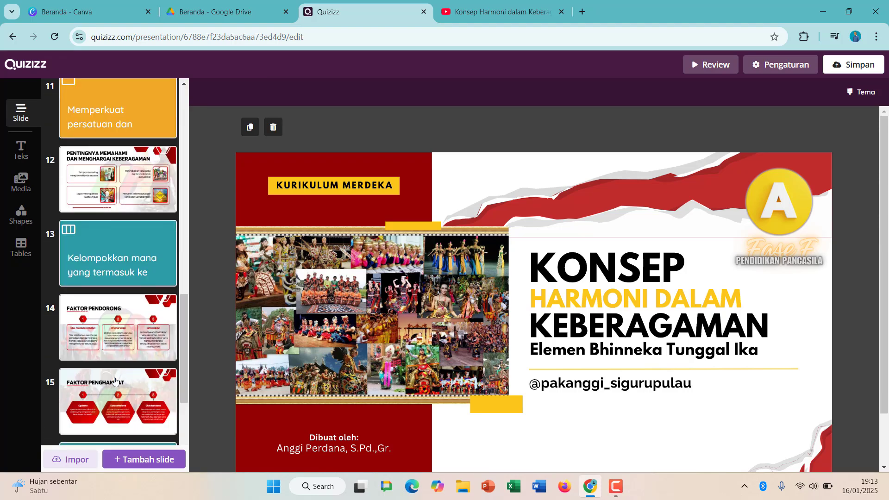
pyautogui.scroll(15, 115, 380)
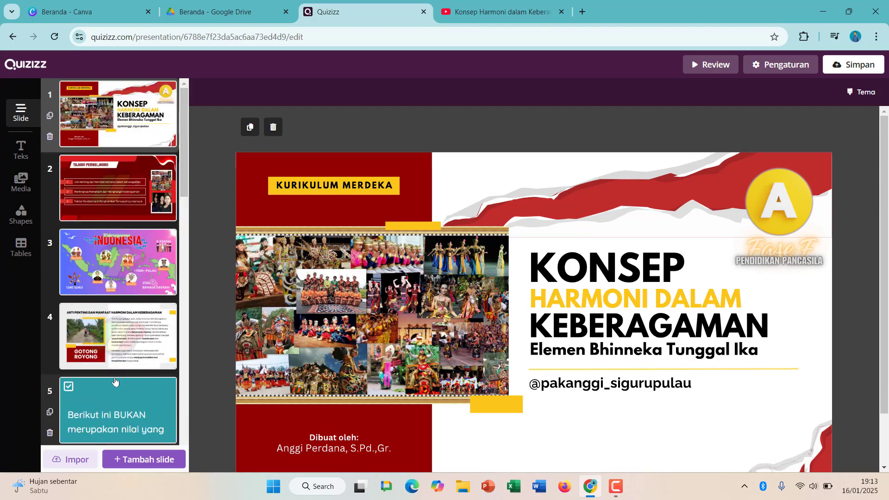
pyautogui.scroll(-10, 125, 354)
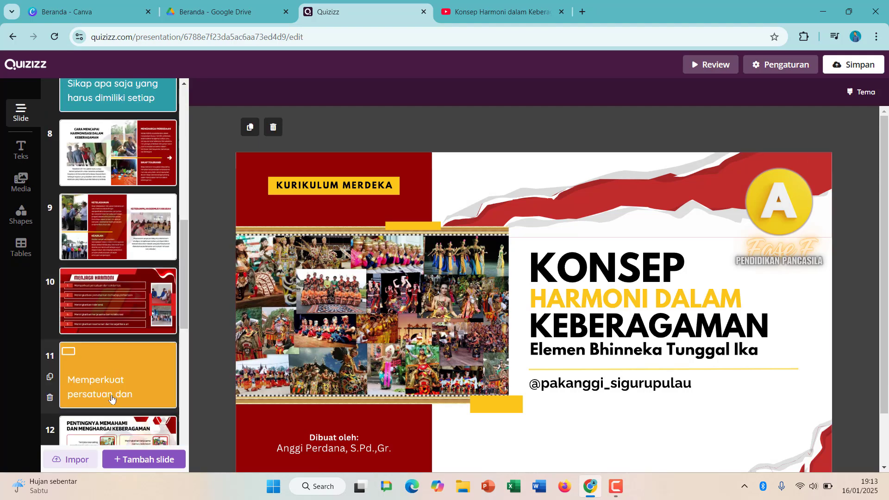
pyautogui.scroll(-8, 111, 399)
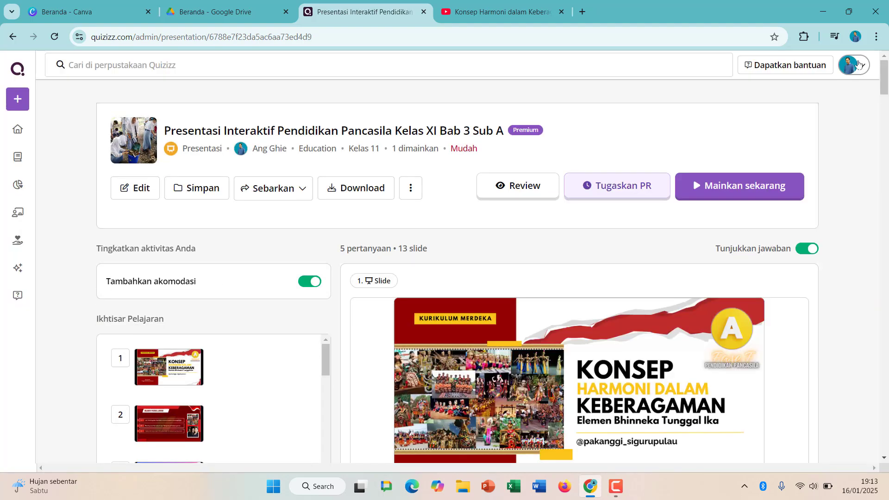
# Step: Review the presentation's homework assignment settings and try turning on shuffled answer options
pyautogui.scroll(-20, 516, 296)
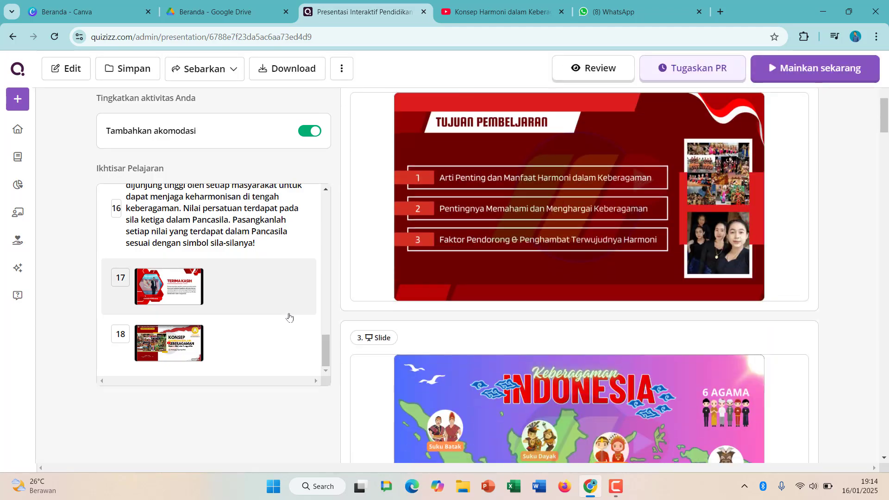
pyautogui.scroll(-20, 516, 297)
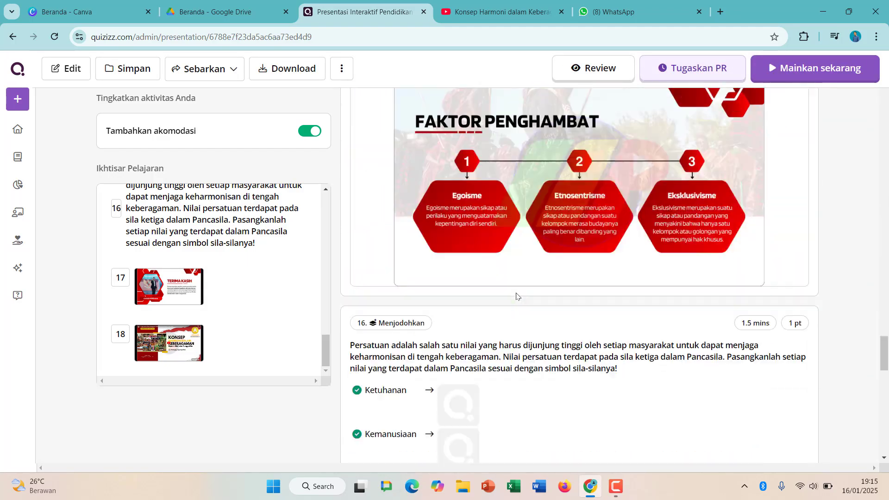
pyautogui.click(705, 76)
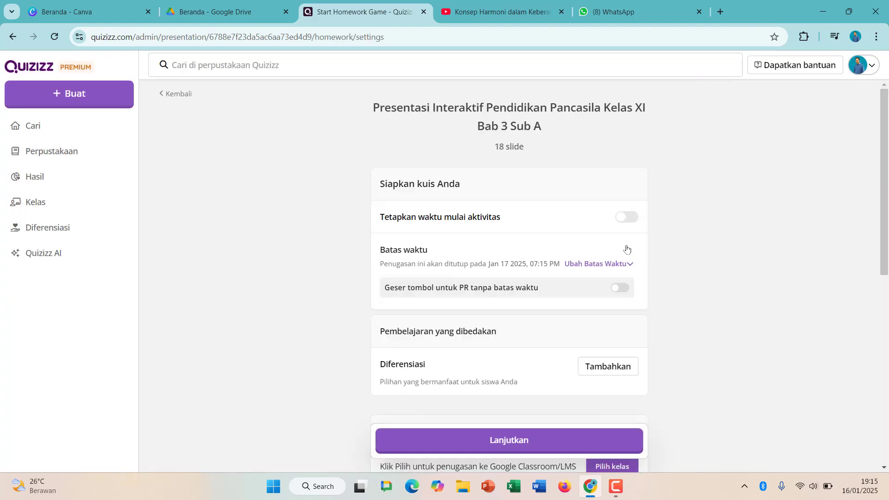
pyautogui.scroll(-4, 627, 403)
pyautogui.scroll(4, 628, 370)
pyautogui.scroll(-8, 652, 356)
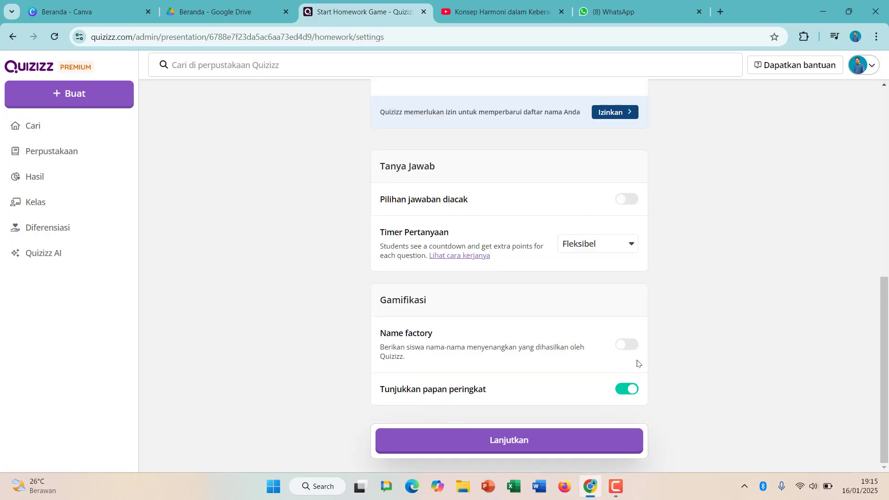
pyautogui.scroll(1, 638, 252)
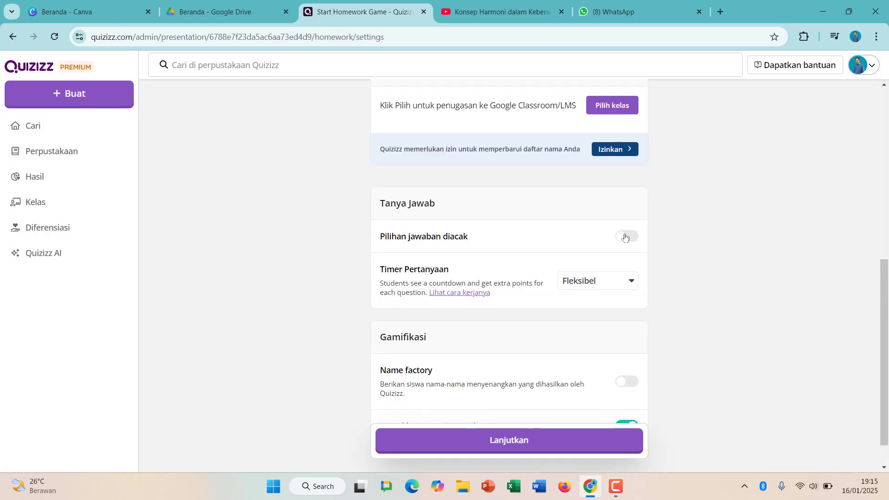
pyautogui.click(624, 237)
pyautogui.scroll(-1, 611, 301)
pyautogui.scroll(10, 590, 370)
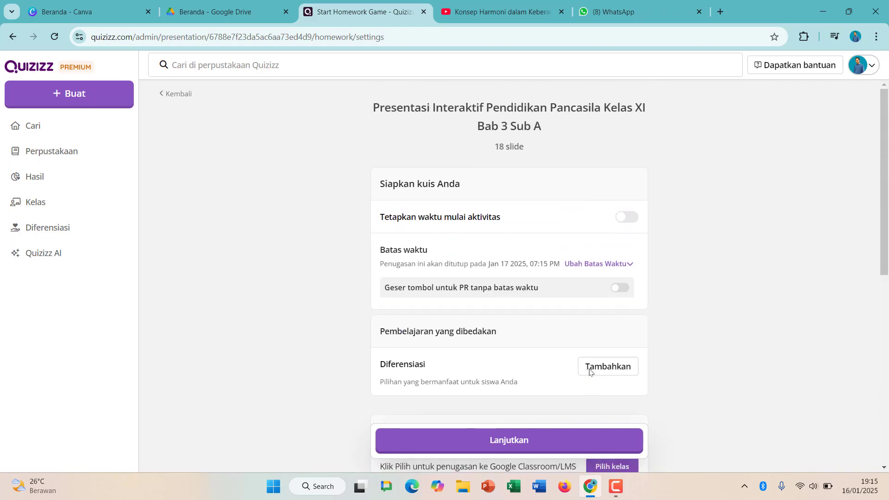
pyautogui.scroll(-8, 589, 370)
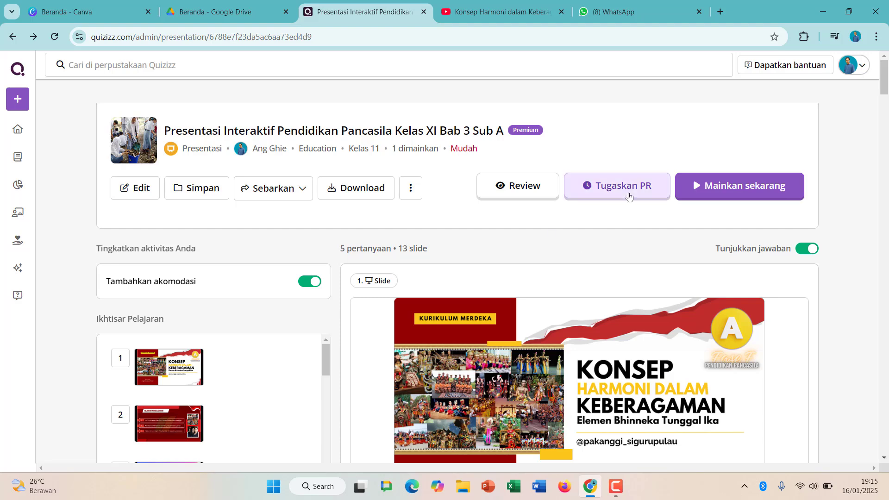
# Step: Add the presentation to the "Saved for later" collection and look through its slide overview and question previews
pyautogui.click(209, 187)
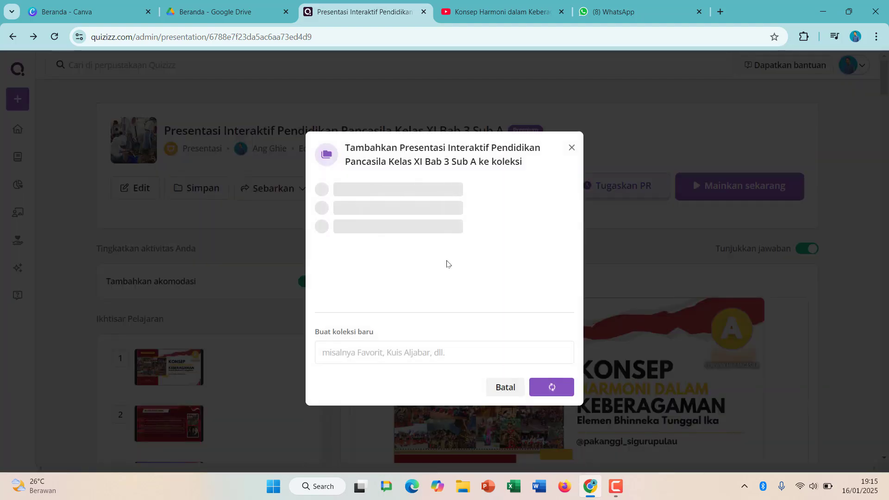
pyautogui.click(551, 387)
pyautogui.scroll(-8, 276, 403)
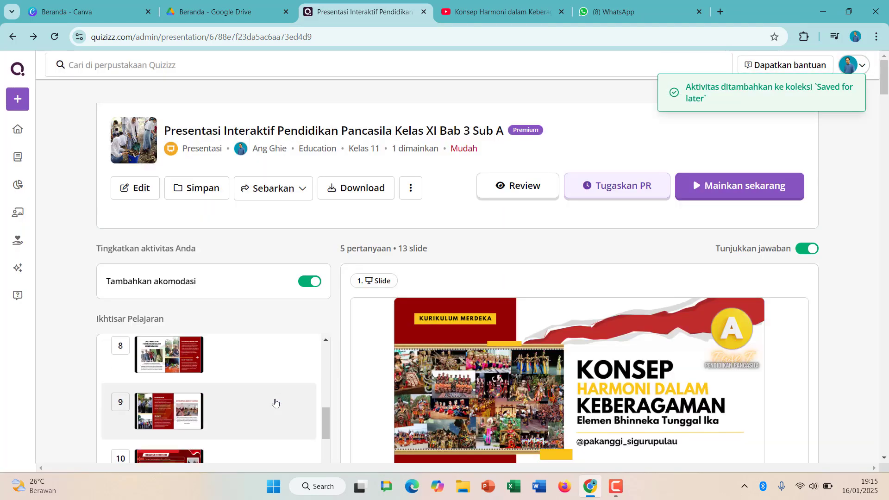
pyautogui.scroll(-10, 275, 403)
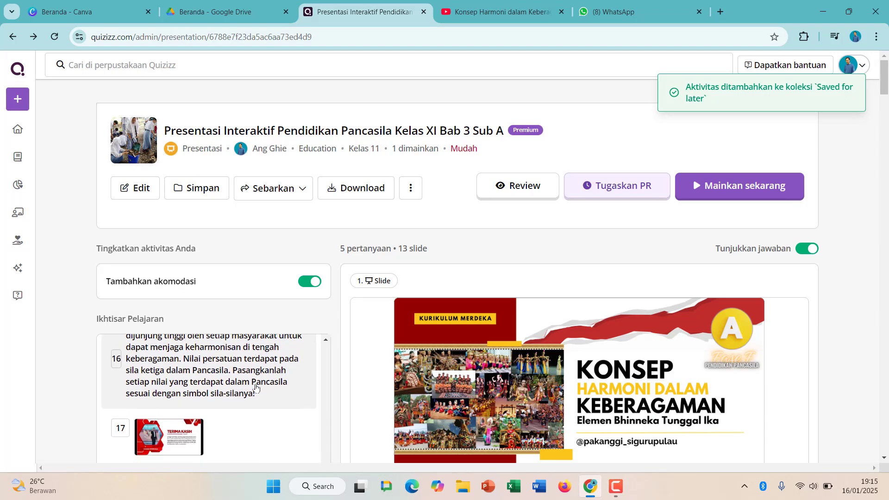
pyautogui.scroll(4, 256, 388)
pyautogui.scroll(-15, 504, 341)
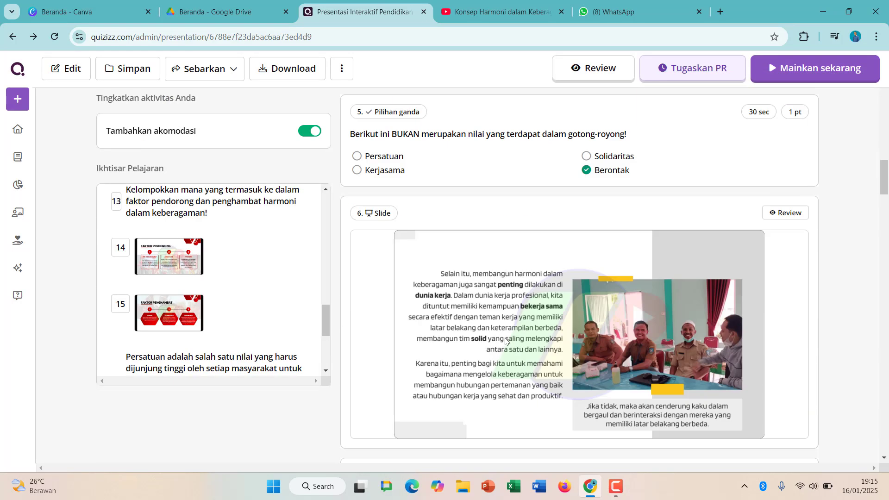